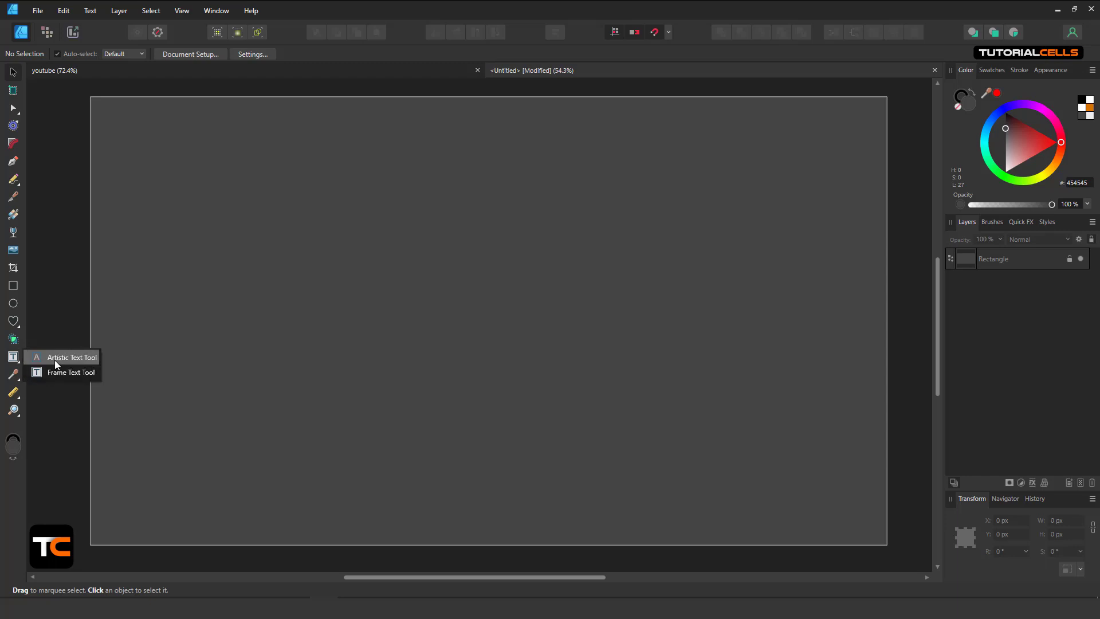
Create the artistic text "tutorialcells" at about 207 pt and move it to the middle of the page
click(55, 360)
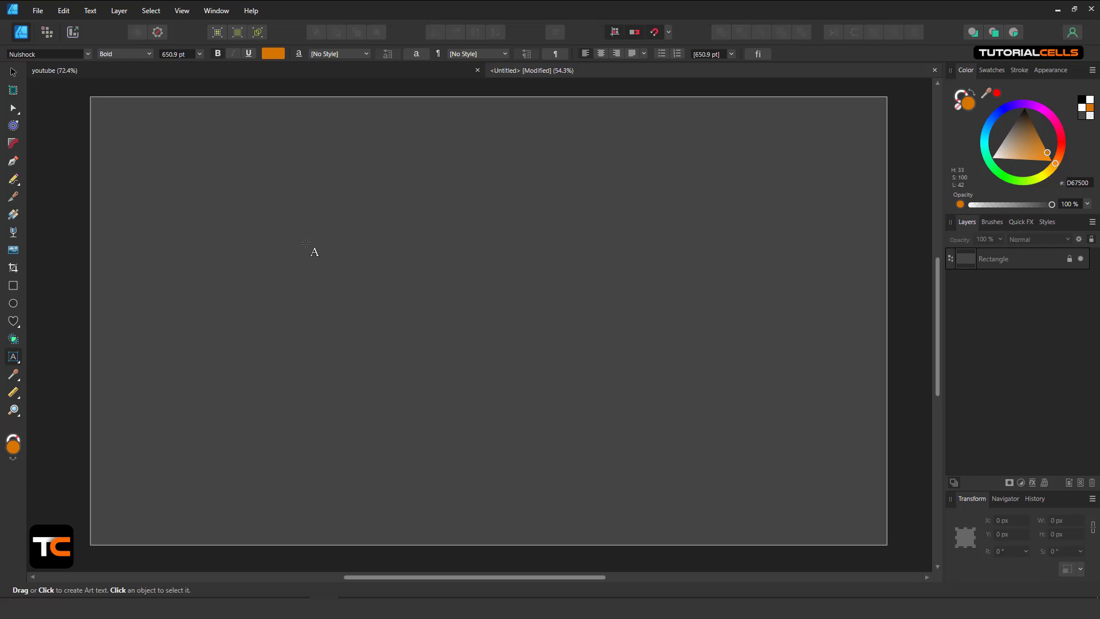
drag(317, 256, 362, 293)
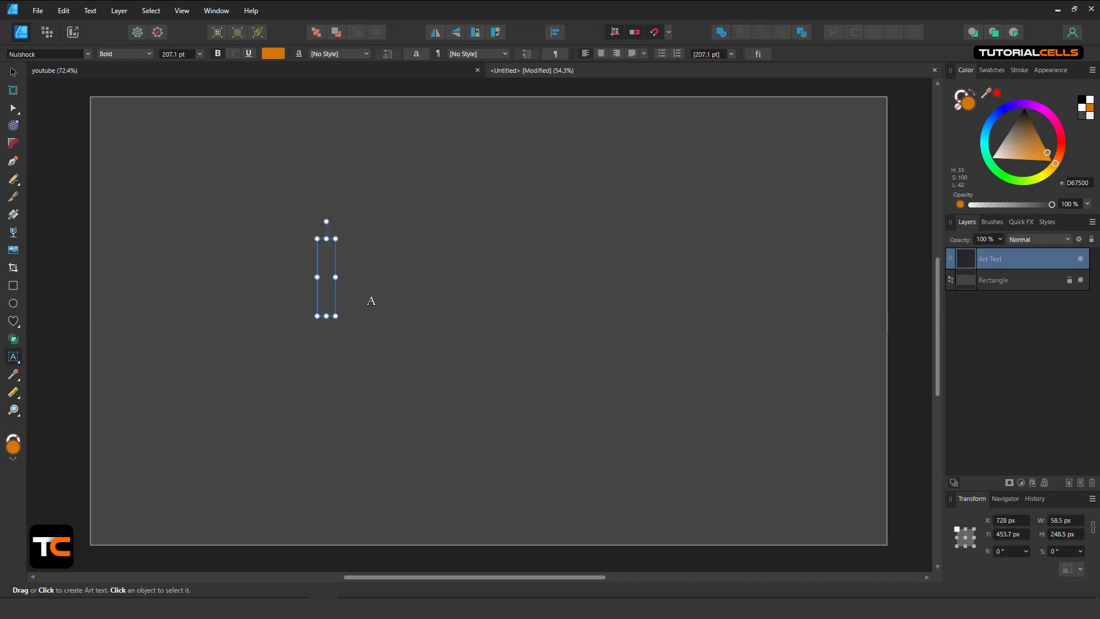
text(tut)
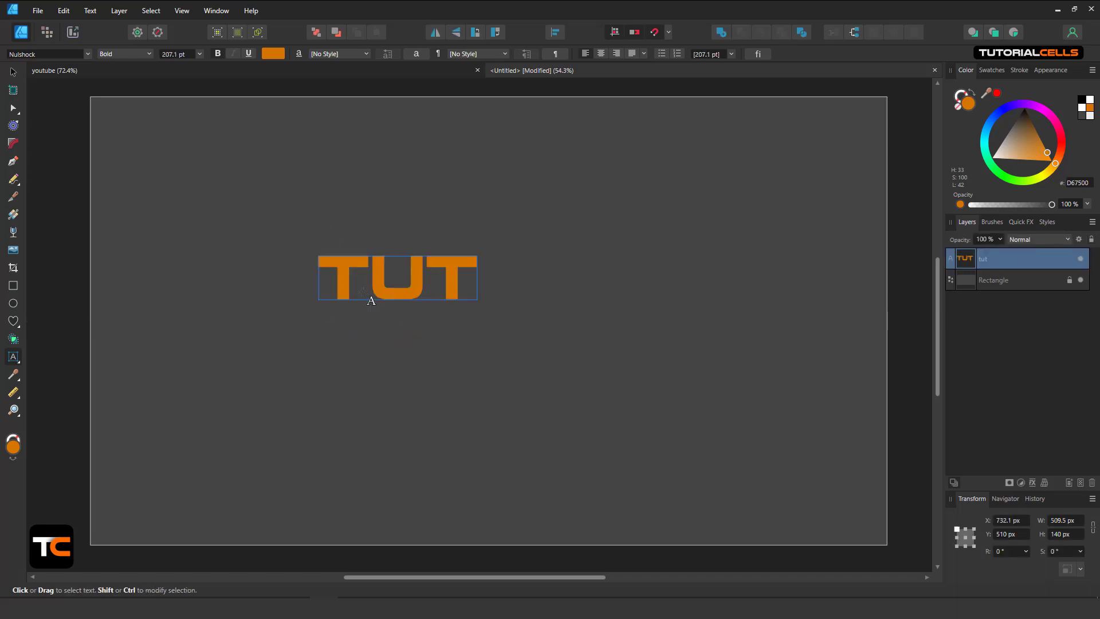
text(orial)
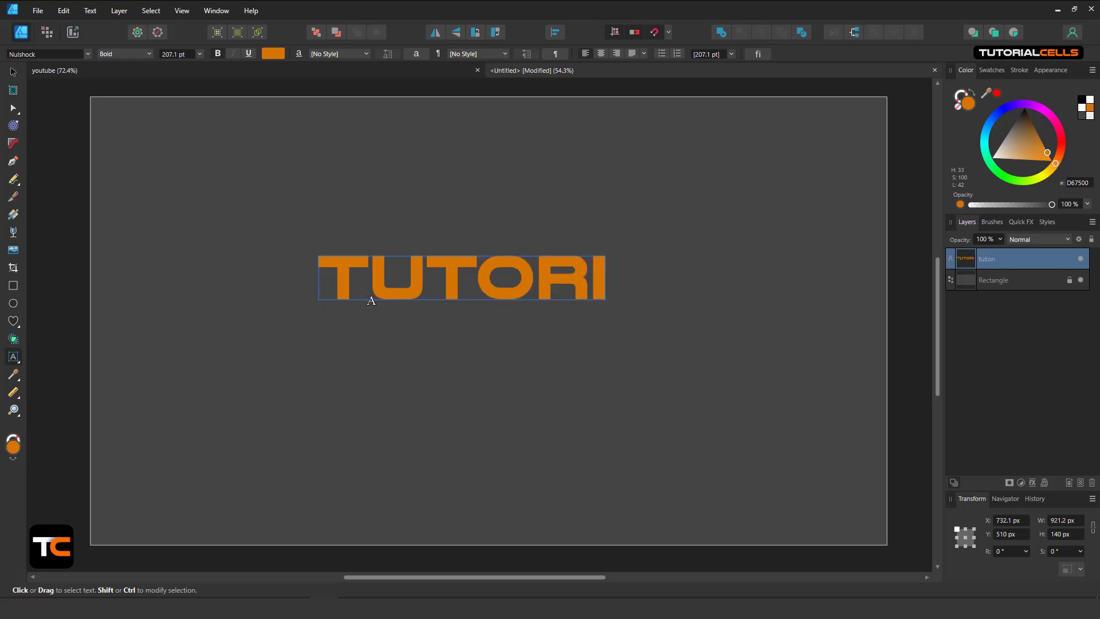
text(cells)
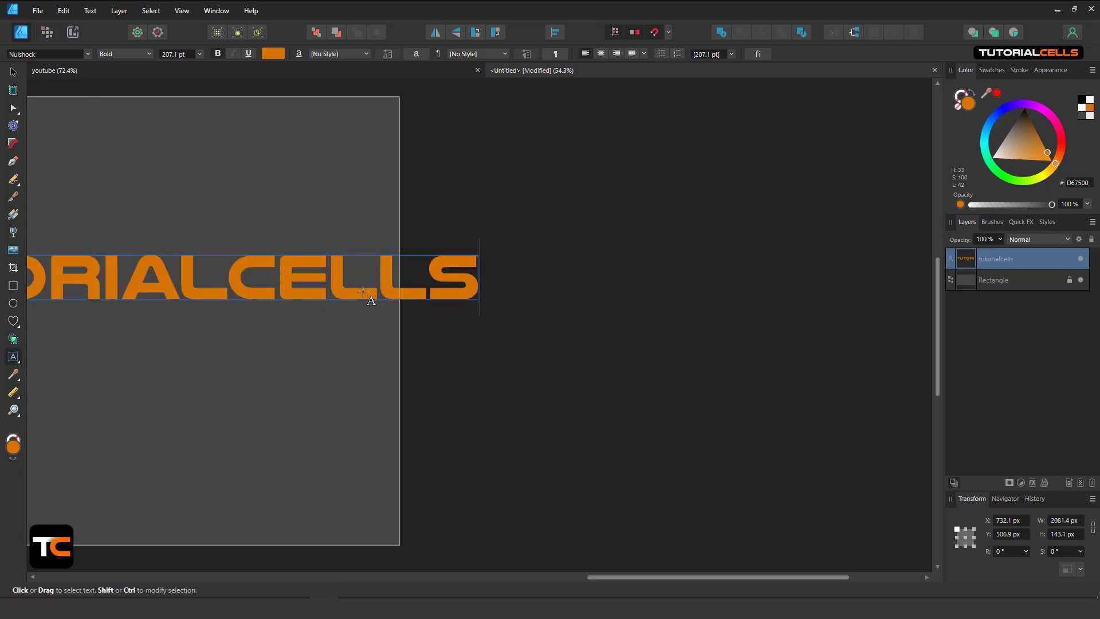
key(Escape)
scroll(337, 274, down, 2)
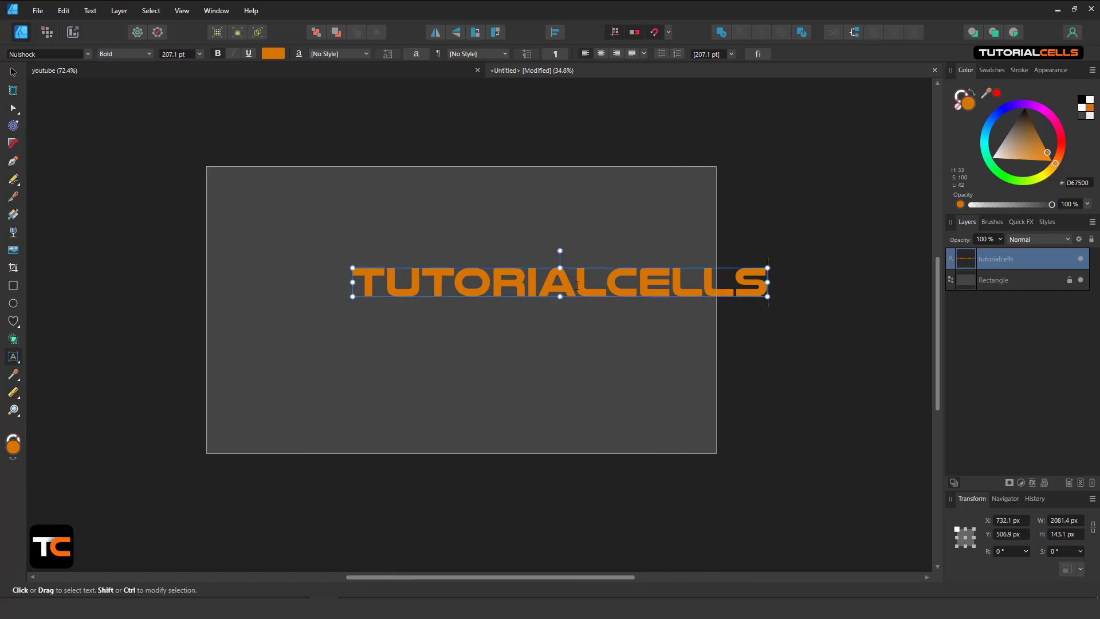
click(14, 73)
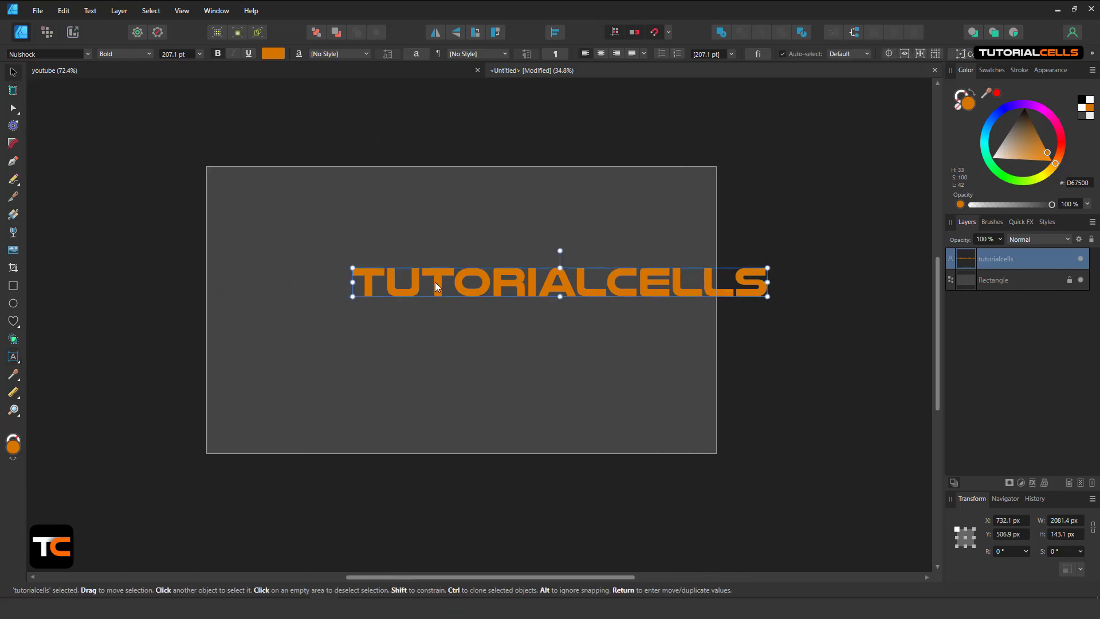
drag(435, 282, 342, 290)
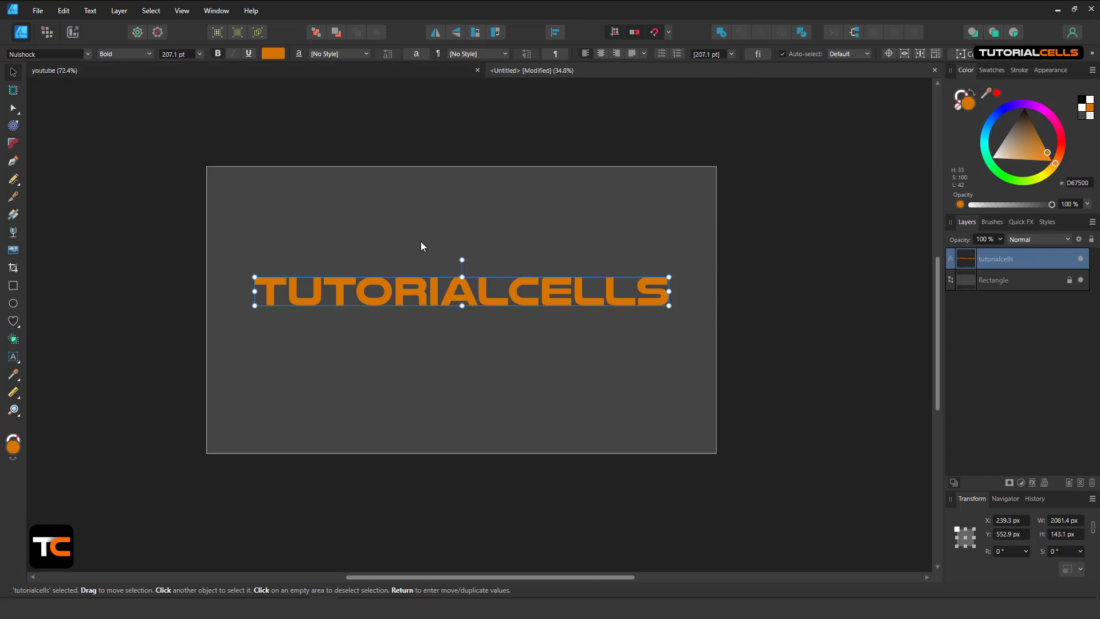
Preview fonts such as News706 BT, Noto Serif, Noto Sans and NewsGoth Lt BT on the tutorialcells text
click(87, 55)
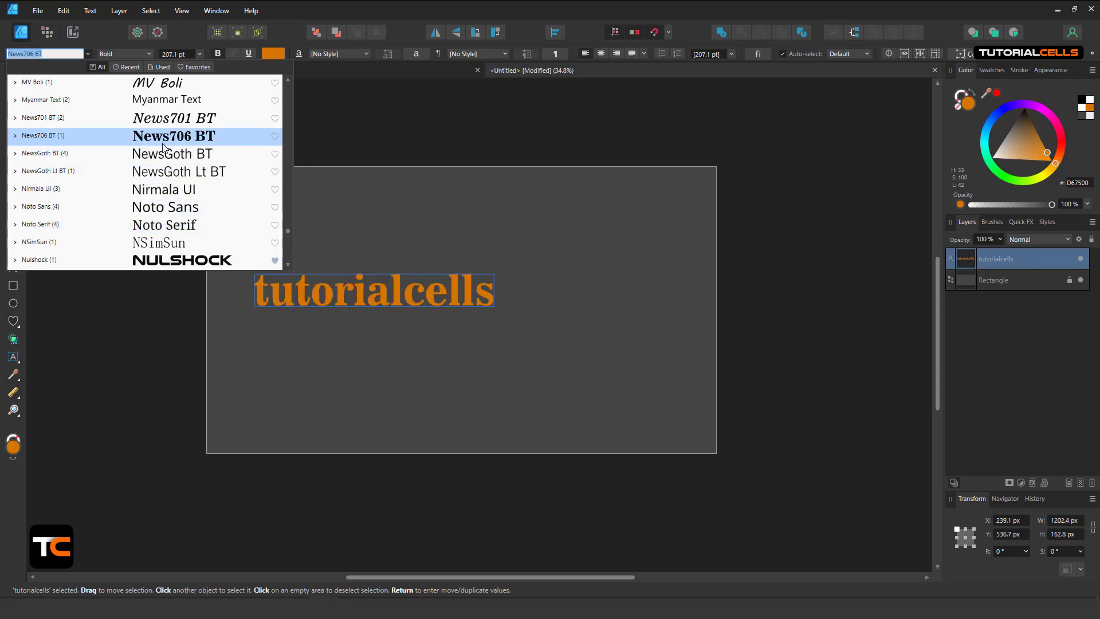
click(160, 227)
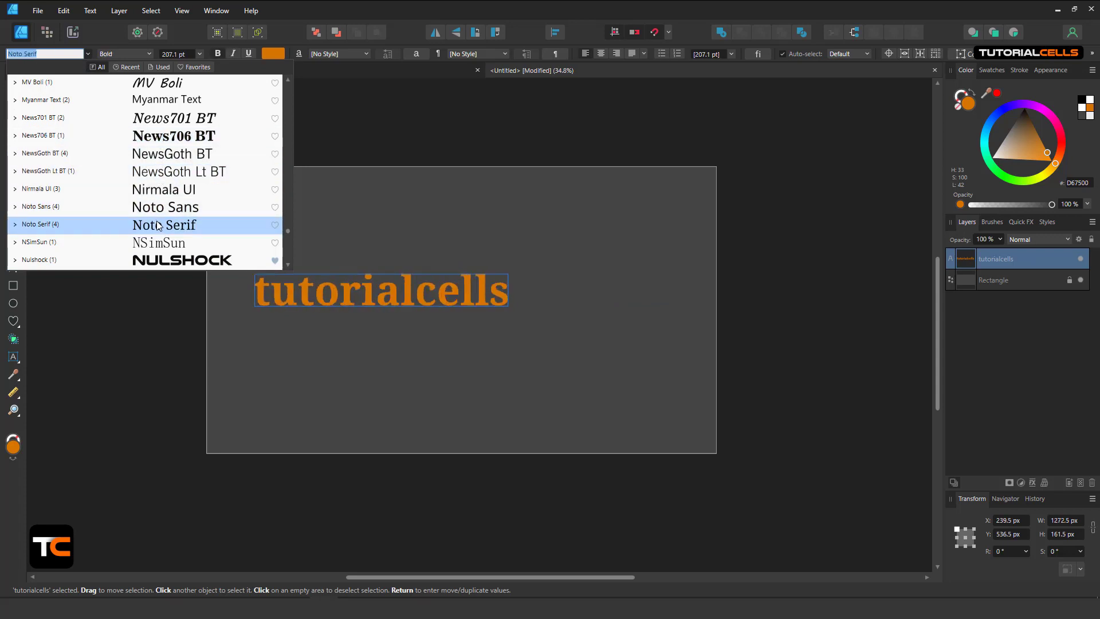
click(160, 137)
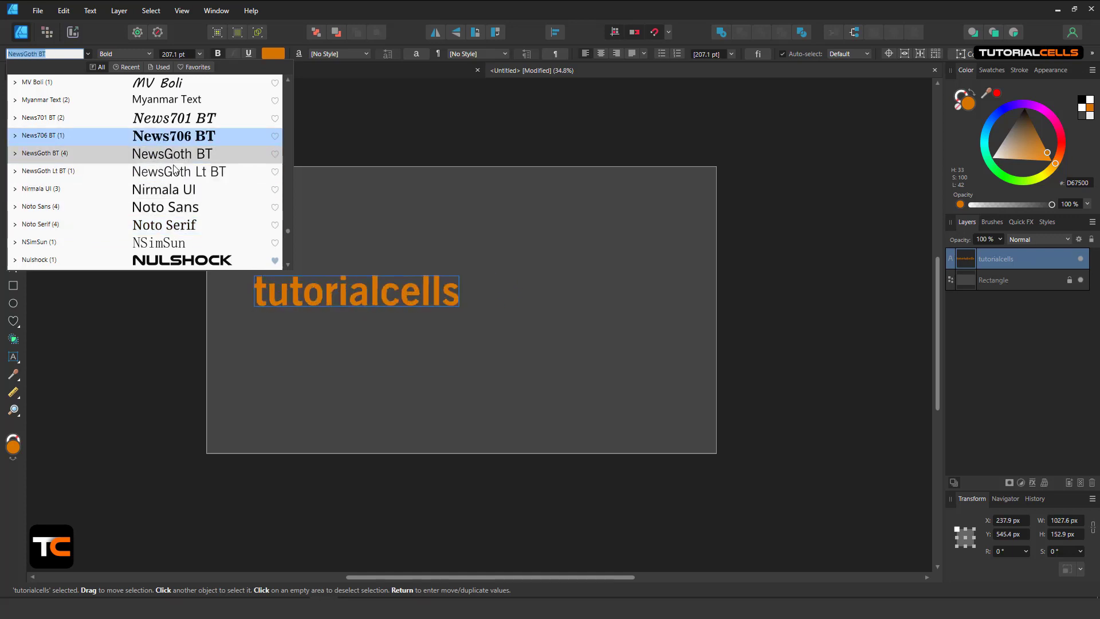
click(274, 227)
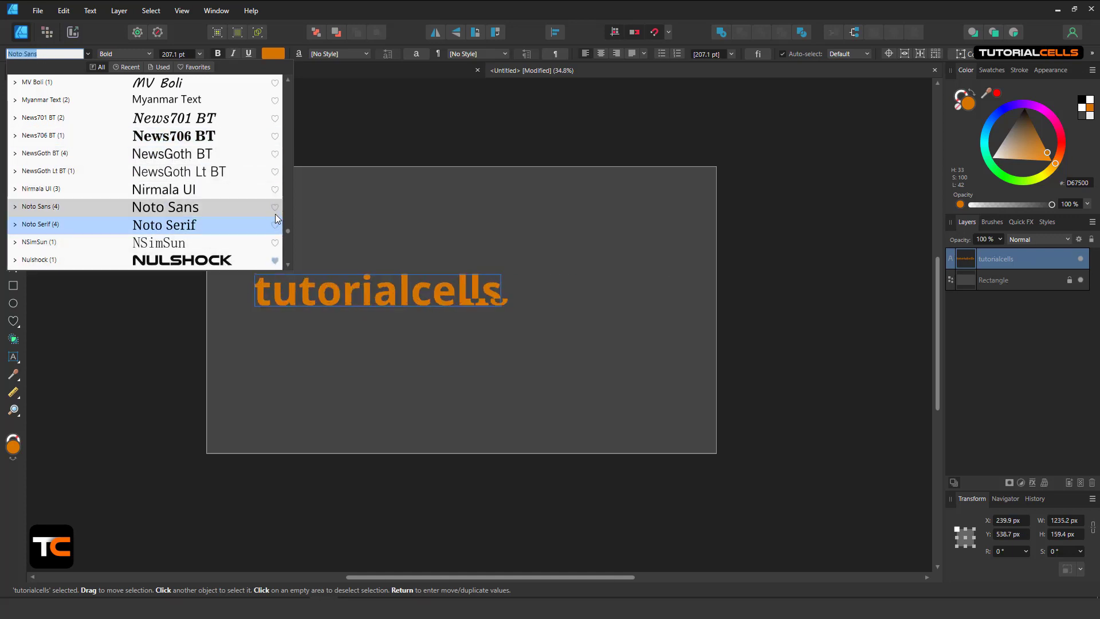
click(275, 212)
click(264, 165)
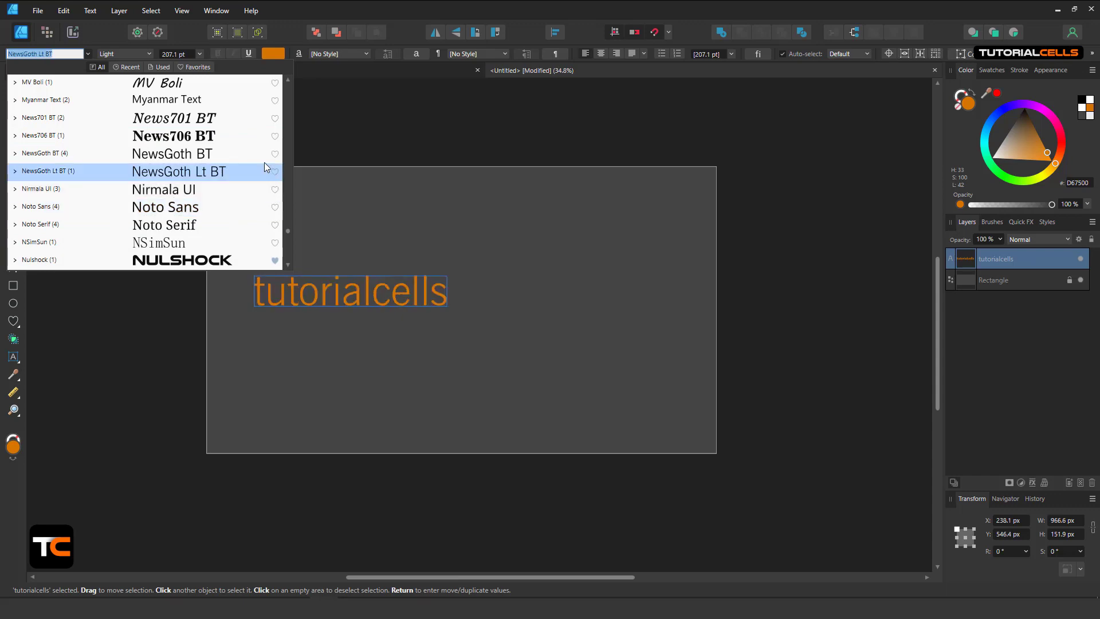
click(264, 225)
scroll(288, 217, up, 2)
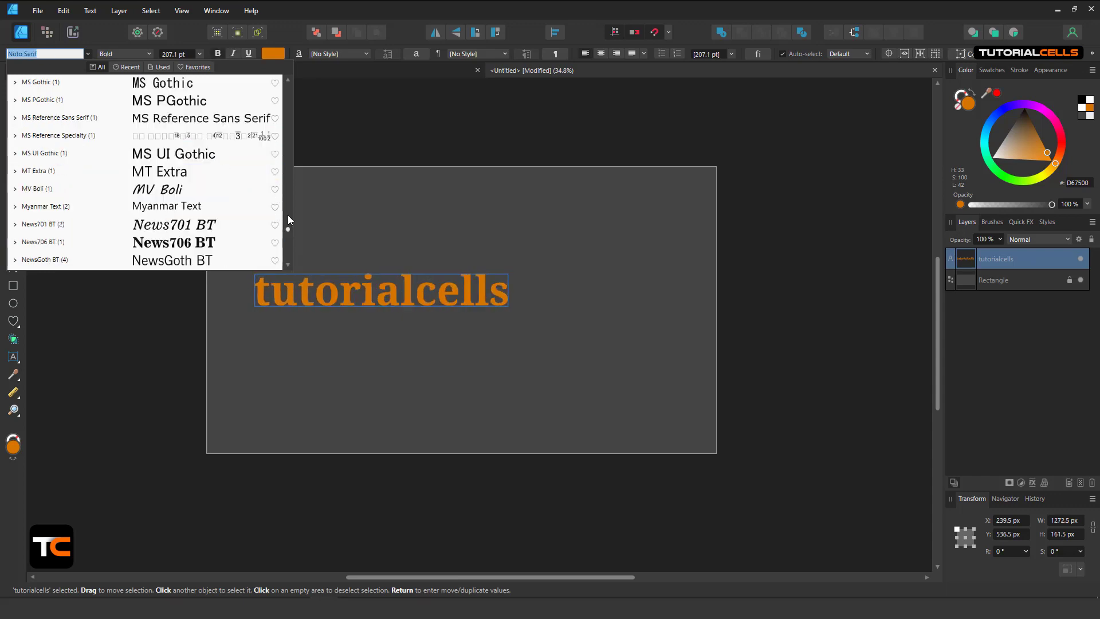
Browse the available fonts from the beginning of the alphabet and mark Clarendon Blk BT as a favorite
drag(287, 216, 275, 77)
click(216, 102)
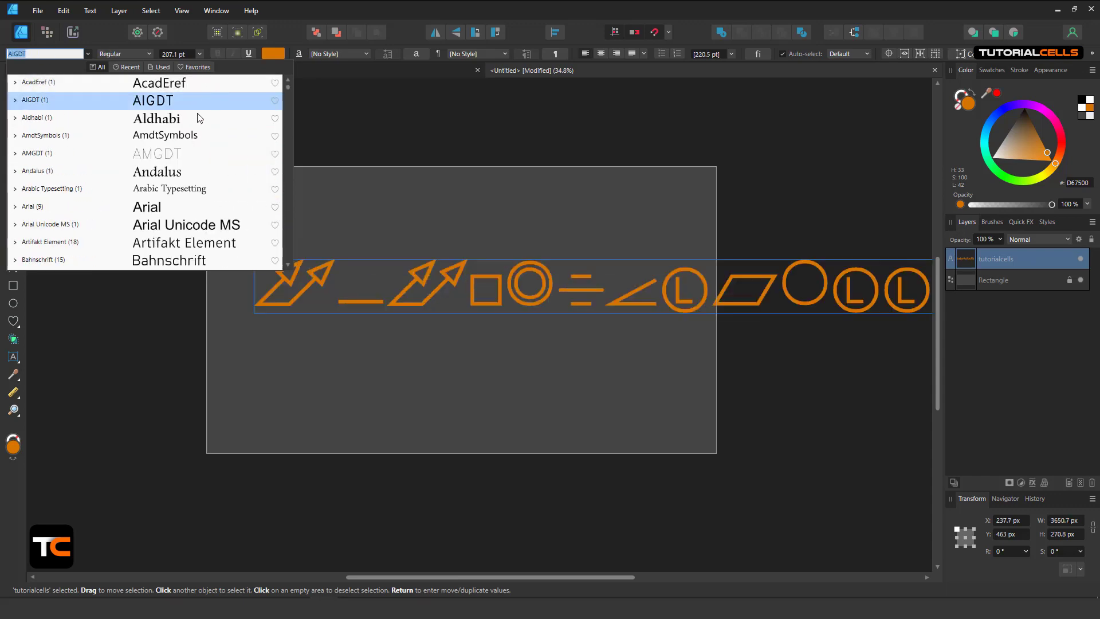
click(188, 223)
click(188, 211)
scroll(186, 222, down, 2)
scroll(185, 233, down, 1)
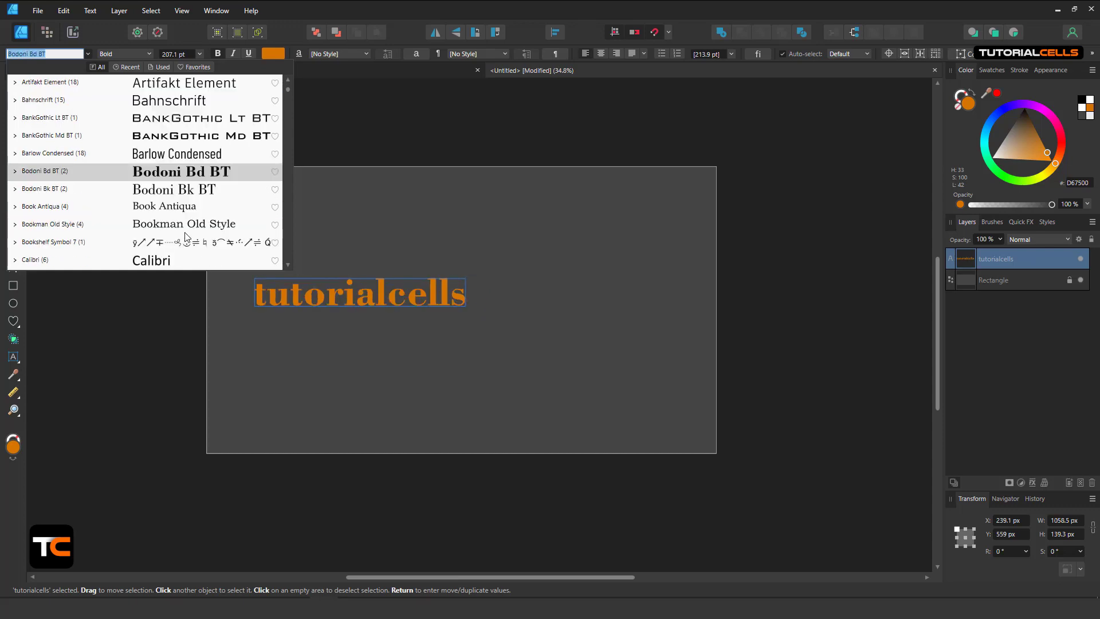
scroll(184, 230, down, 7)
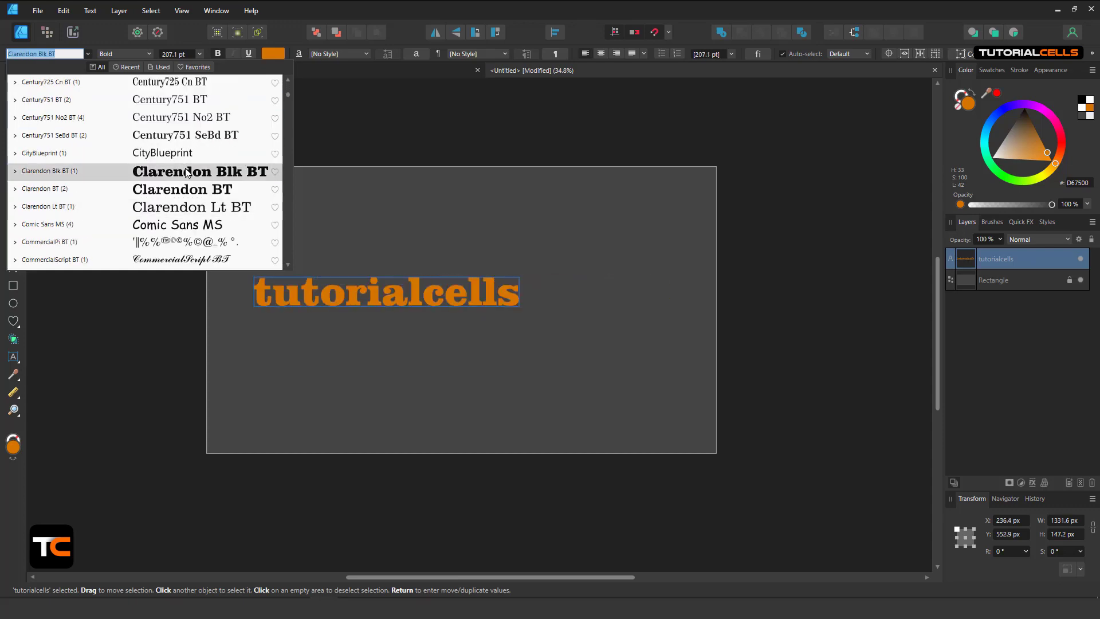
click(275, 172)
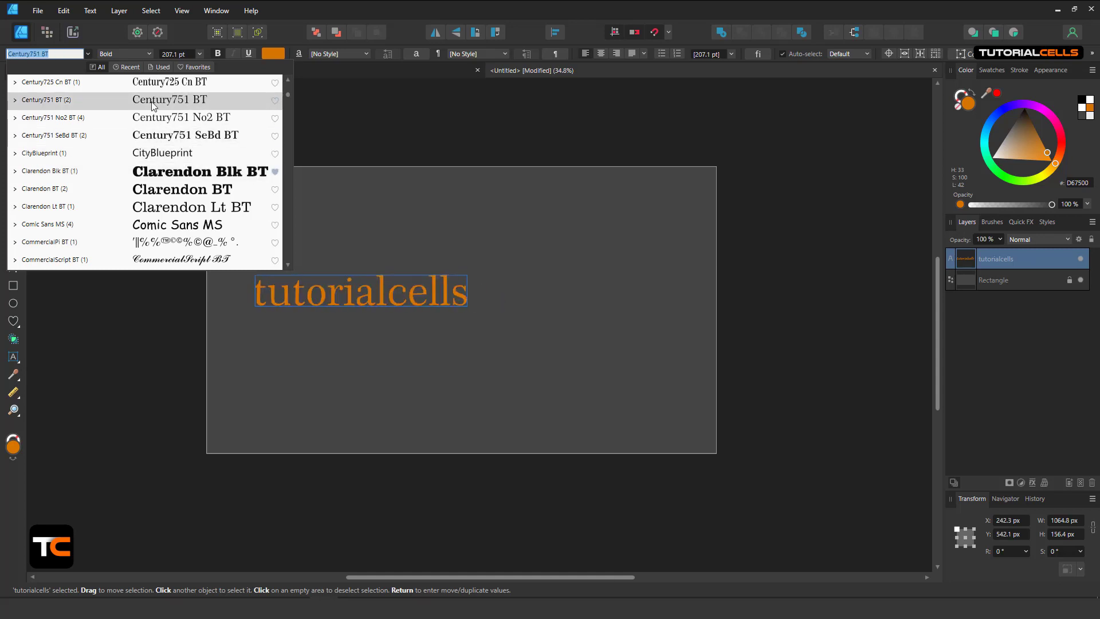
Review the used and favorite fonts, keeping the text in Nulshock
click(155, 68)
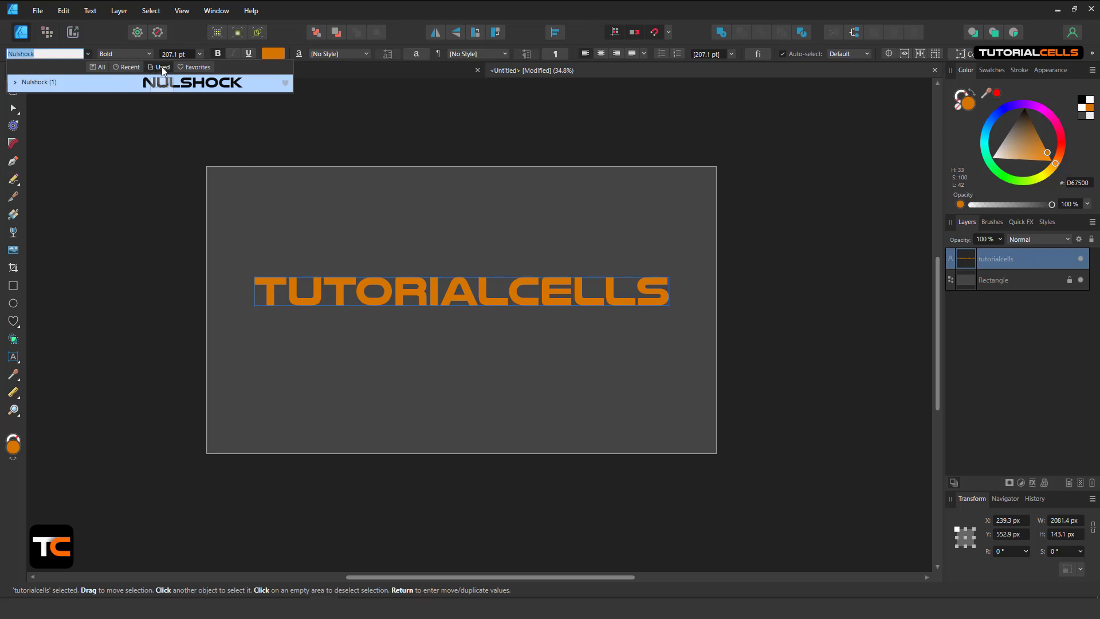
click(192, 68)
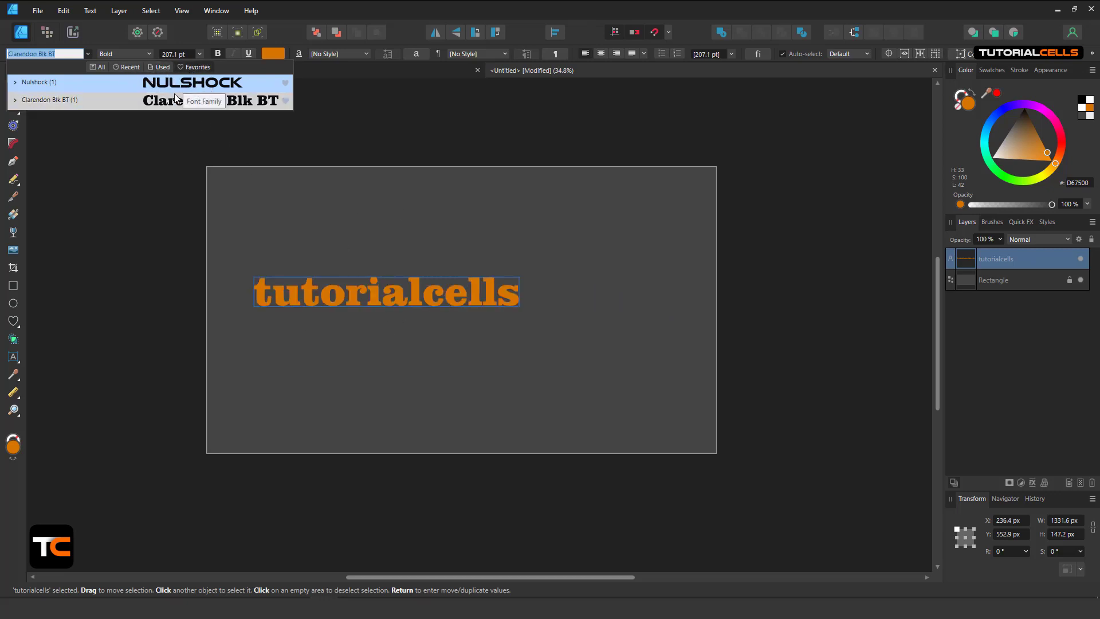
click(510, 312)
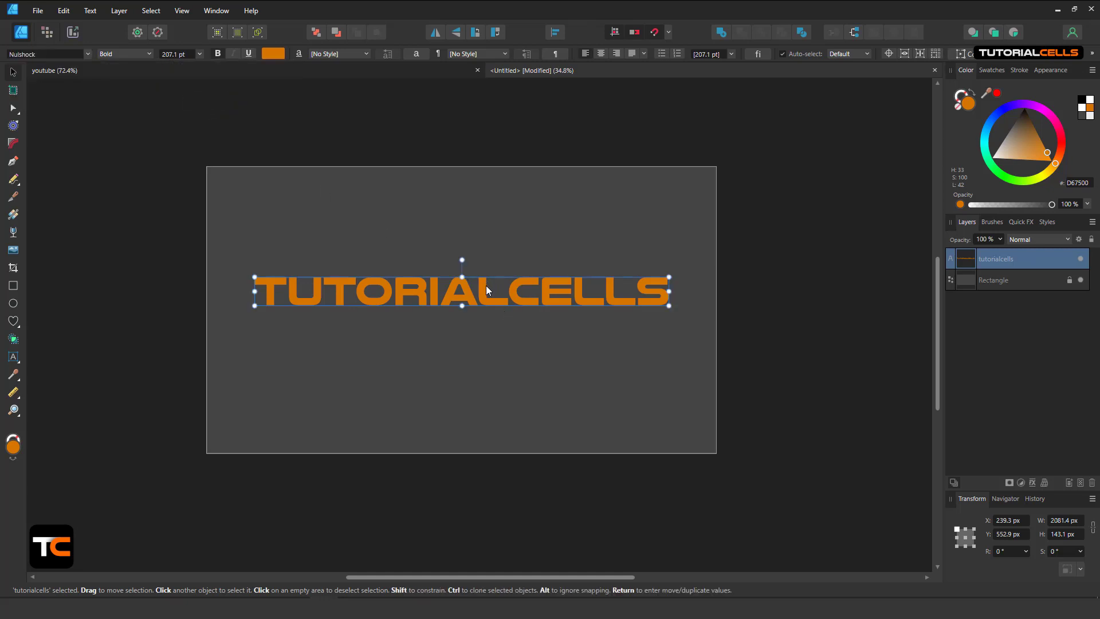
Rotate the tutorialcells text to about -44.1° and move it toward the right side of the page
drag(487, 289, 483, 304)
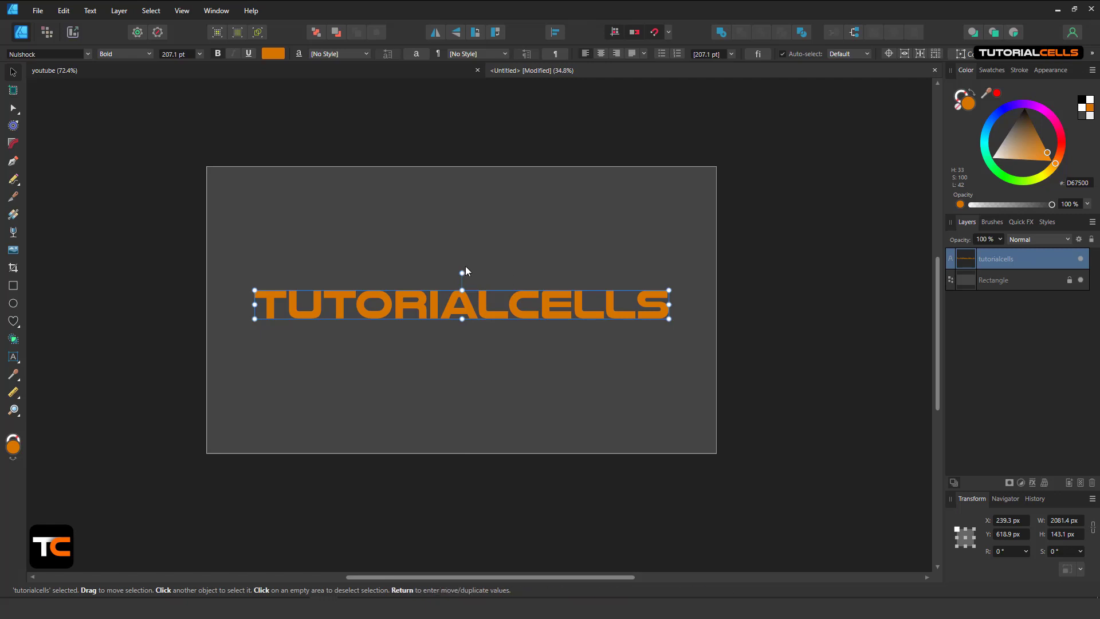
drag(465, 269, 484, 282)
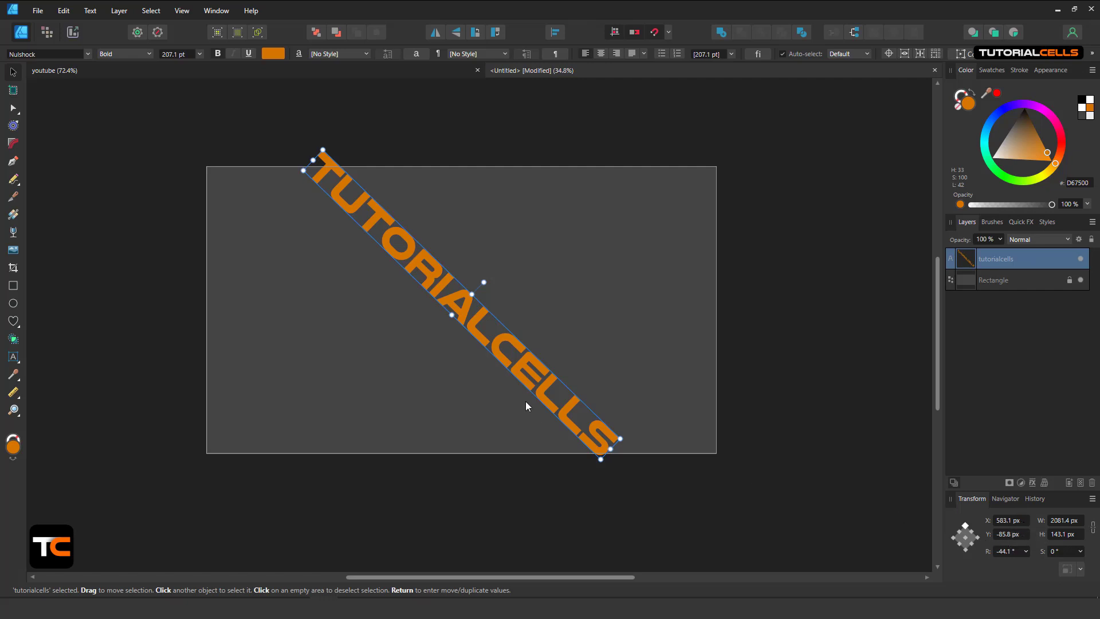
drag(527, 406, 586, 395)
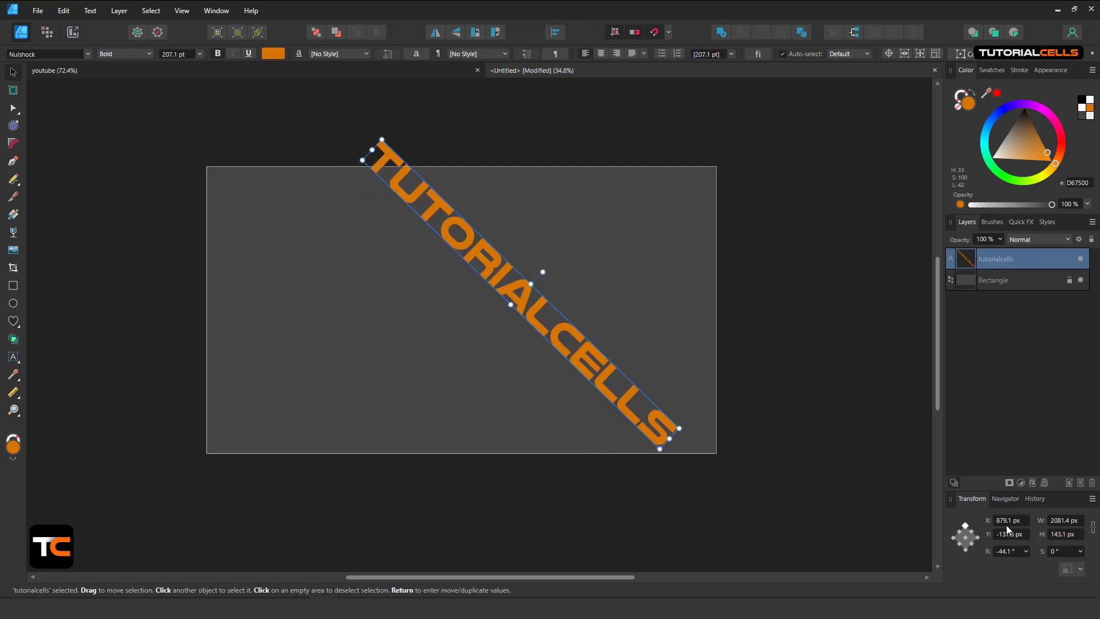
Resize the rotated text to a width of 2080 px and a height of 133 px
click(1065, 520)
text(2080)
key(Return)
click(1061, 534)
text(134)
key(Return)
scroll(1061, 535, down, 2)
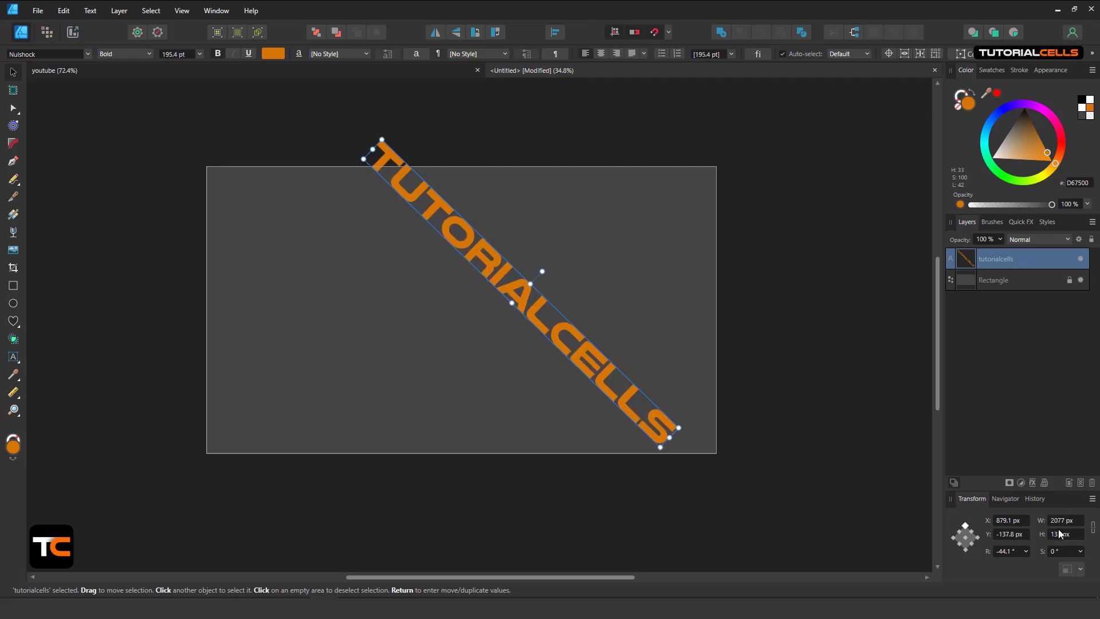
key(ctrl+z)
key(alt)
key(ctrl+z)
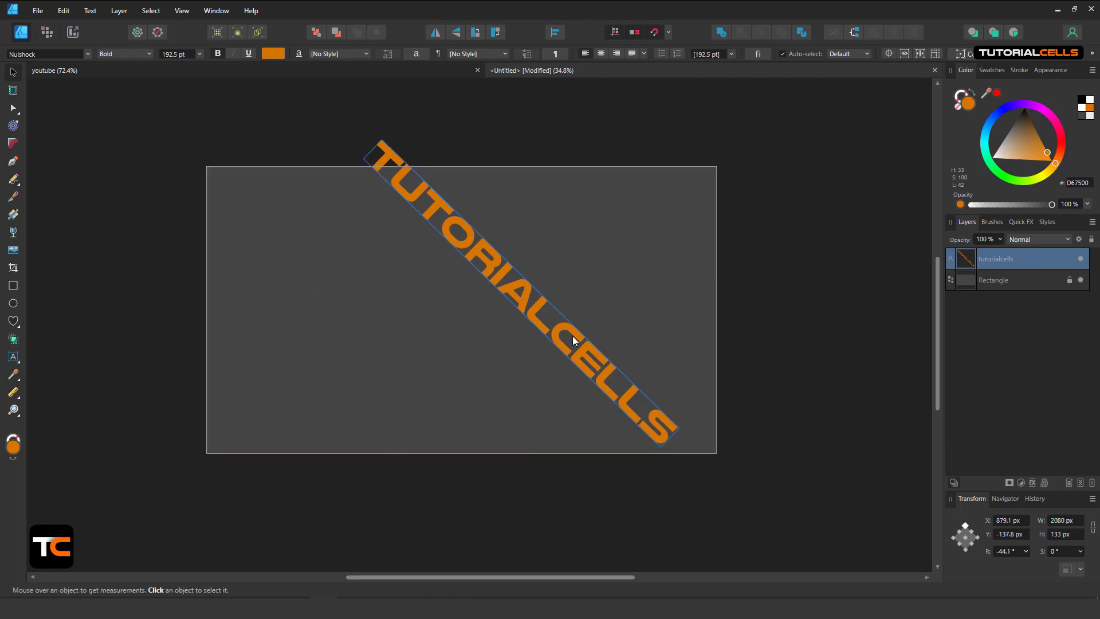
key(ctrl+z)
Reset the text's rotation to 0° and move it back to the middle of the page
click(553, 337)
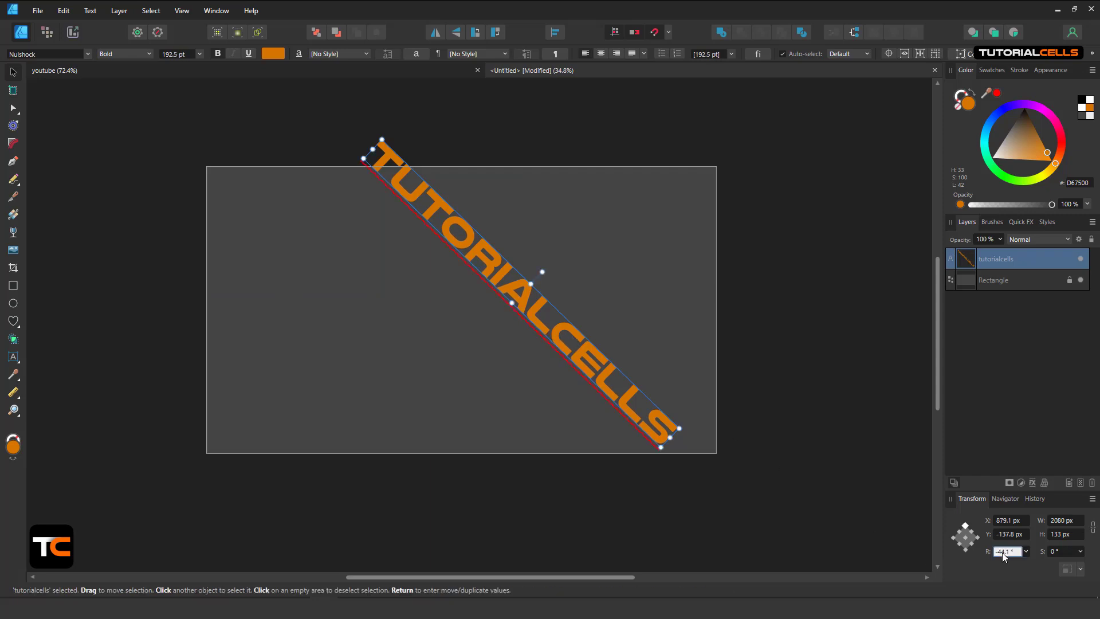
text(0)
key(Return)
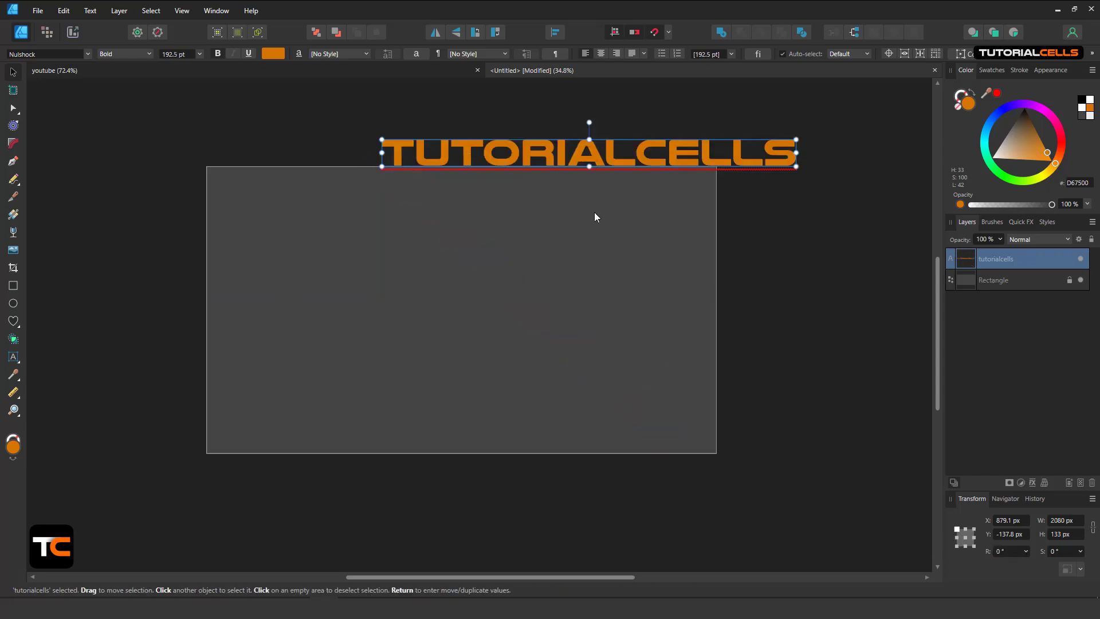
drag(542, 182, 455, 318)
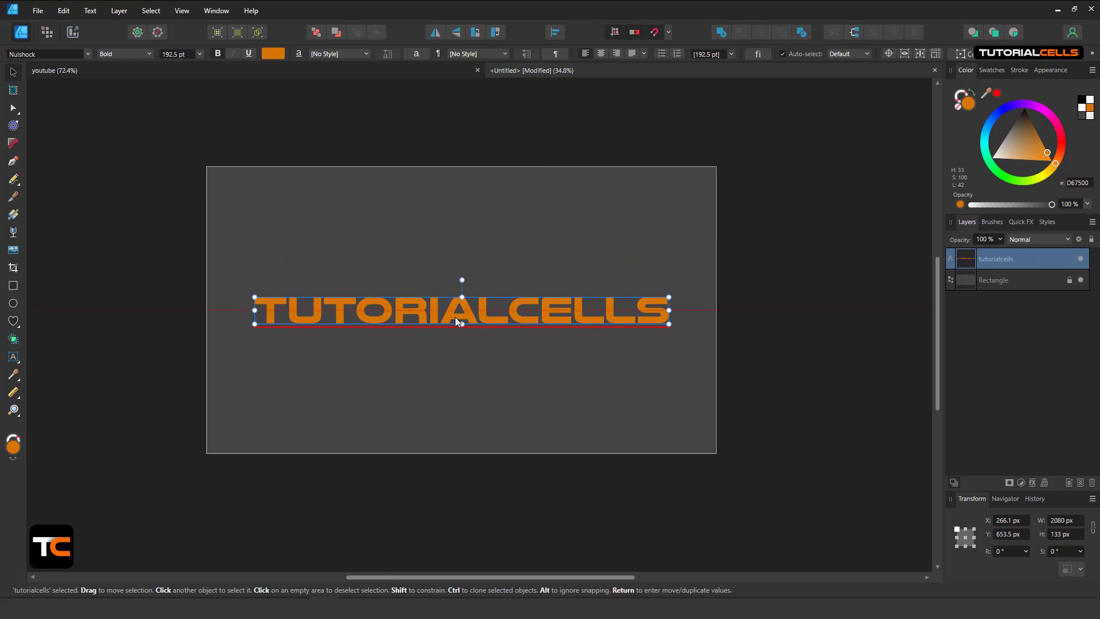
Set the transform anchor point of the text to its center
click(965, 539)
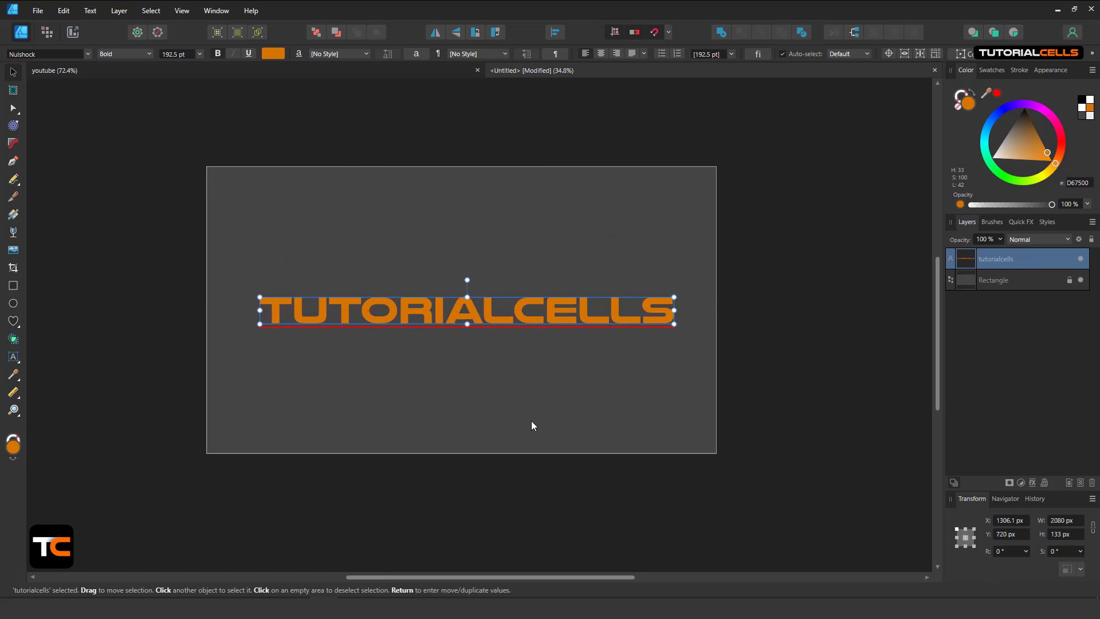
mouse_move(467, 280)
mouse_down()
mouse_move(479, 290)
mouse_move(468, 281)
mouse_up()
Try shearing the text to about -28.7° and restore the shear to 0°
click(1075, 552)
click(1081, 552)
mouse_move(1057, 565)
mouse_down()
mouse_move(1089, 565)
mouse_move(1026, 562)
mouse_move(1041, 565)
mouse_up()
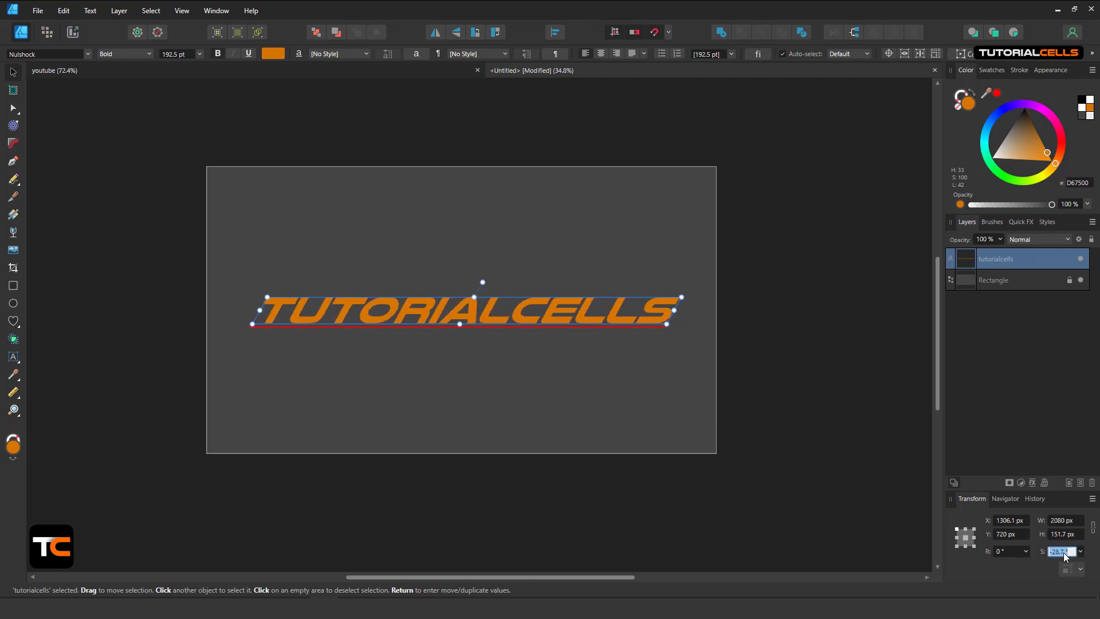
key(Return)
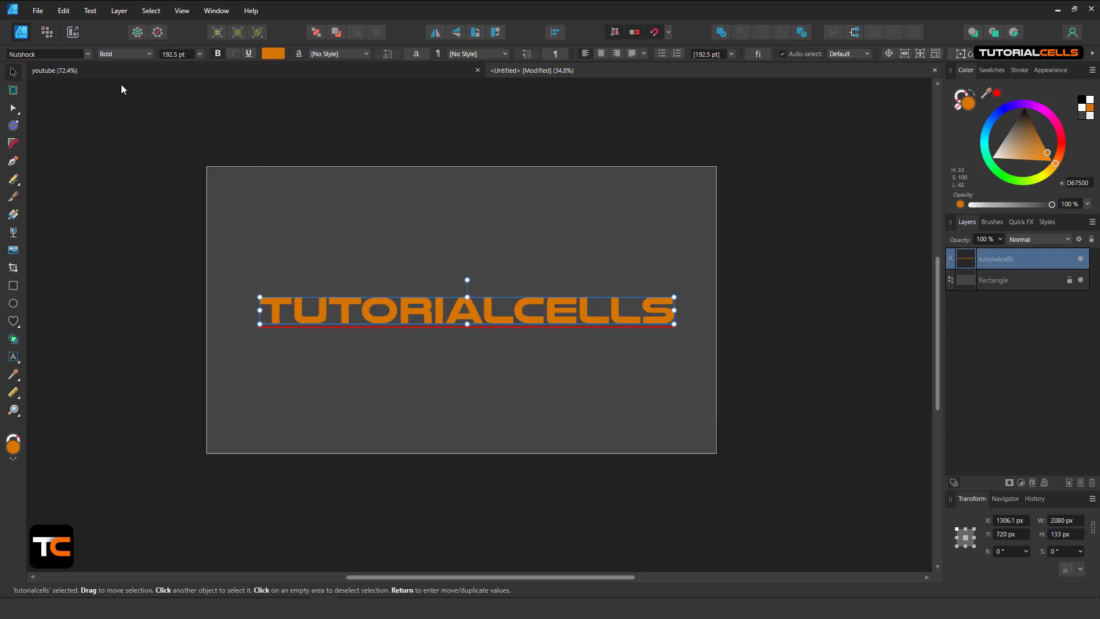
Try the Clarendon Blk BT font on the text, followed by Candara from the full font list, and view Candara's styles
click(87, 54)
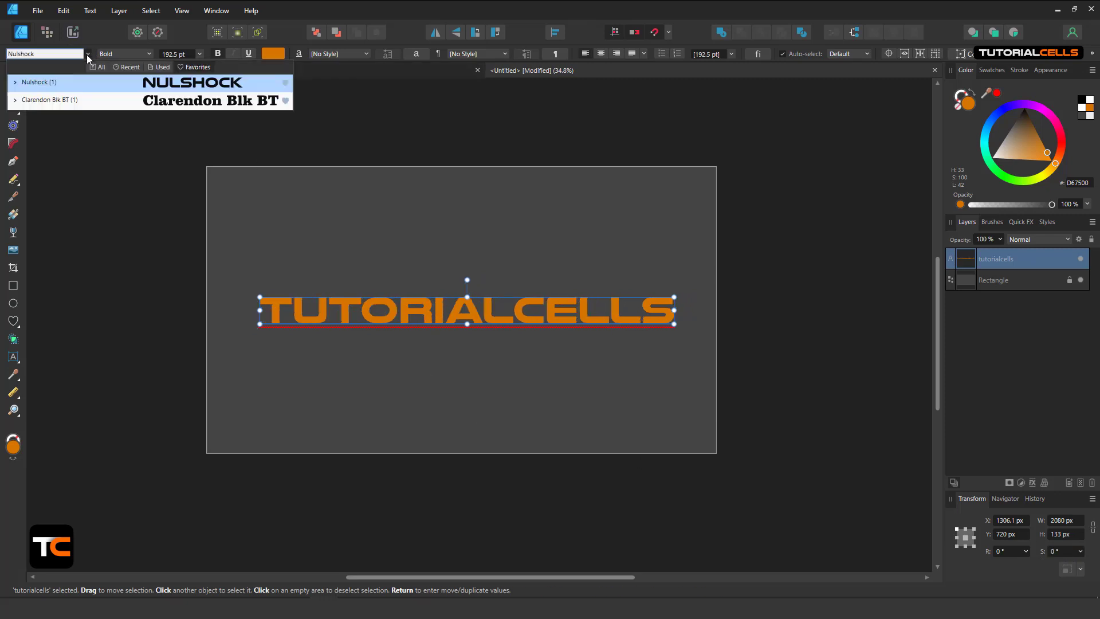
click(90, 106)
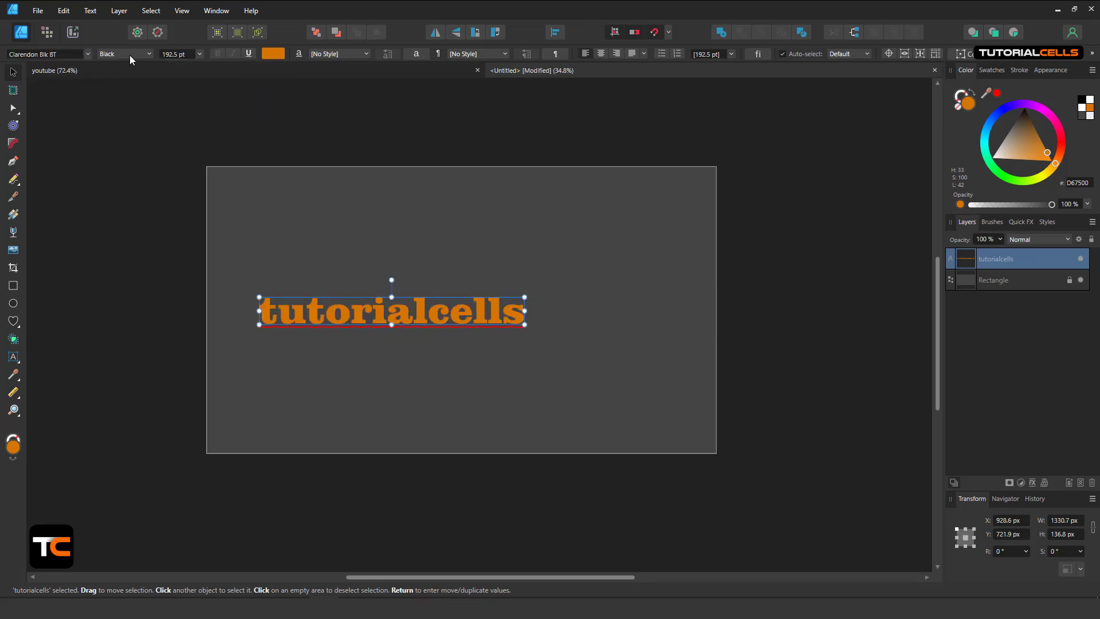
click(90, 54)
click(91, 53)
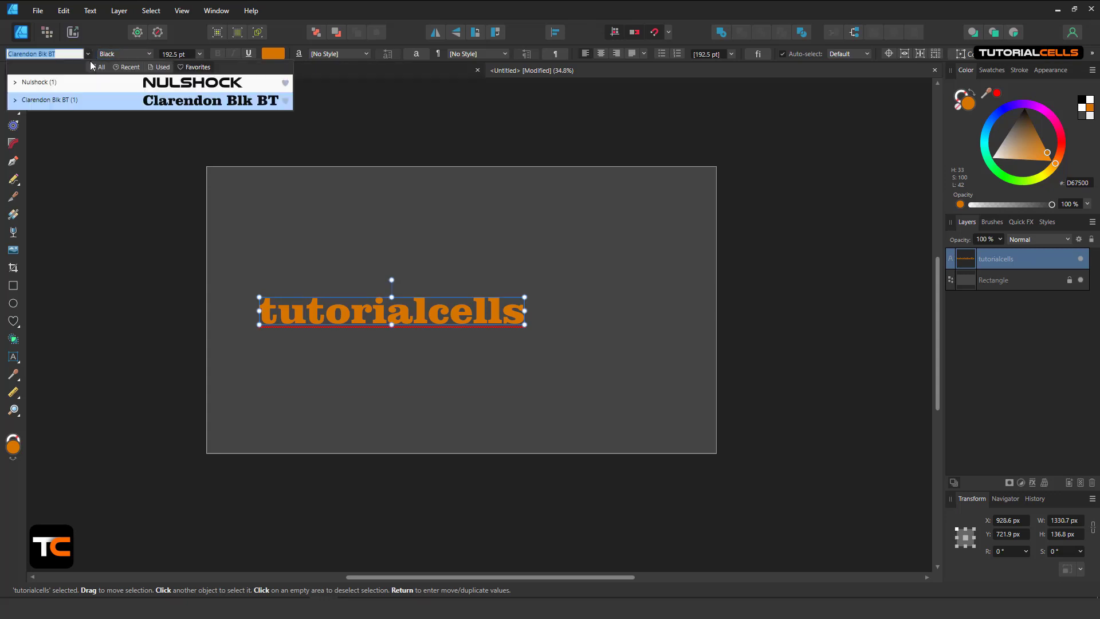
click(101, 68)
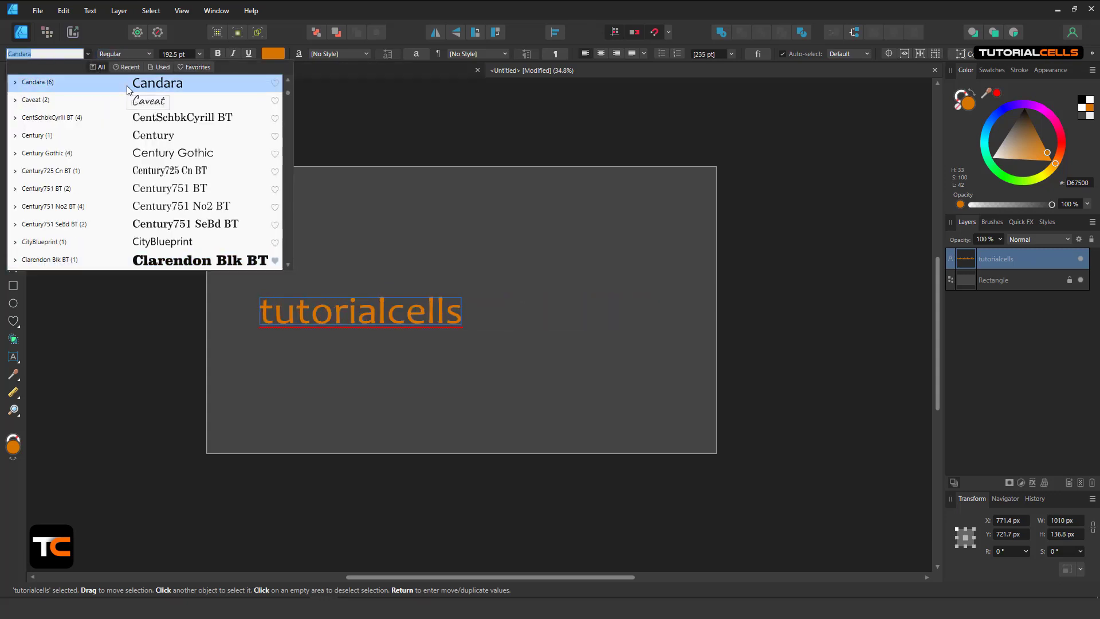
click(126, 85)
click(128, 55)
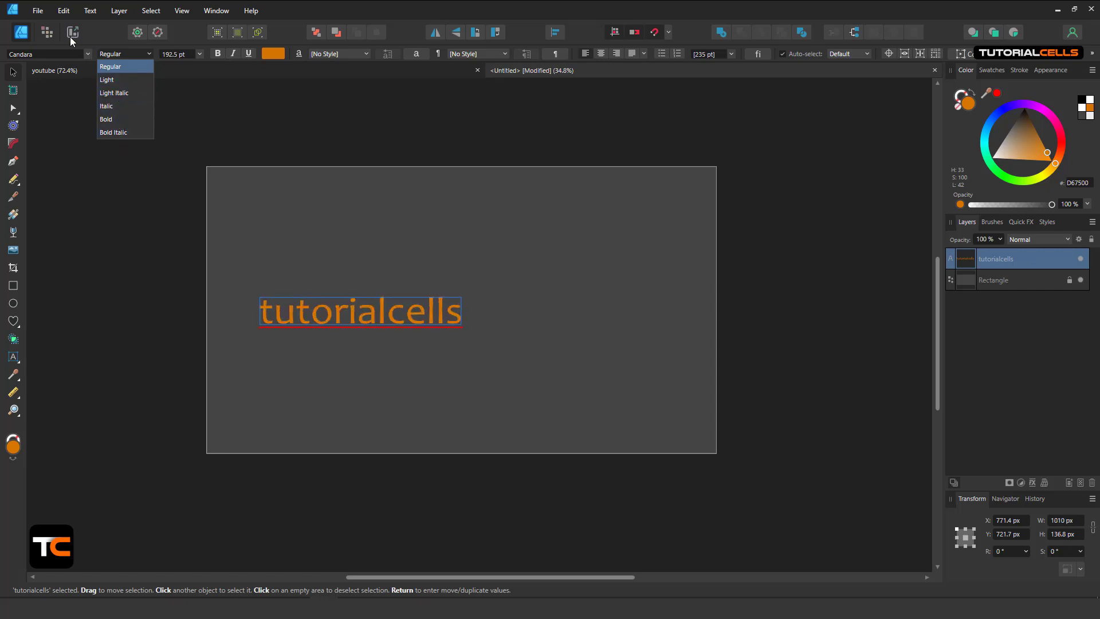
Set the text's font back to Nulshock
click(88, 54)
click(89, 54)
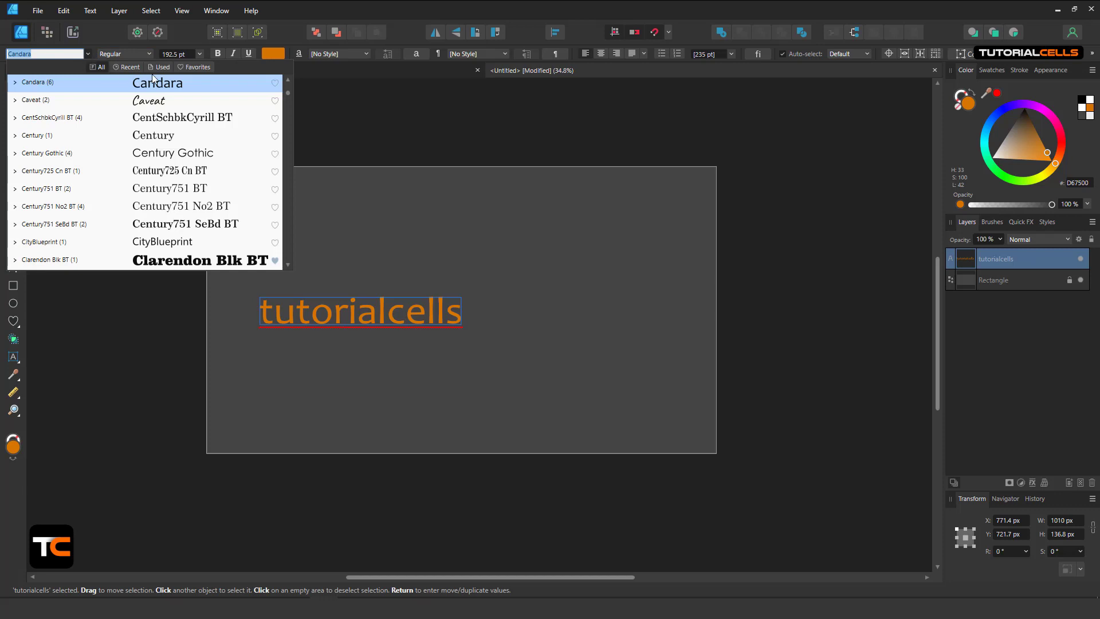
text(Nulshock)
key(Return)
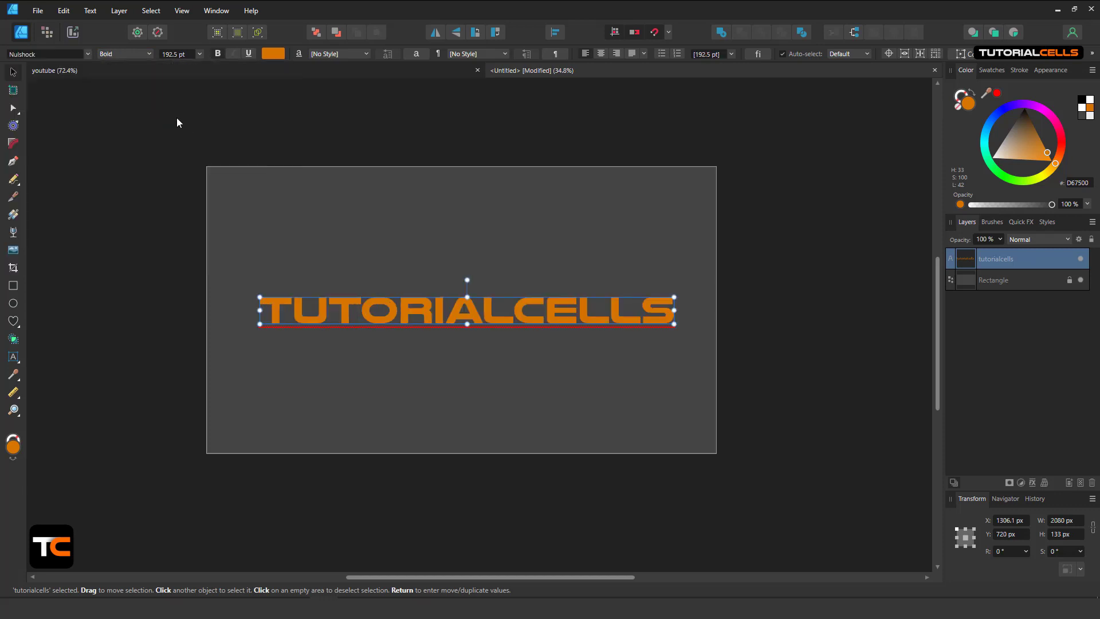
Set the font size of the tutorialcells text to 198 pt
click(199, 53)
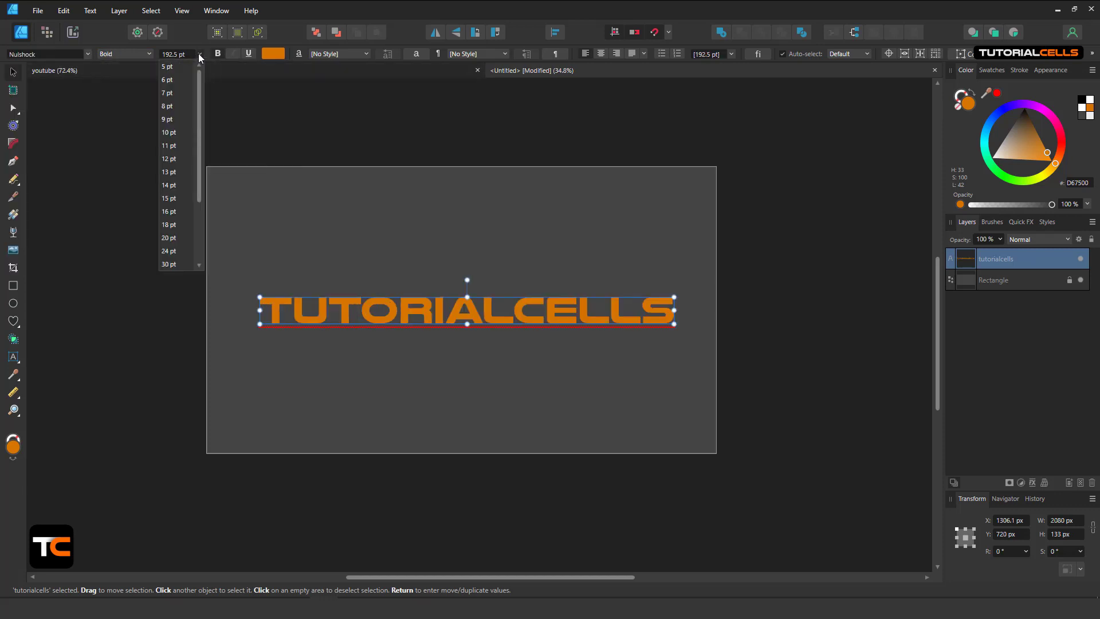
mouse_move(199, 88)
mouse_down()
mouse_move(199, 166)
mouse_move(197, 76)
mouse_up()
click(132, 91)
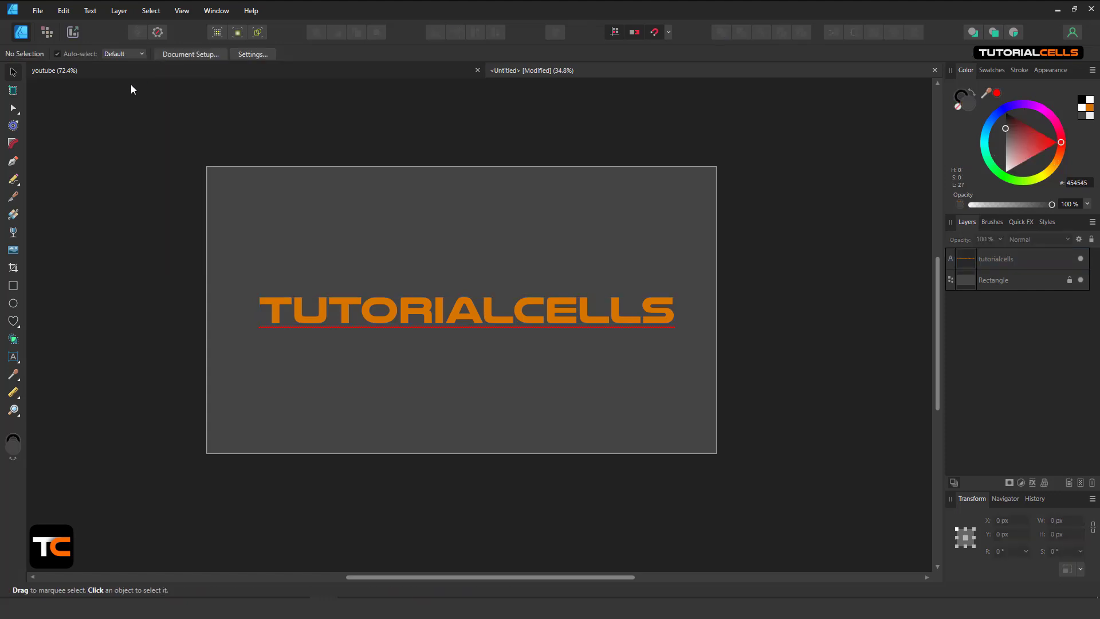
click(339, 300)
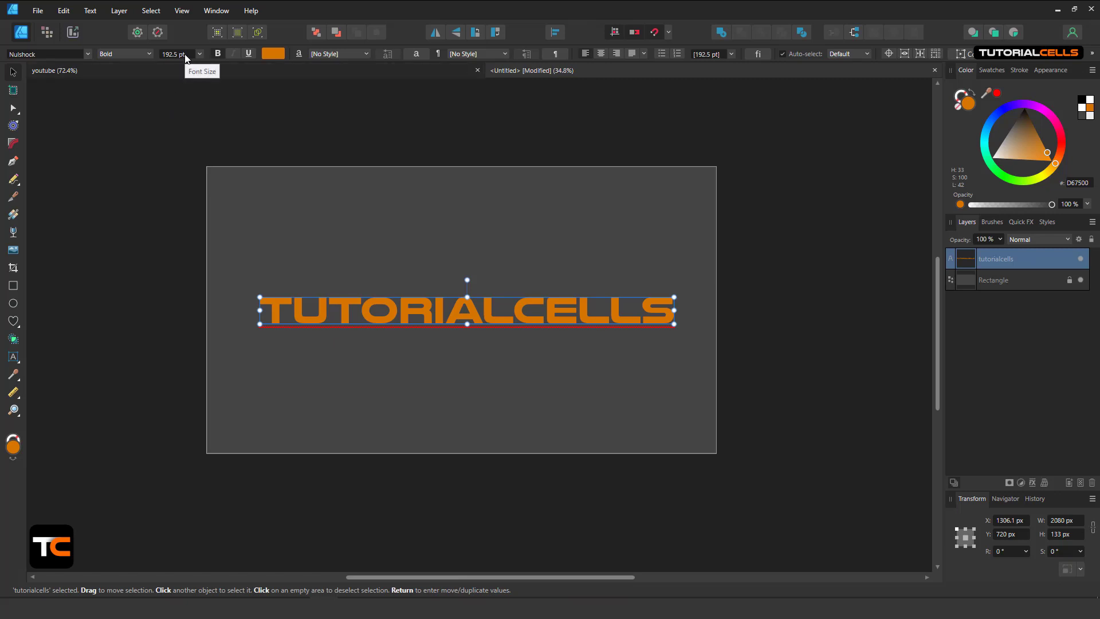
scroll(185, 57, up, 10)
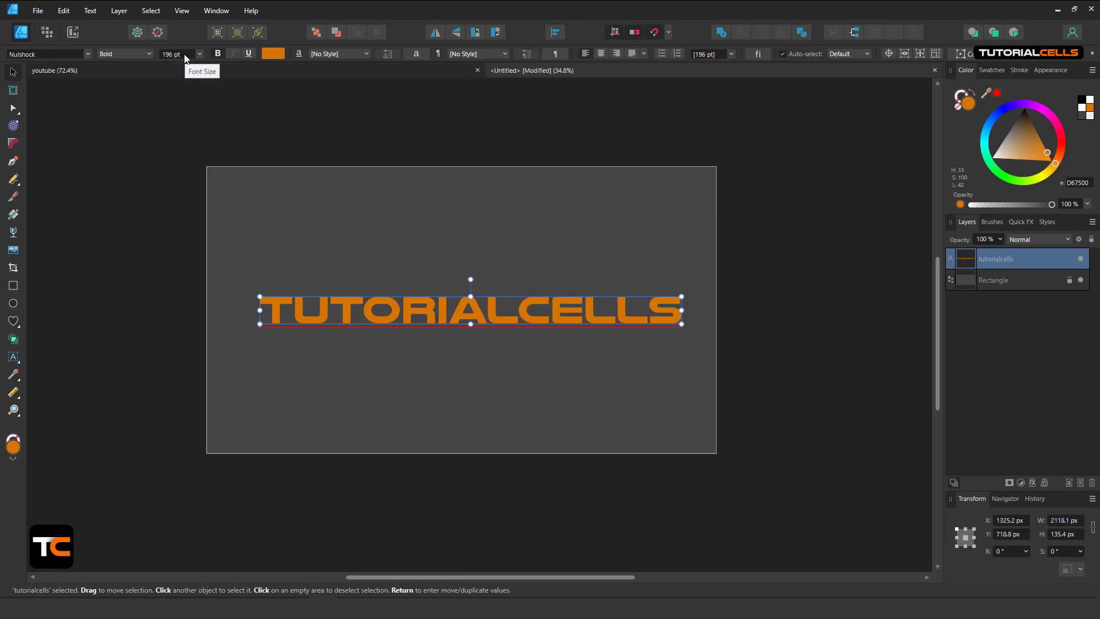
scroll(186, 57, down, 5)
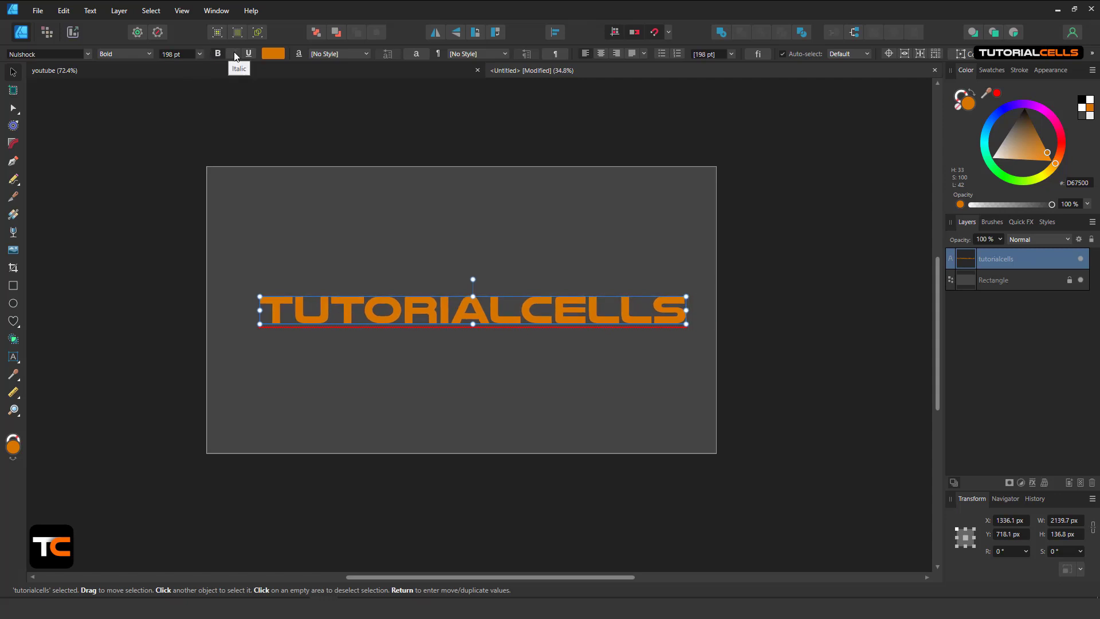
Underline the tutorialcells text and inspect the line beneath its letters
click(250, 52)
click(380, 217)
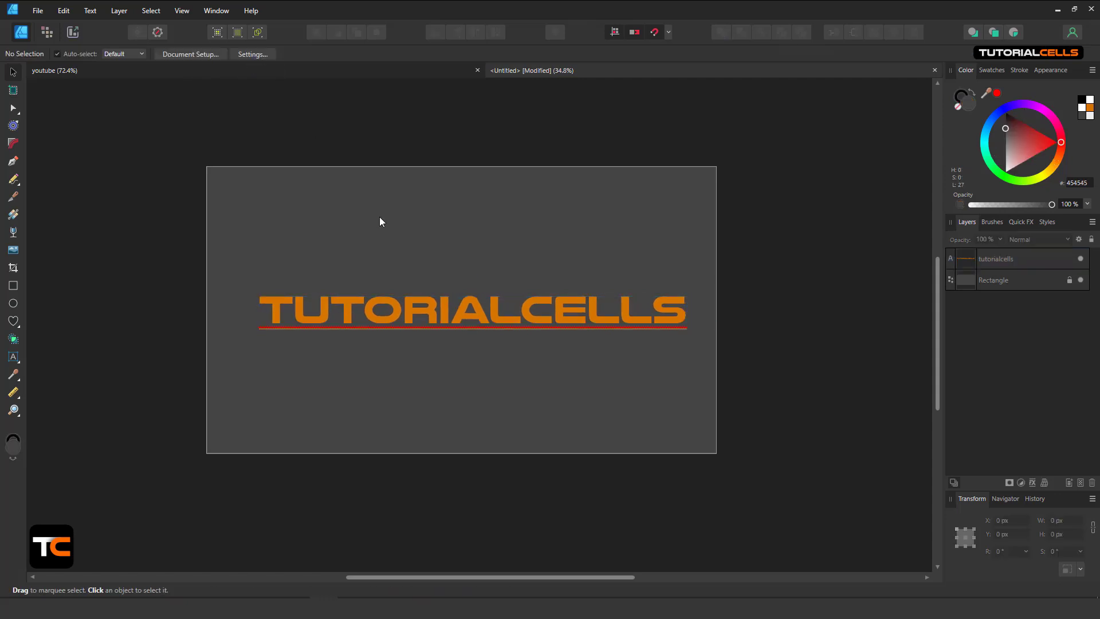
scroll(479, 311, up, 1)
scroll(487, 319, up, 3)
scroll(486, 318, down, 4)
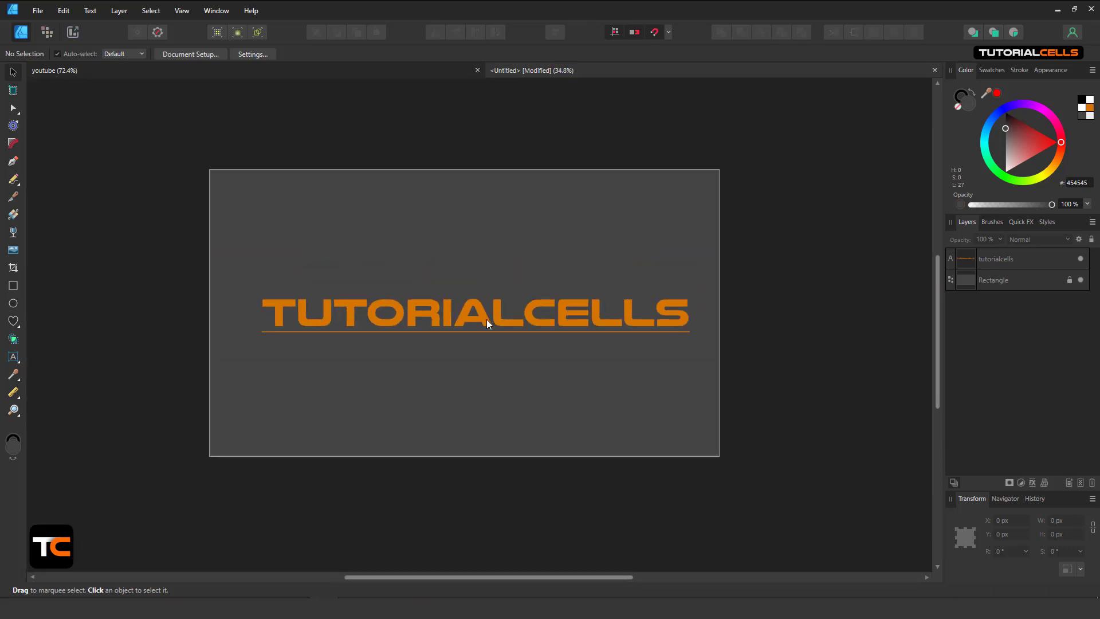
scroll(486, 319, up, 2)
click(287, 334)
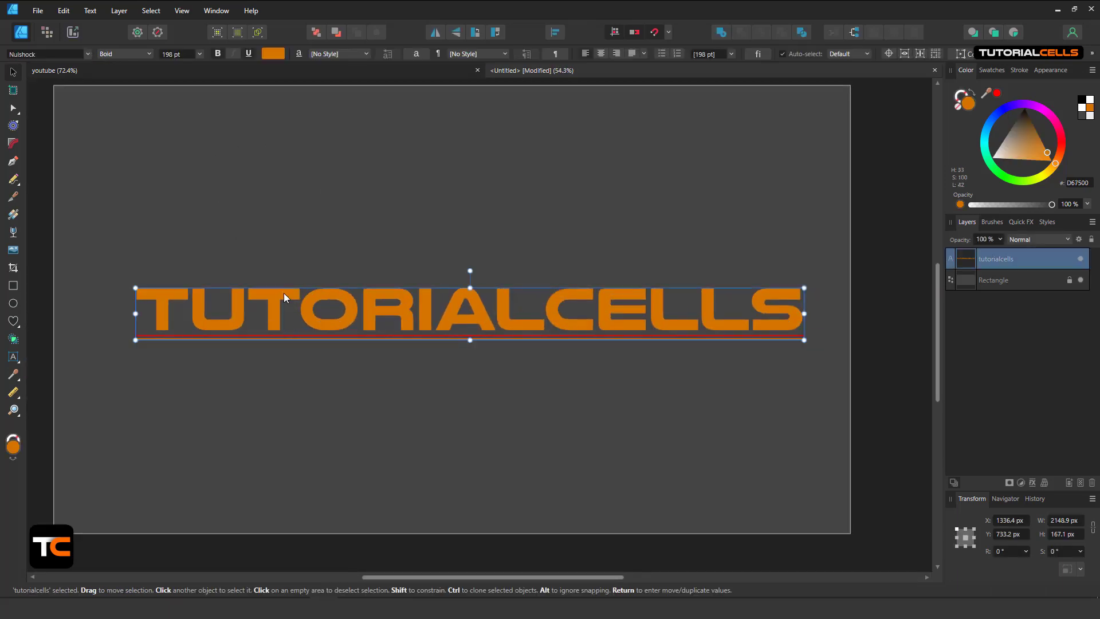
scroll(283, 137, down, 1)
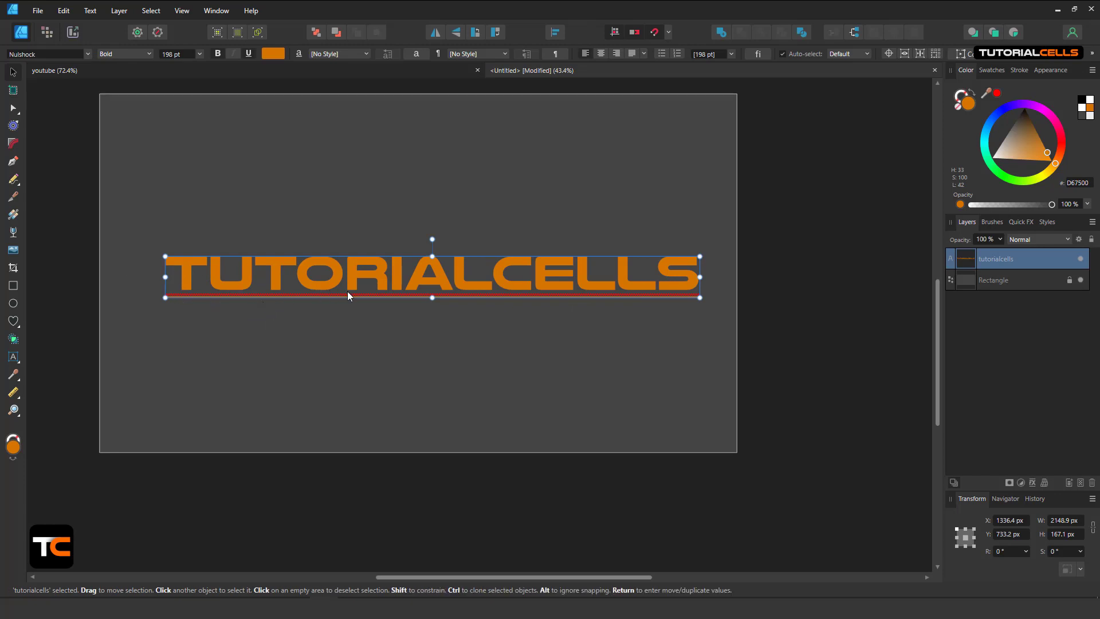
Try separating the text into "tutorial cells" with a space and join the words again
double_click(490, 283)
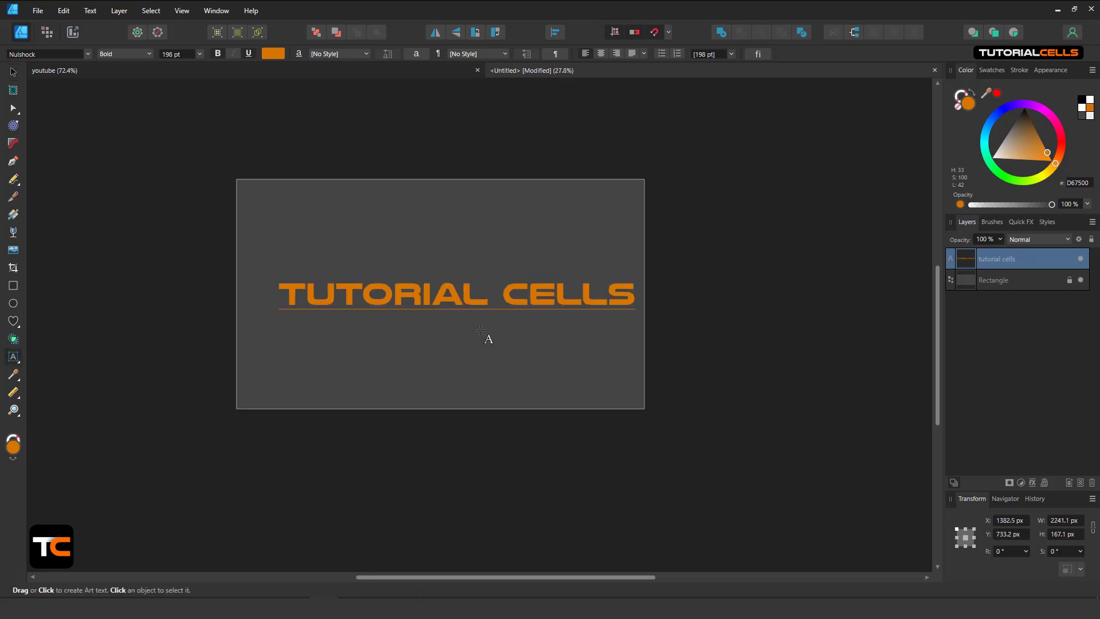
key(BackSpace)
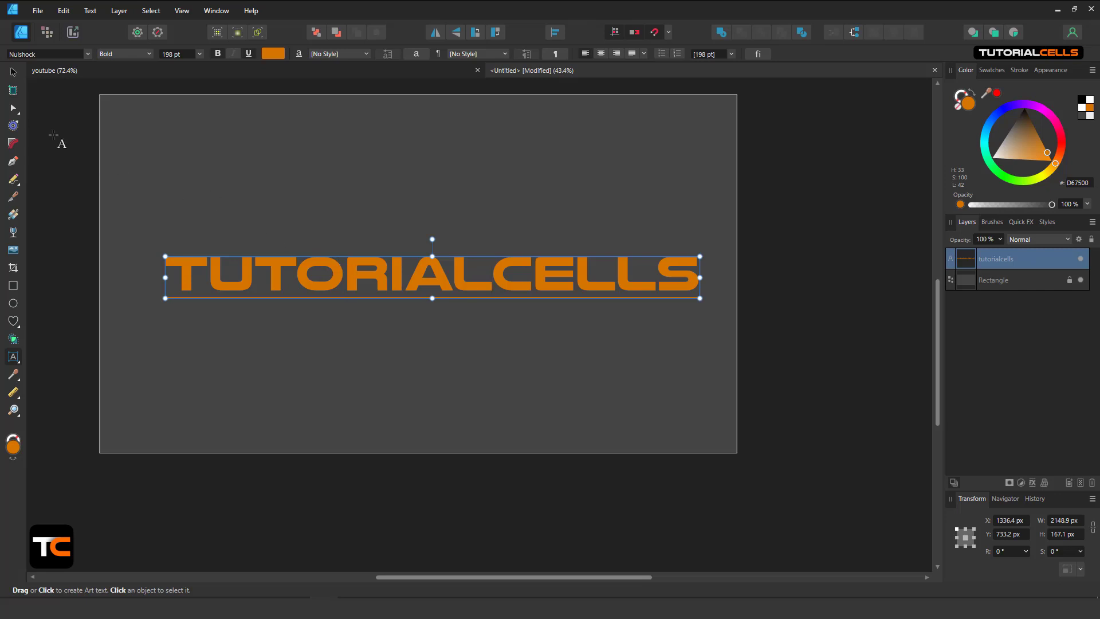
click(13, 72)
Move the text slightly up and set its color to red with RGB values of about 255, 60, 28
drag(396, 286, 397, 273)
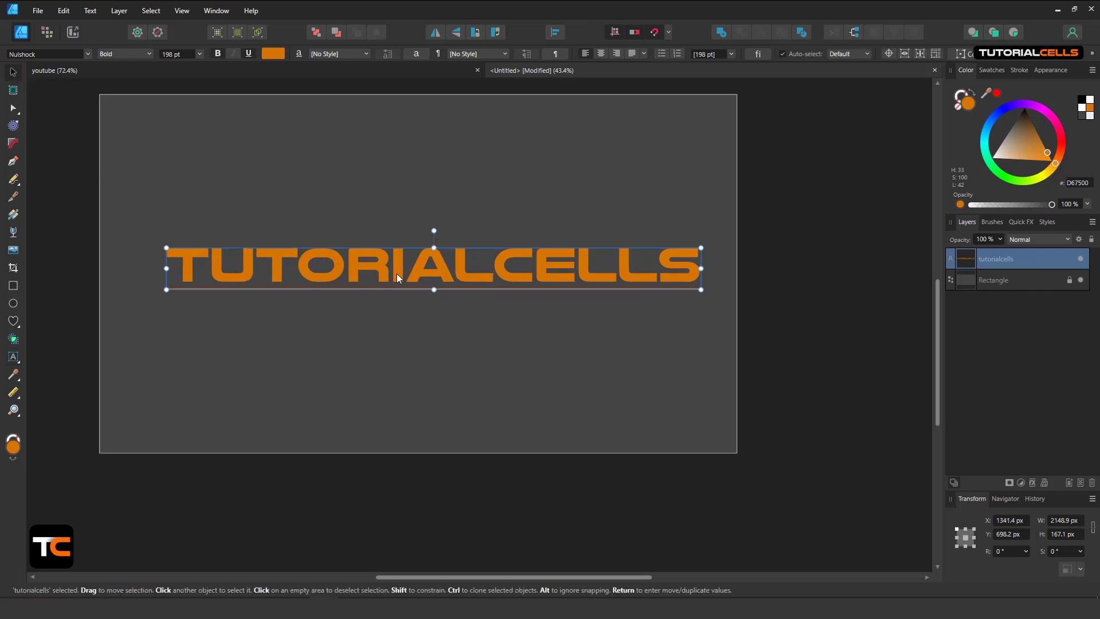
click(276, 53)
drag(259, 146, 194, 166)
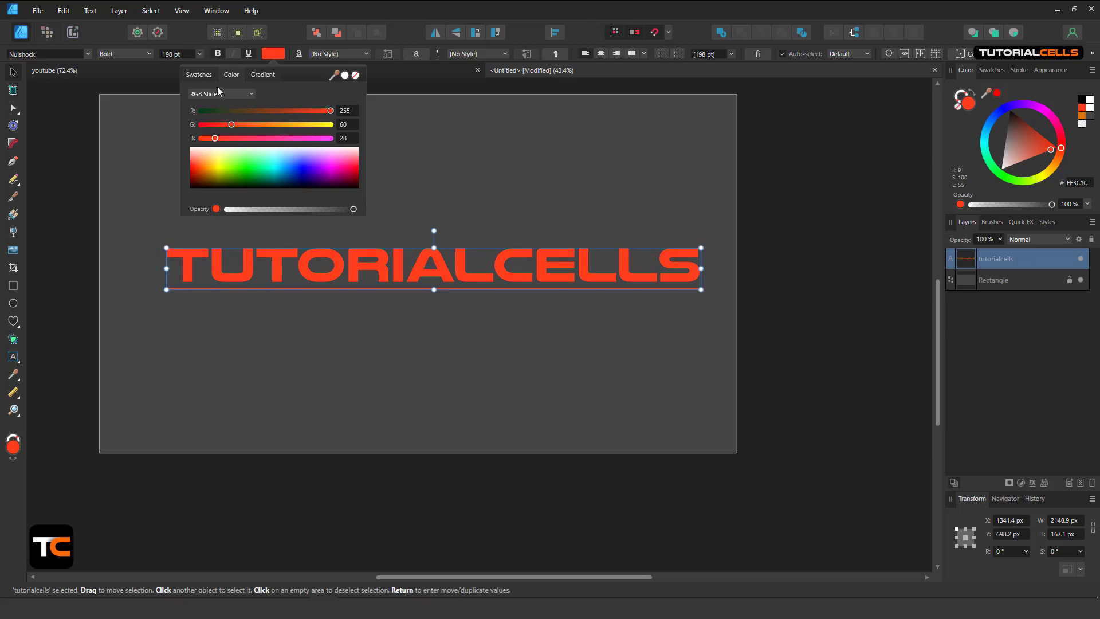
Apply a linear gradient fill from white to red across the text
click(205, 75)
click(226, 75)
click(260, 73)
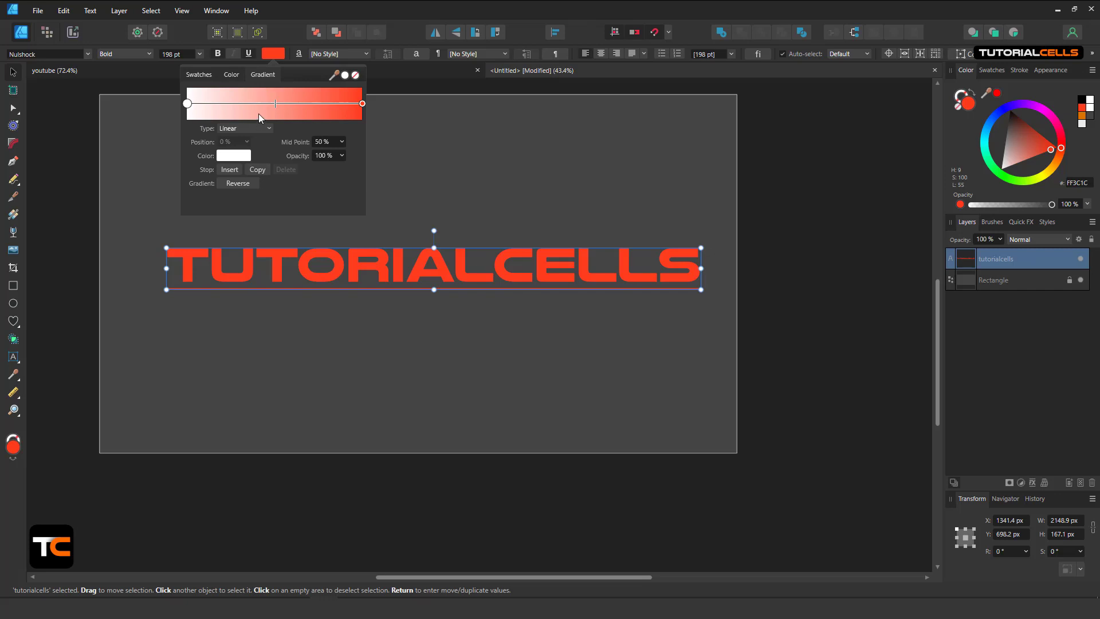
click(188, 104)
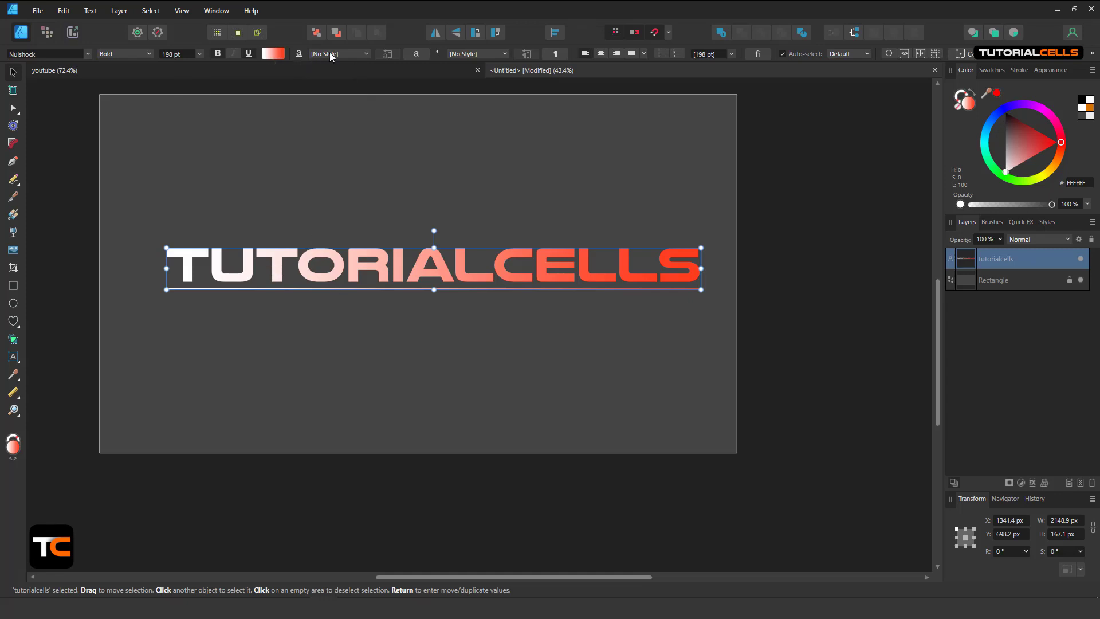
Examine the available character styles and the detailed character formatting settings of the text
click(357, 56)
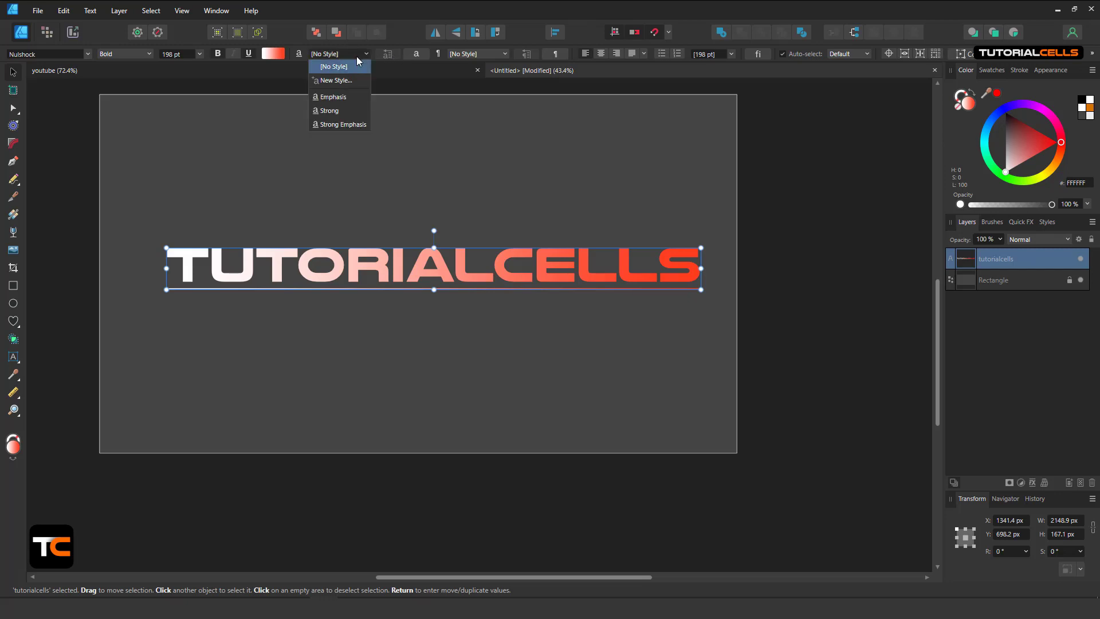
click(357, 57)
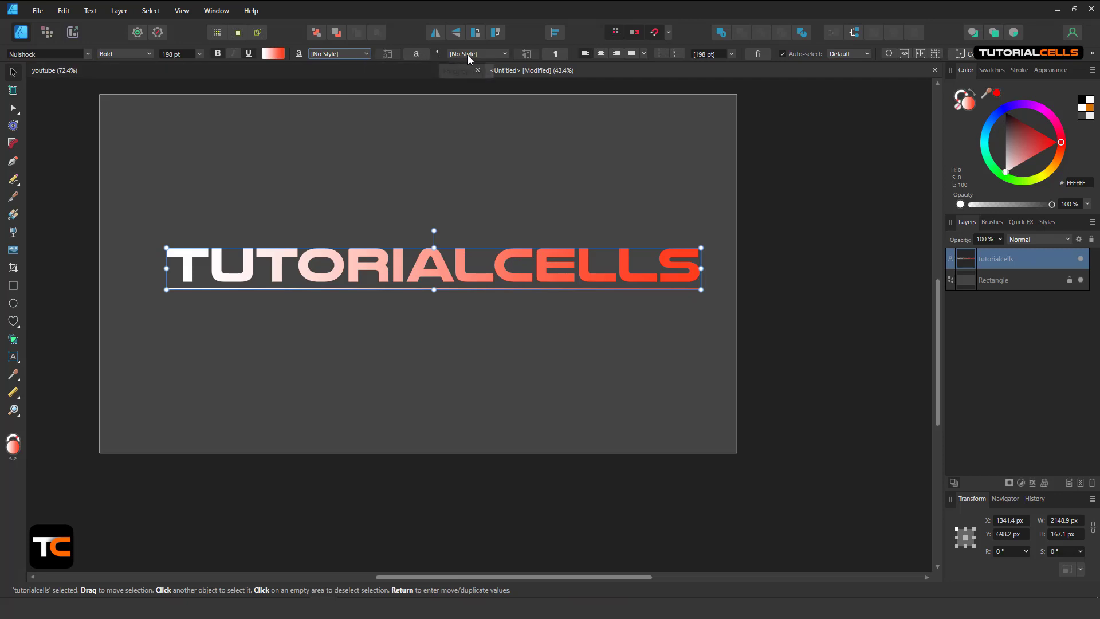
click(415, 55)
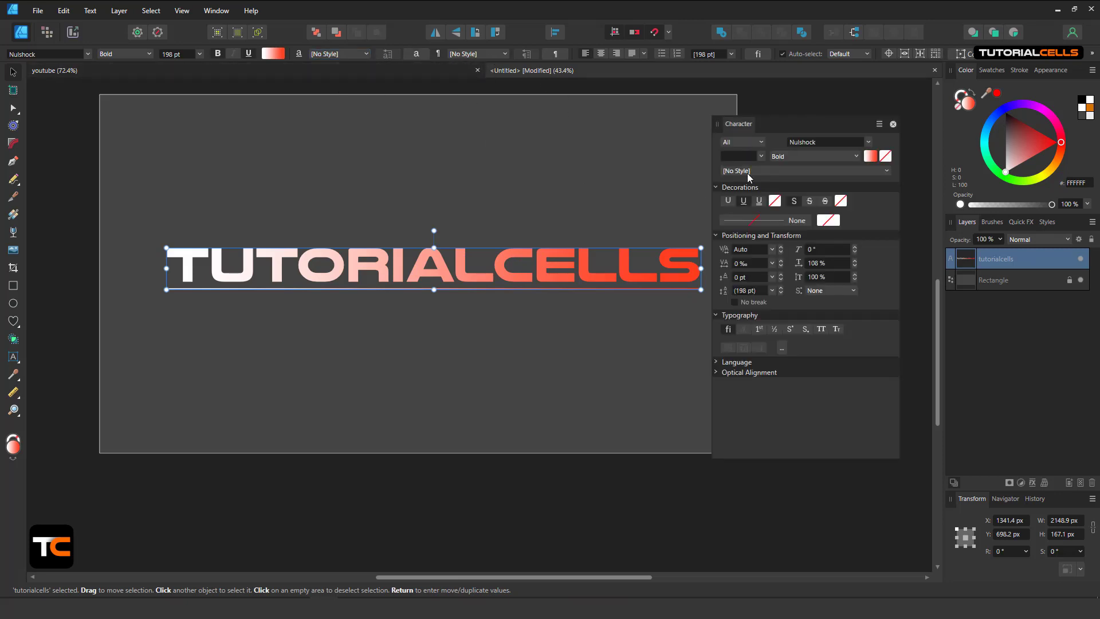
drag(757, 127, 761, 123)
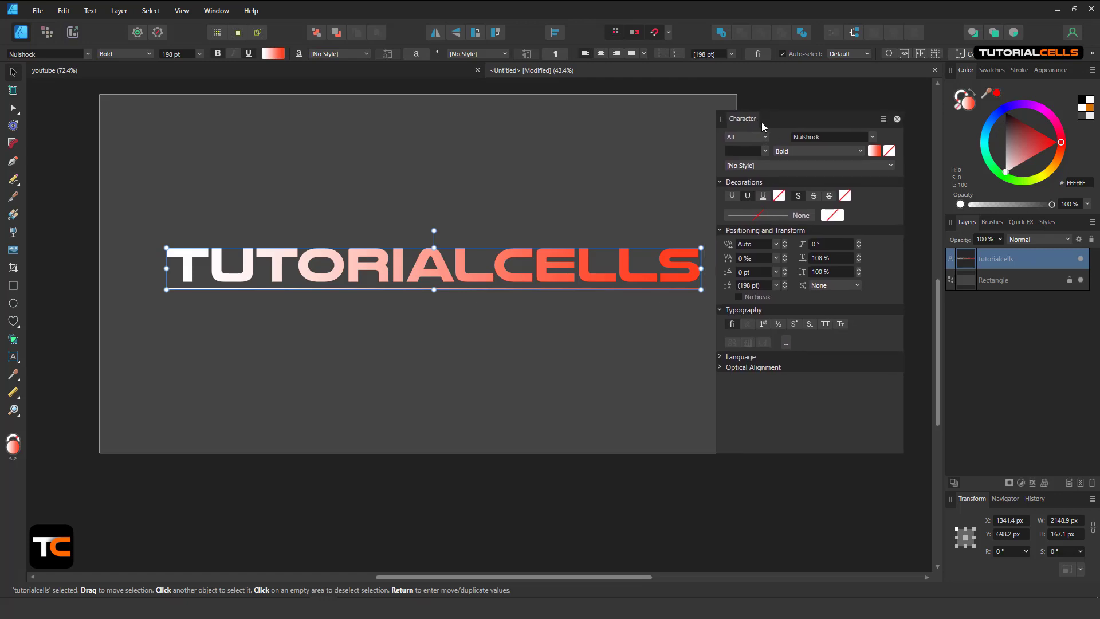
click(897, 119)
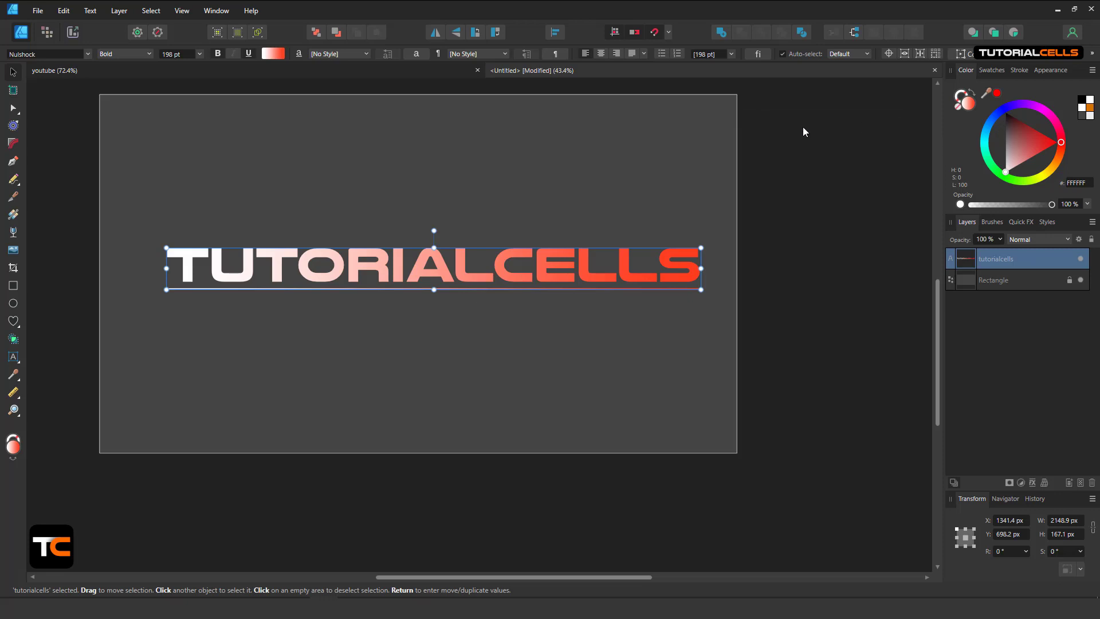
Examine the paragraph styles, the detailed paragraph settings and the justification options for the text
click(479, 54)
click(479, 54)
click(557, 55)
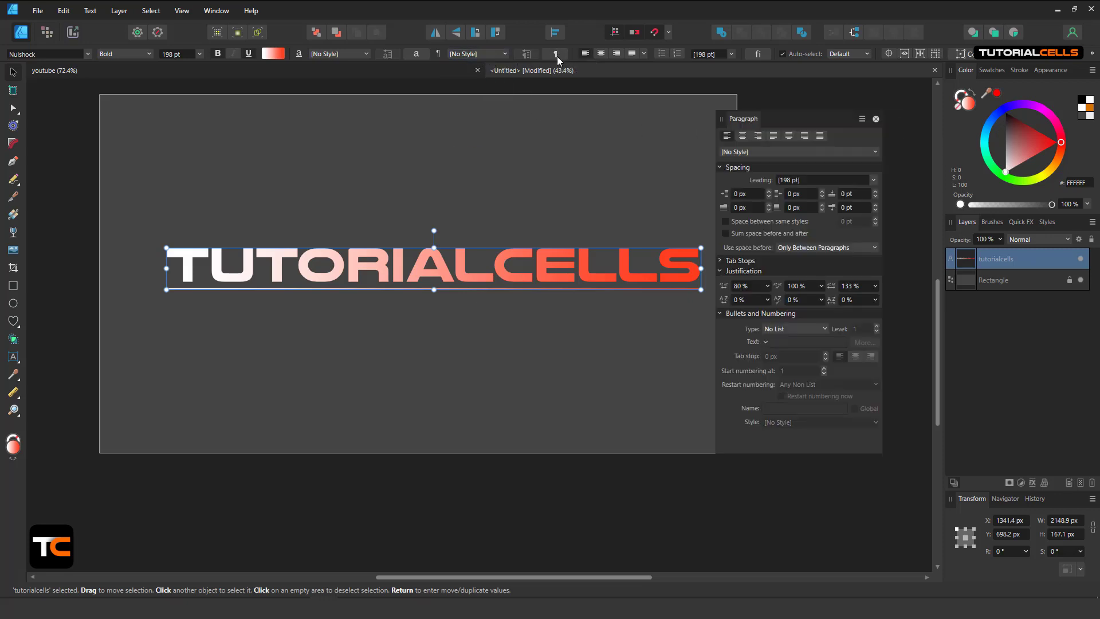
drag(736, 119, 741, 119)
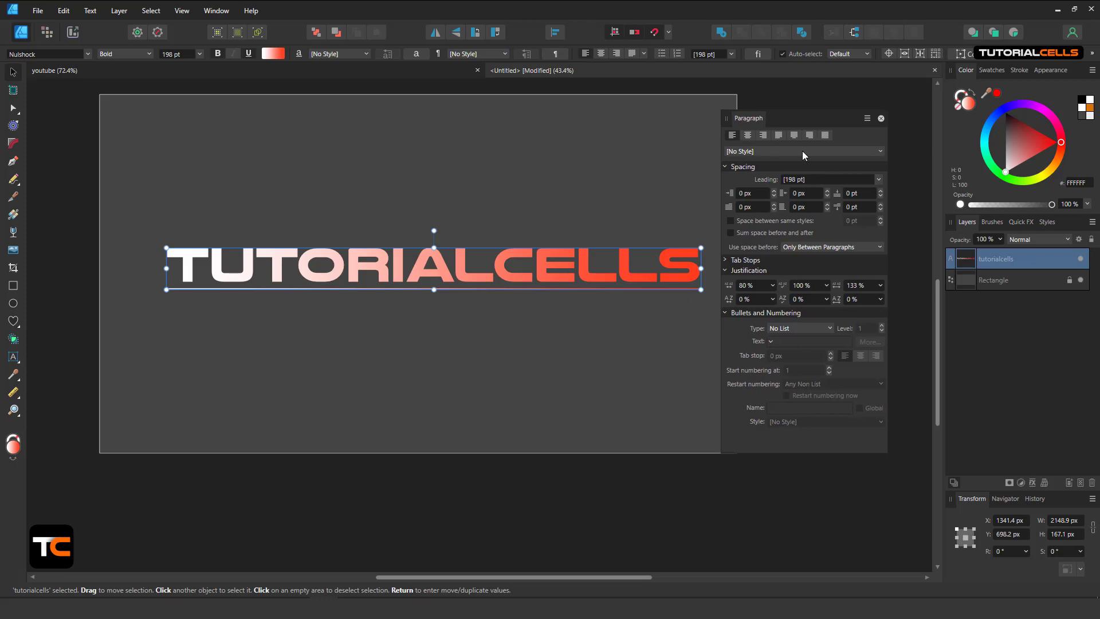
click(881, 119)
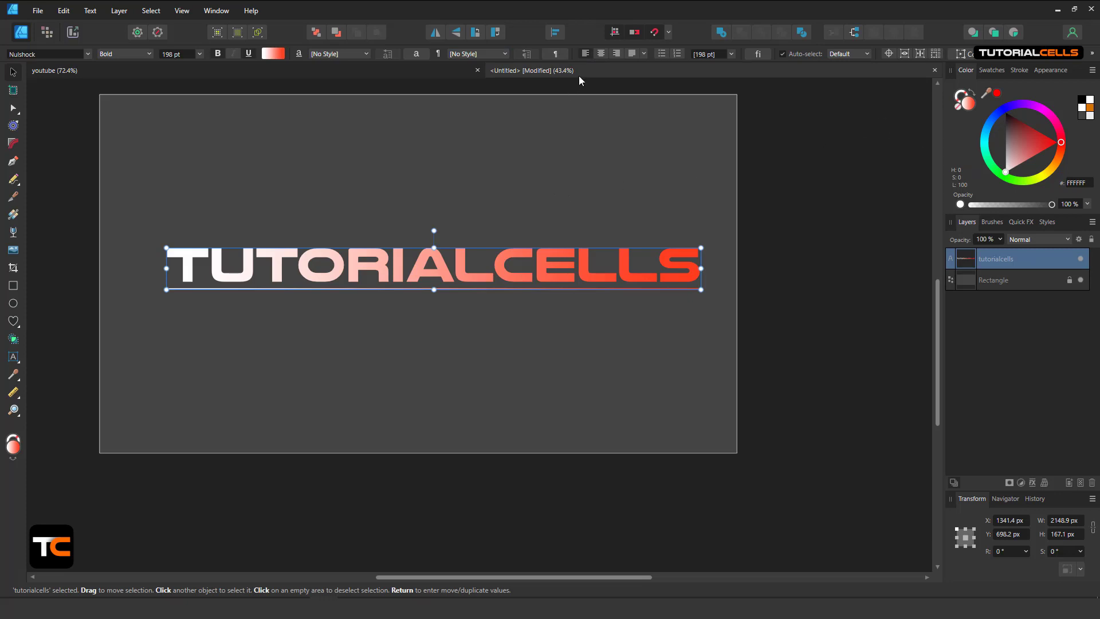
click(645, 53)
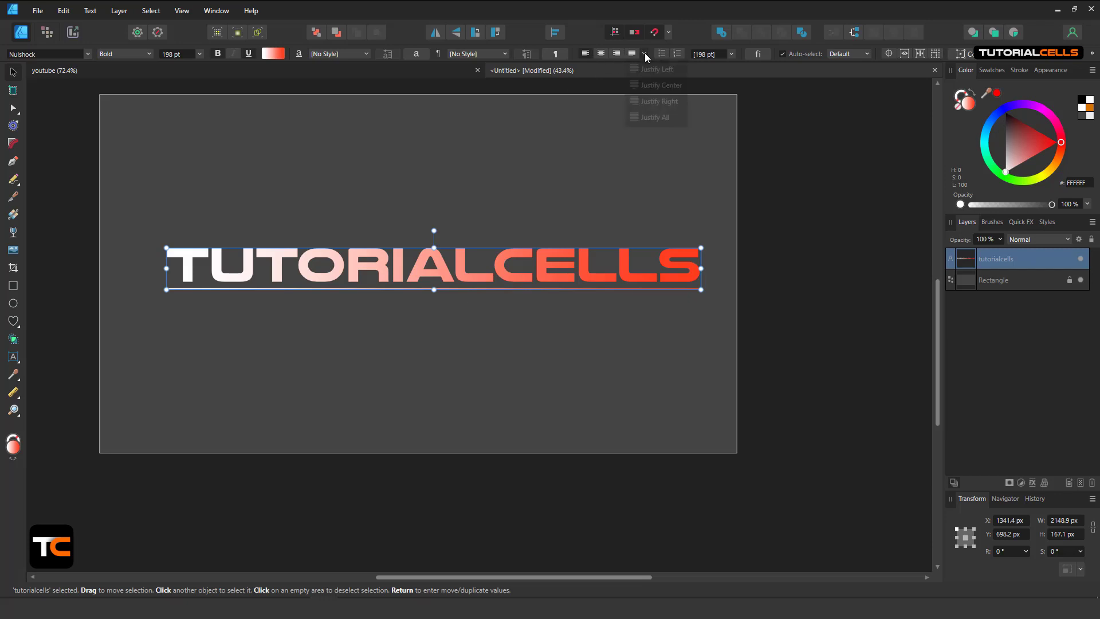
click(536, 197)
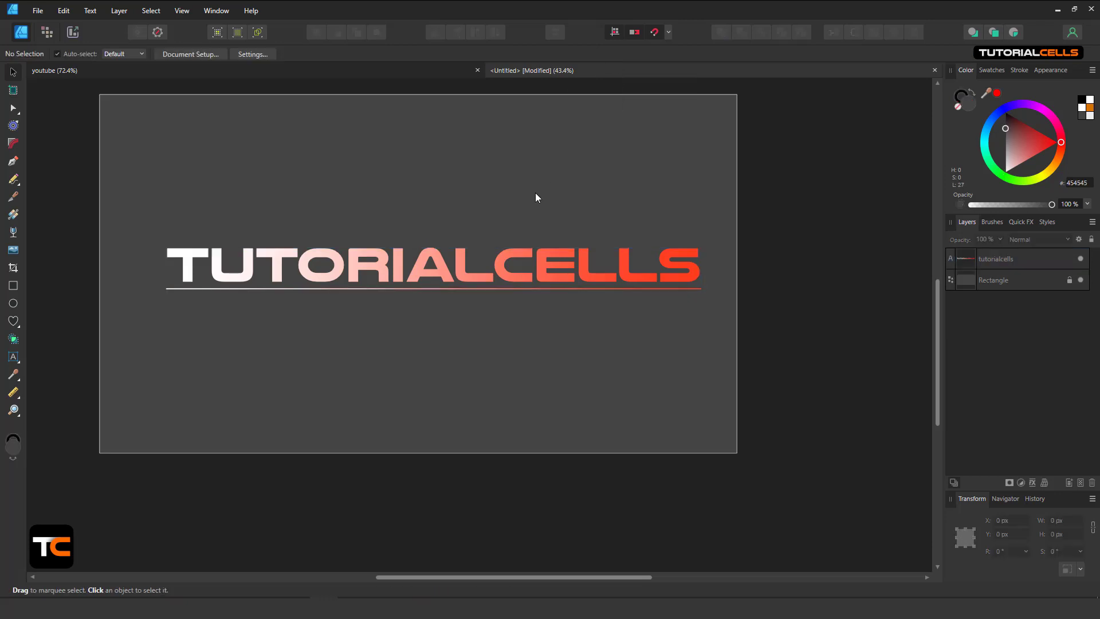
Move the text up to about X 1280 px and Y 523 px, look at the available text tools, and deselect it
drag(503, 265, 491, 228)
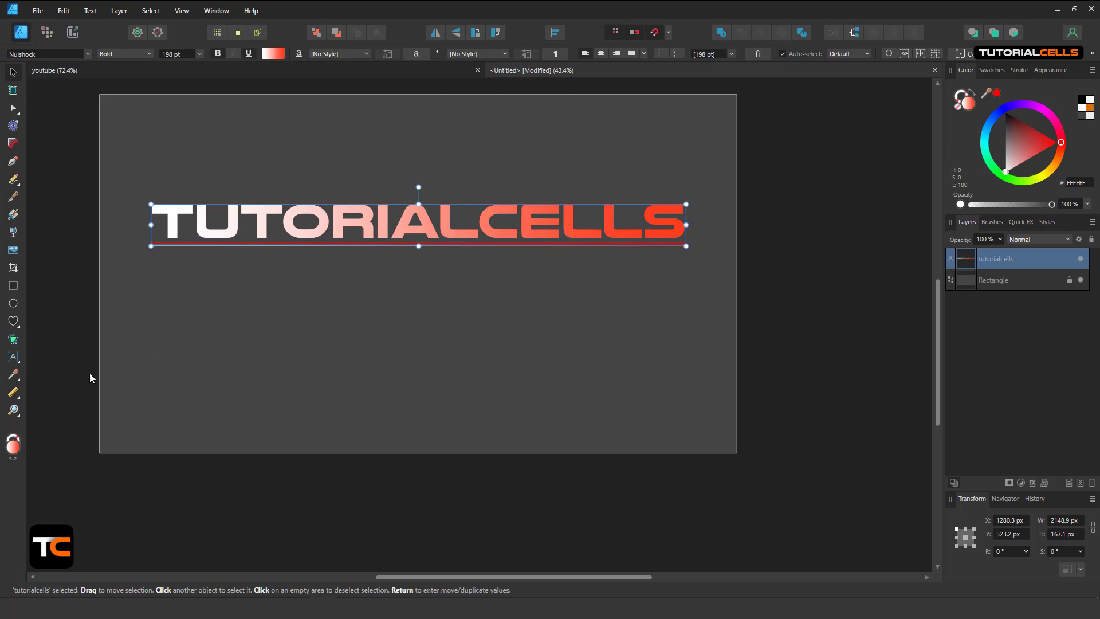
click(14, 358)
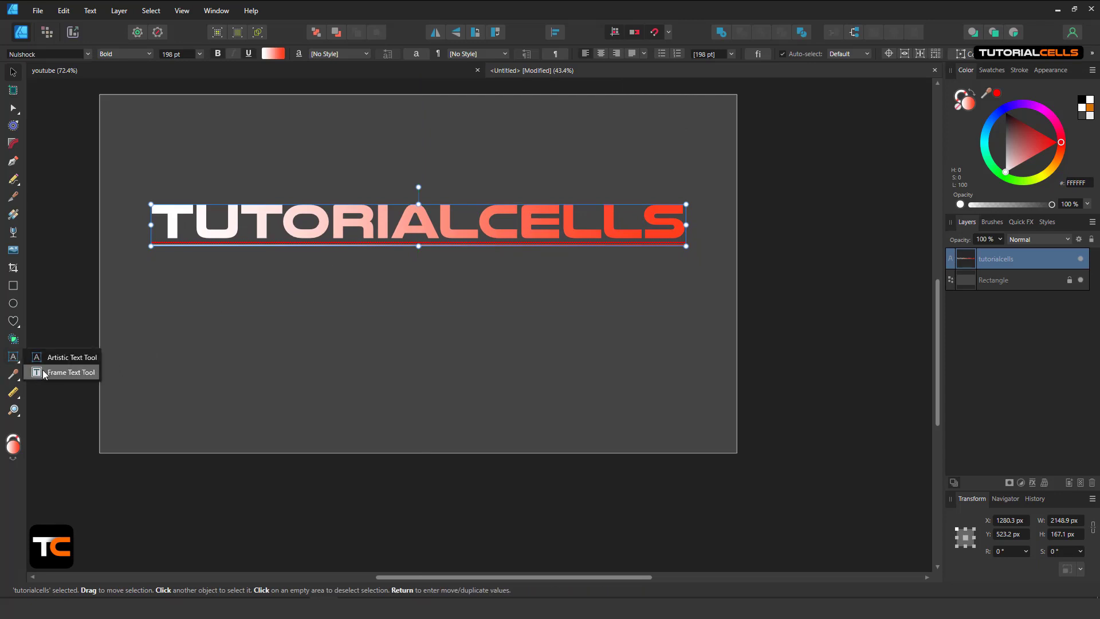
click(645, 86)
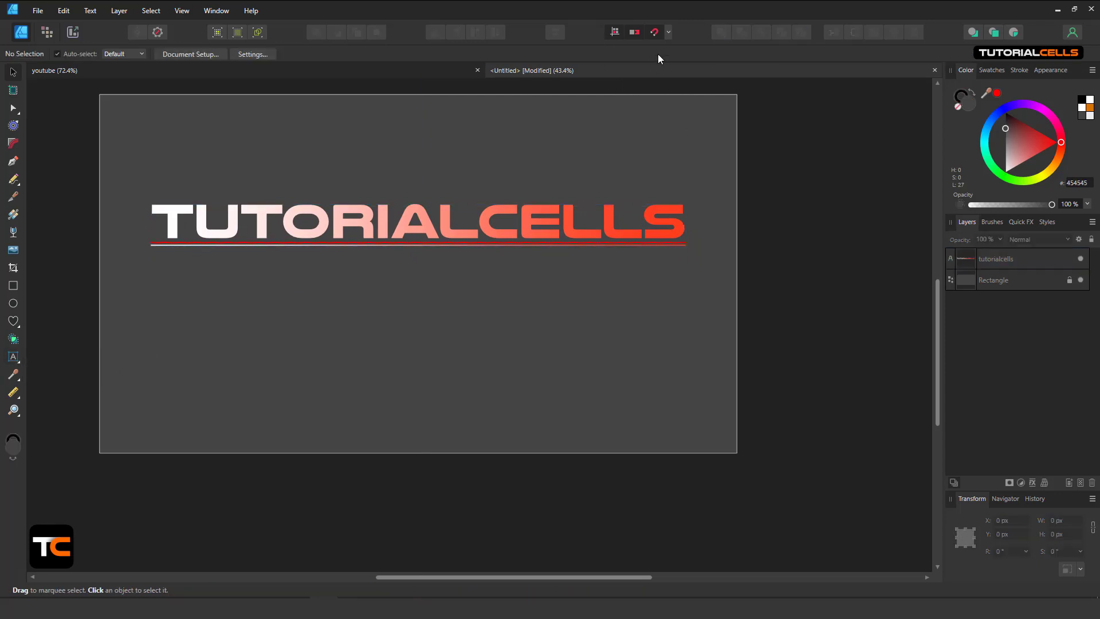
Examine the typography options of the selected text, including ligatures, figure position and capitals
click(574, 209)
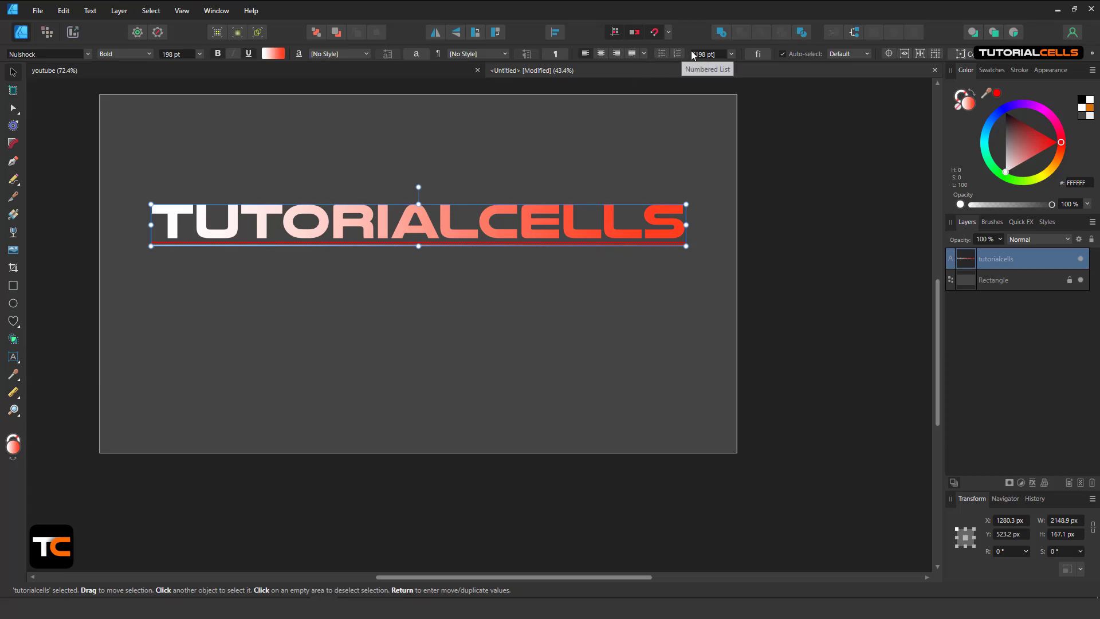
click(757, 54)
drag(568, 150, 813, 123)
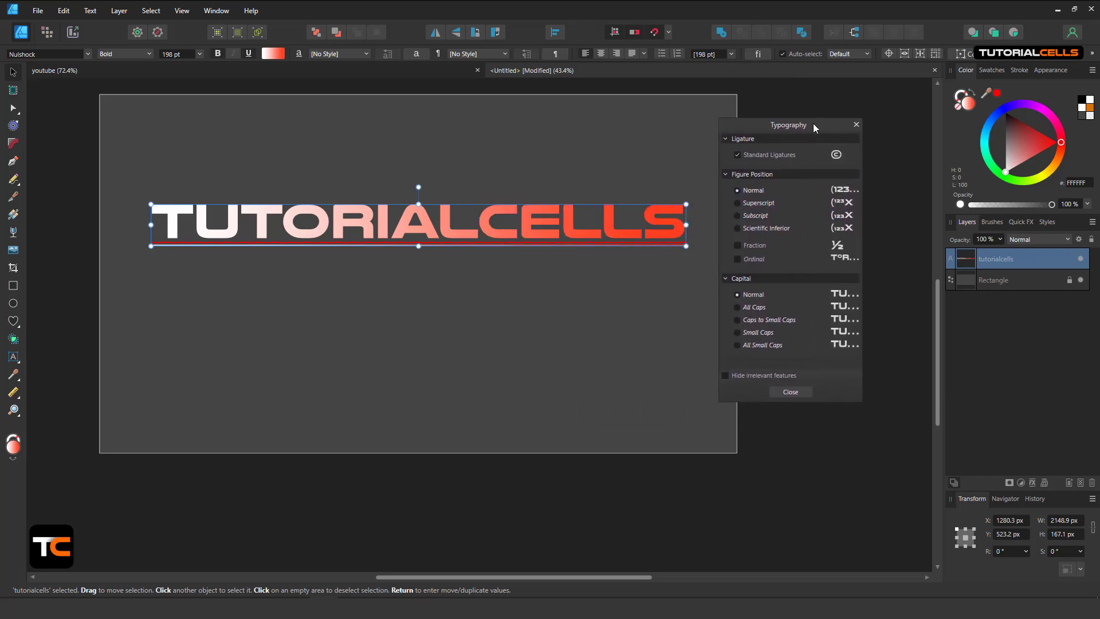
click(854, 125)
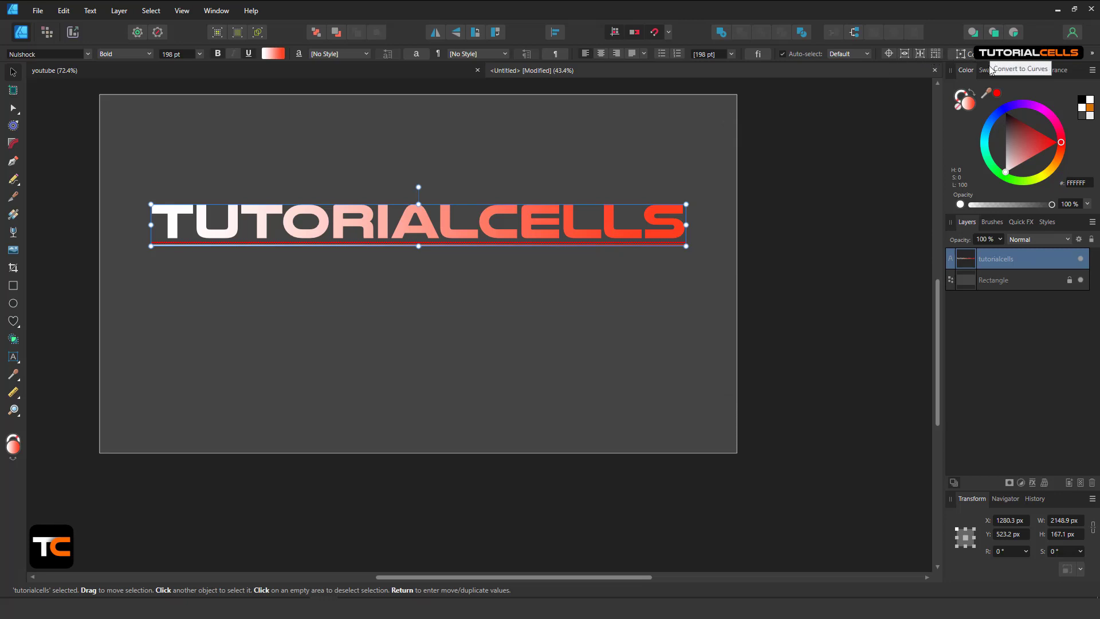
Try overwriting the whole text with other characters, and undo the replacement
triple_click(422, 227)
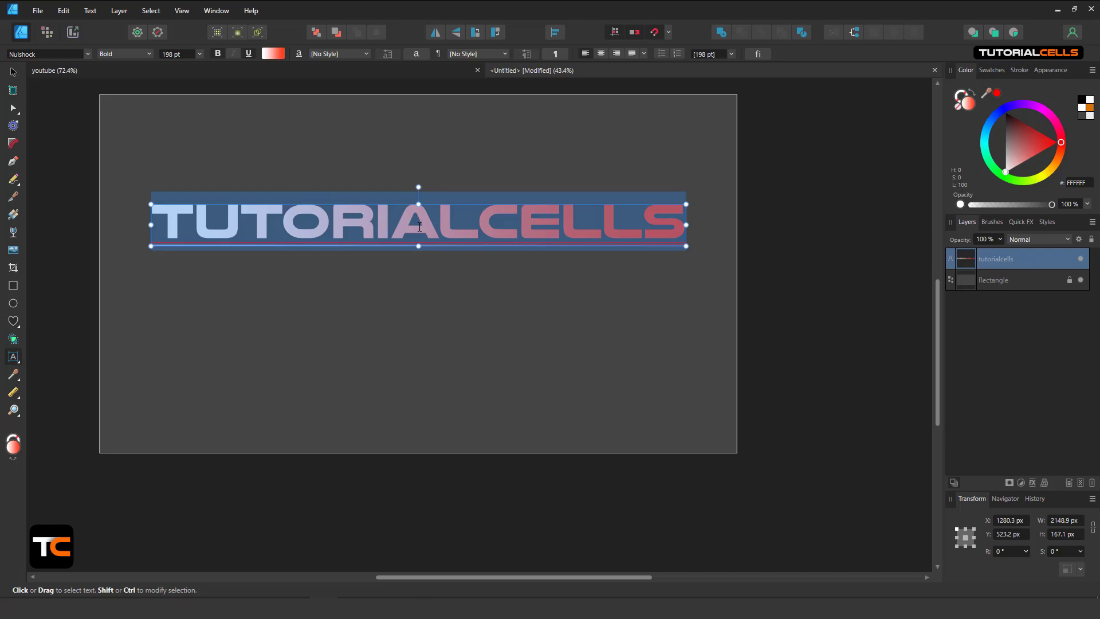
text(F,GNM, -)
key(ctrl+z)
click(13, 72)
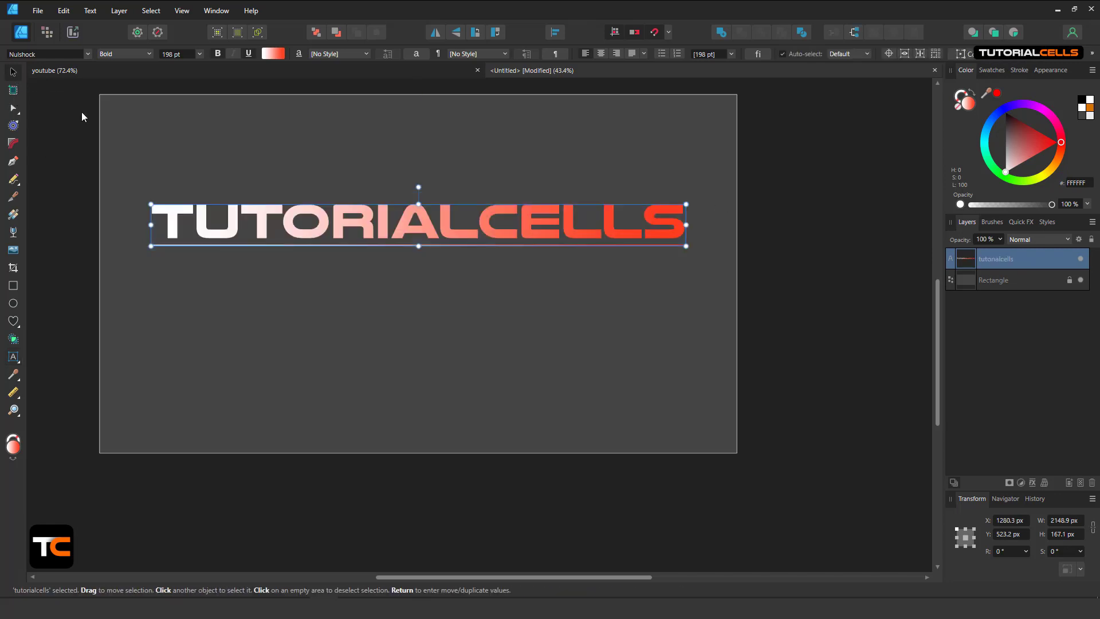
Try out the transform origin, selection display and alignment handle options while moving the text to about X 1280 px and Y 436 px
click(889, 54)
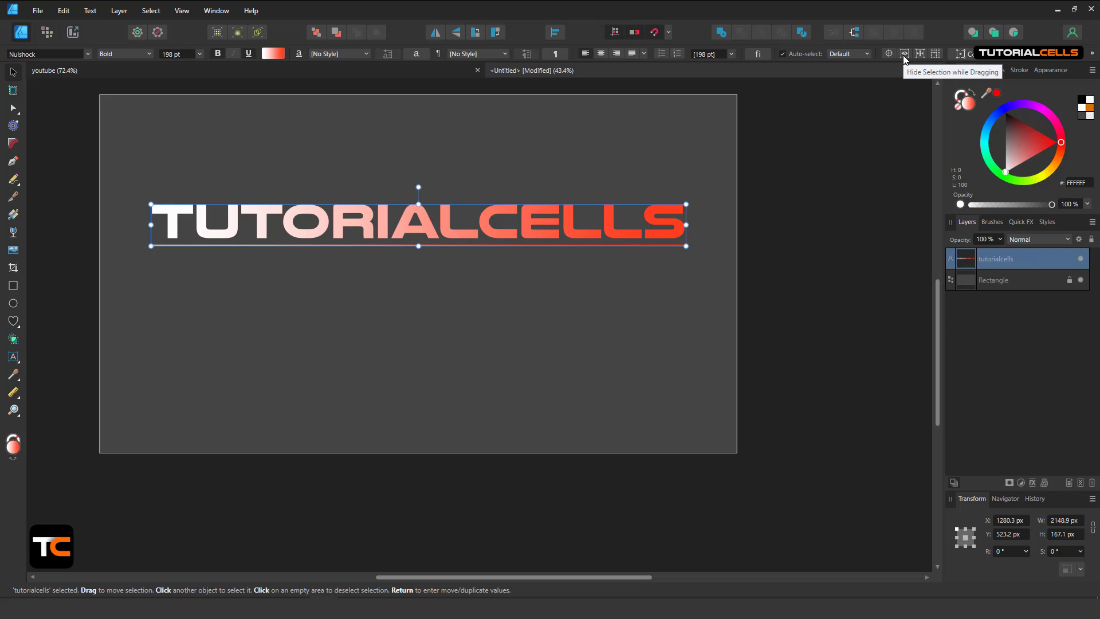
mouse_move(619, 232)
mouse_down()
mouse_move(641, 195)
mouse_move(631, 237)
mouse_up()
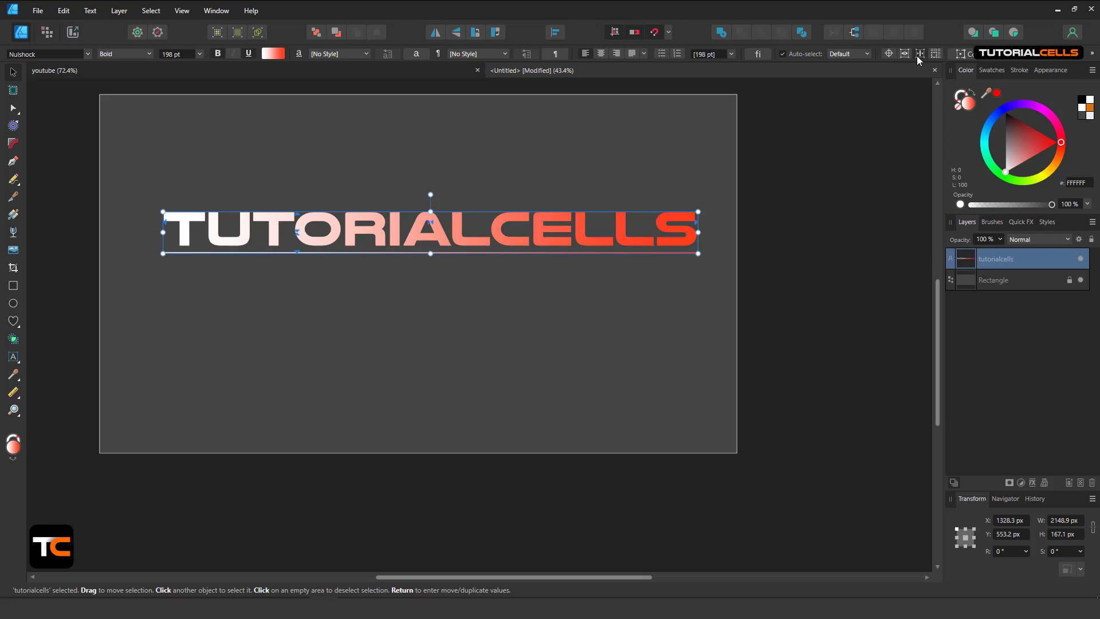
mouse_move(437, 228)
mouse_down()
mouse_move(467, 229)
mouse_move(448, 230)
mouse_up()
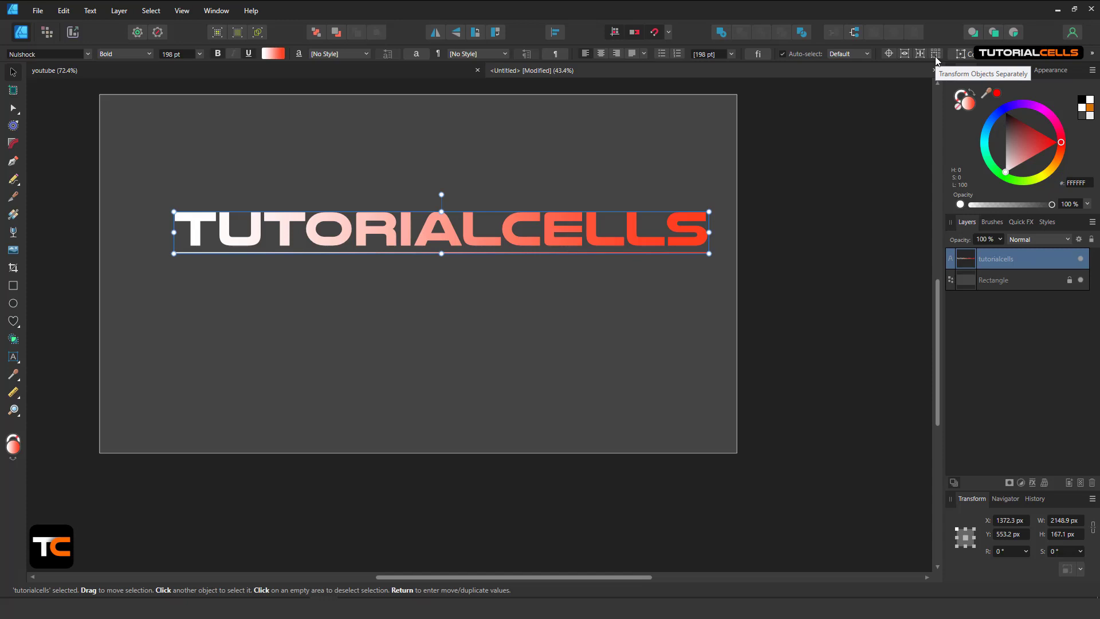
drag(526, 215, 503, 187)
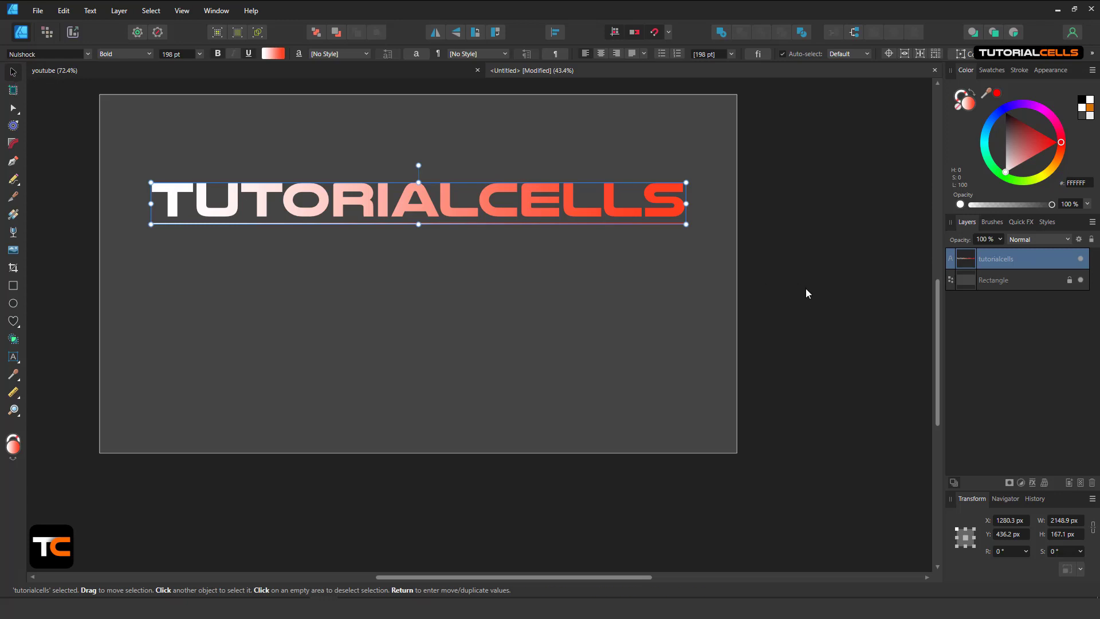
Convert the text to curves and expand the resulting group to examine the separate letter curves
key(ctrl+Return)
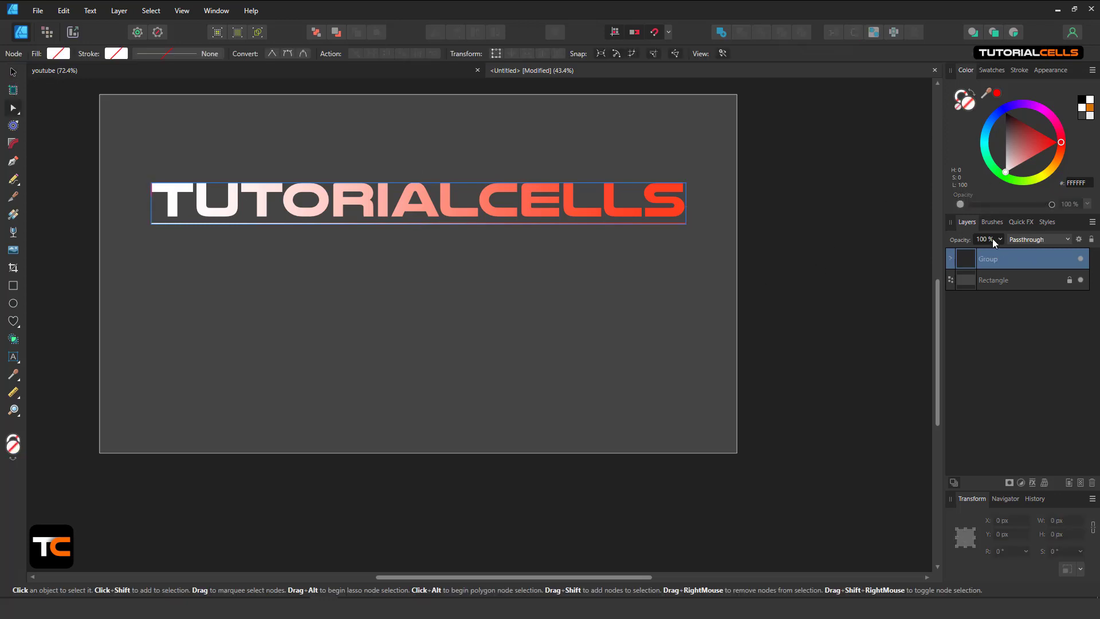
click(953, 259)
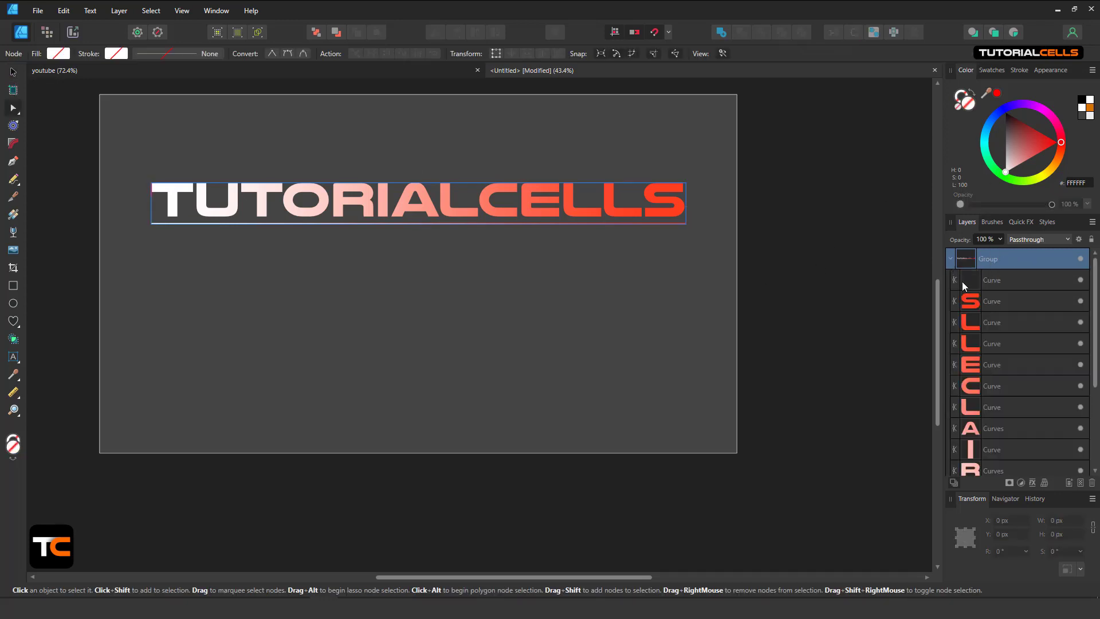
scroll(979, 303, down, 3)
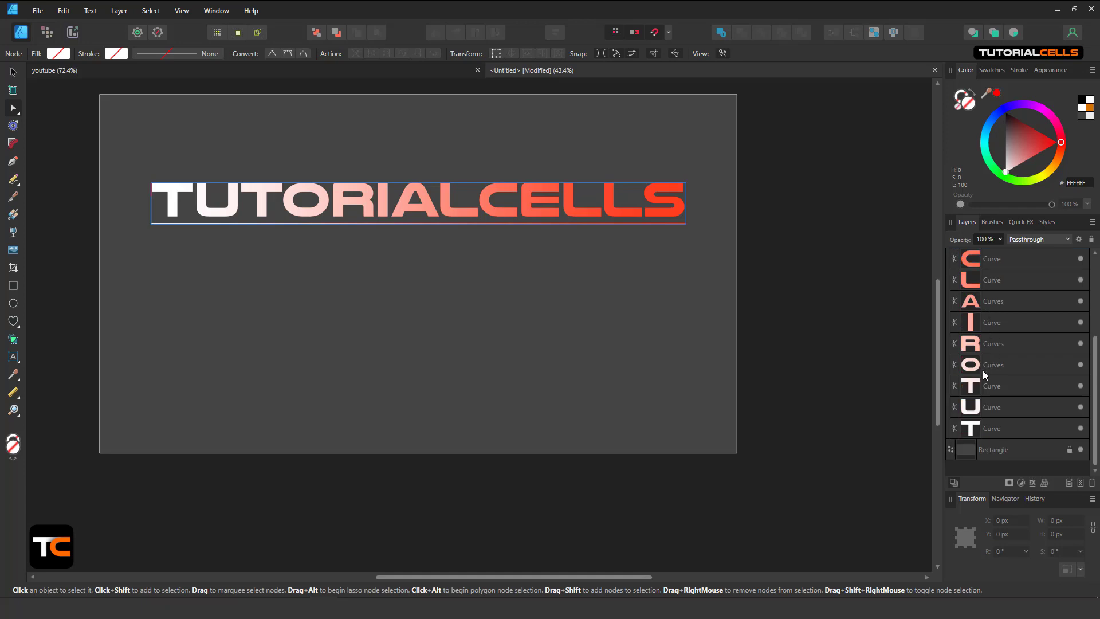
scroll(985, 367, up, 3)
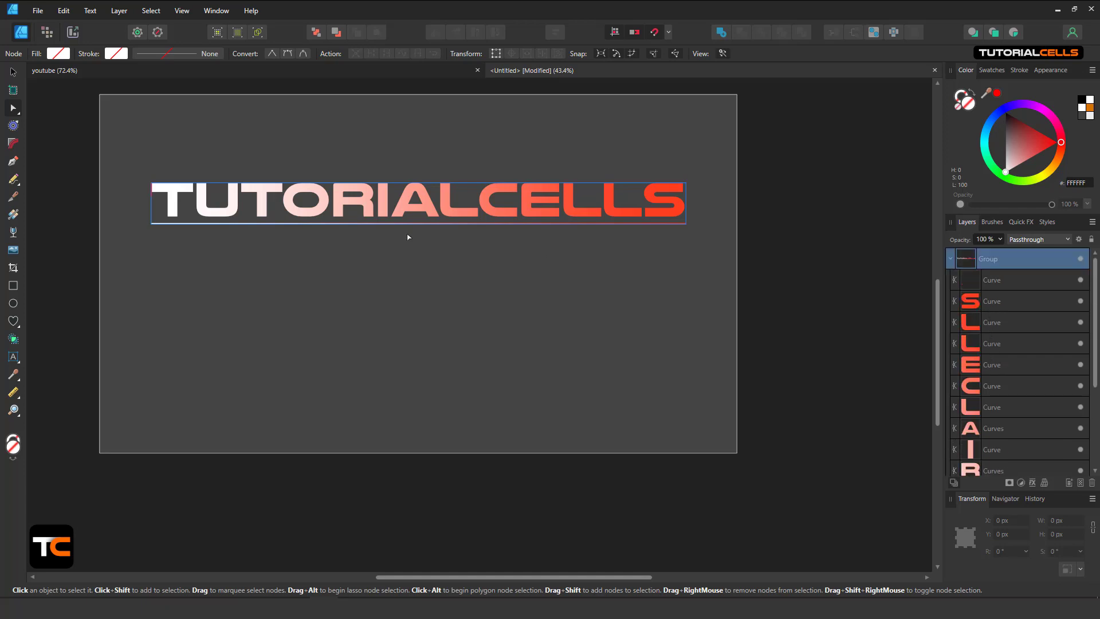
Select the second T's curve and nudge the two end nodes on the right of its crossbar to the left
click(324, 219)
scroll(293, 207, up, 3)
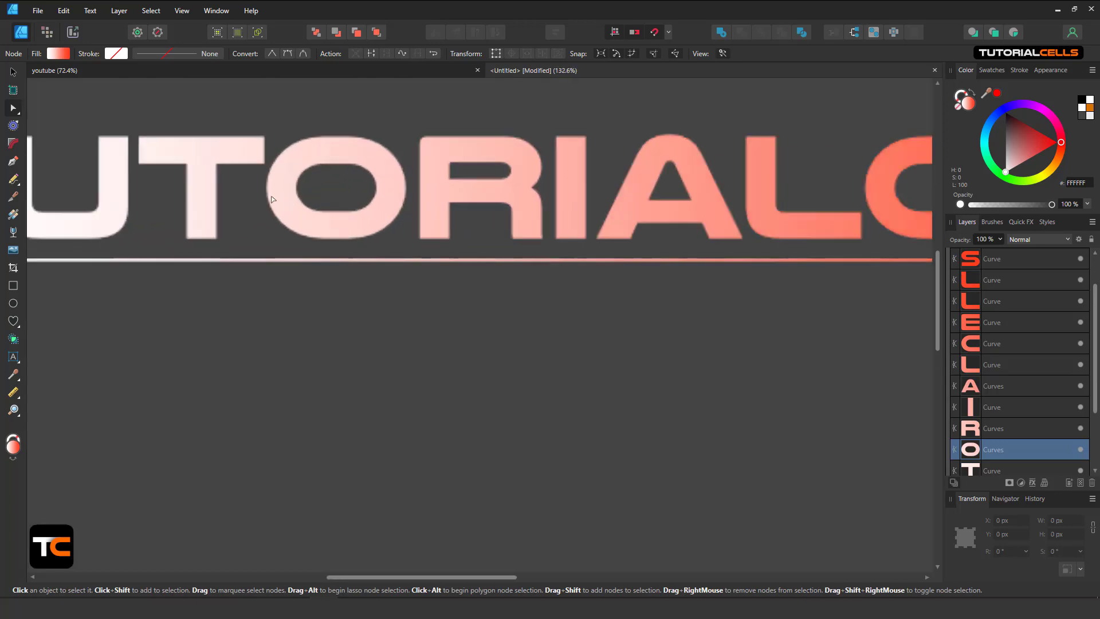
click(224, 156)
scroll(227, 153, up, 1)
drag(252, 119, 285, 180)
key(Left)
key(Left)
key(Left)
key(Left)
key(Left)
key(Left)
key(Left)
key(Left)
key(Left)
key(Left)
key(Left)
key(Left)
key(Left)
key(Left)
key(Left)
key(Left)
key(Left)
key(Left)
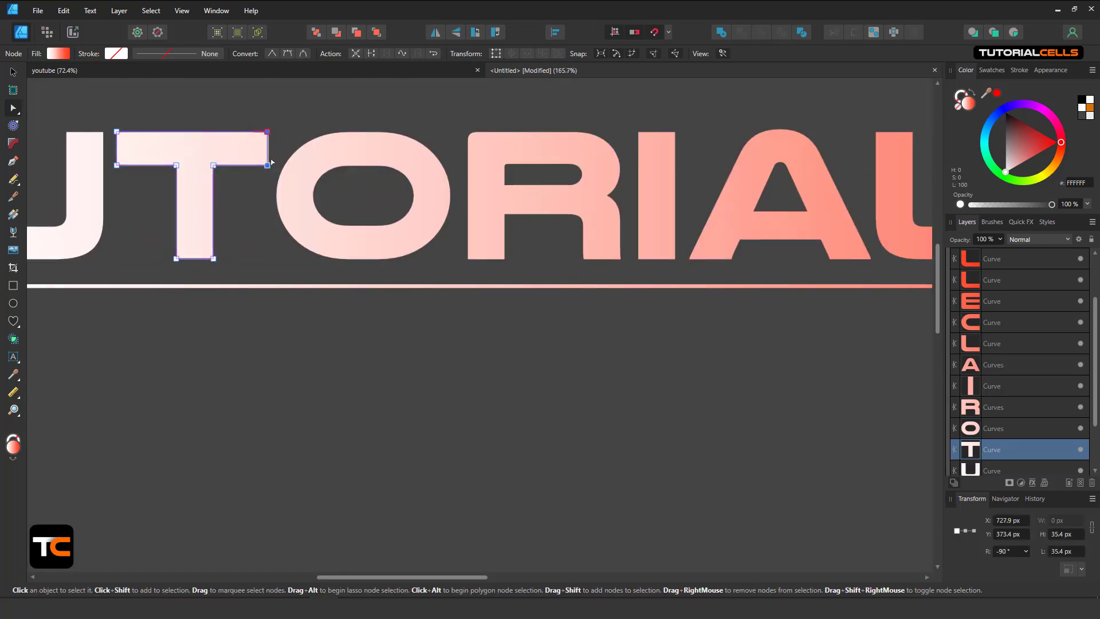
Undo the node edits on the second T and the conversion of the text to curves
key(ctrl+z)
key(ctrl+z)
key(ctrl+z)
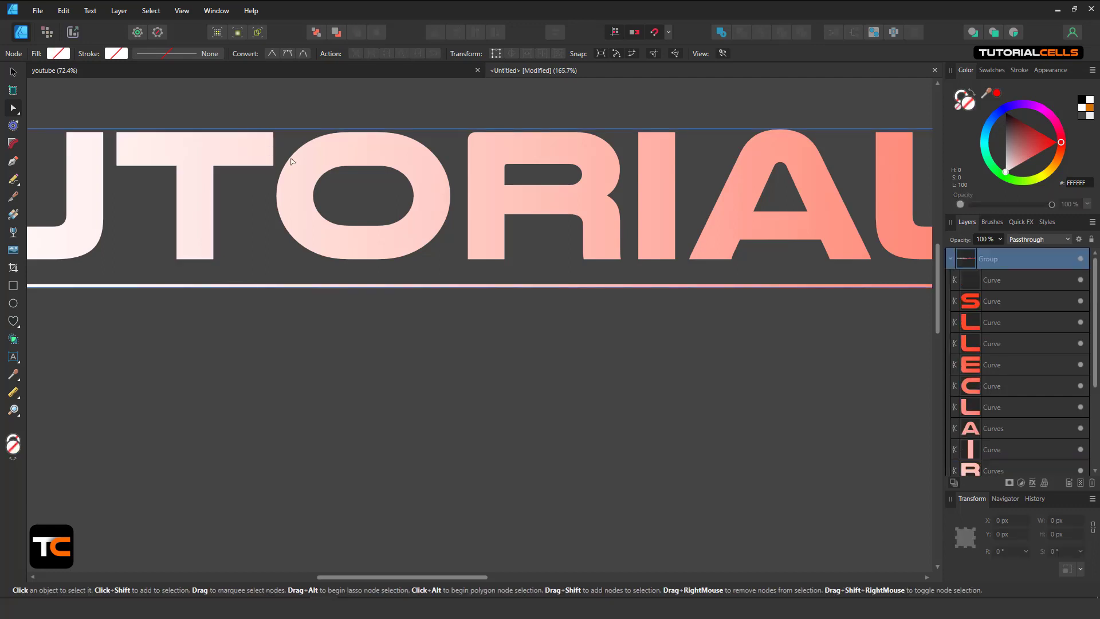
scroll(351, 232, down, 5)
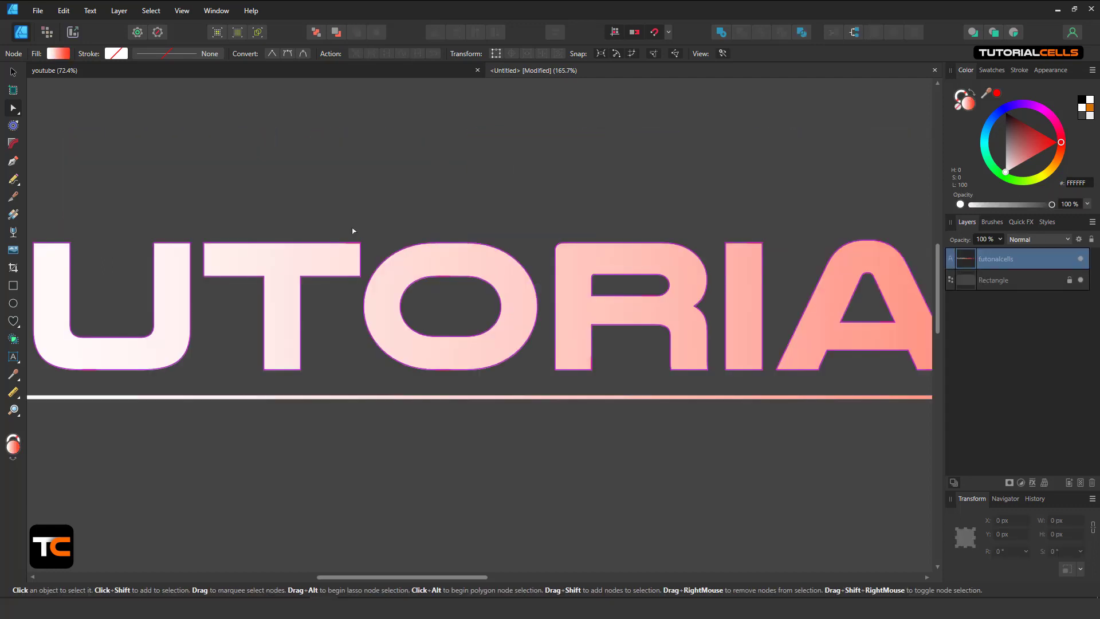
Move the text up to about X 1280 px and Y 349 px
drag(486, 249, 441, 232)
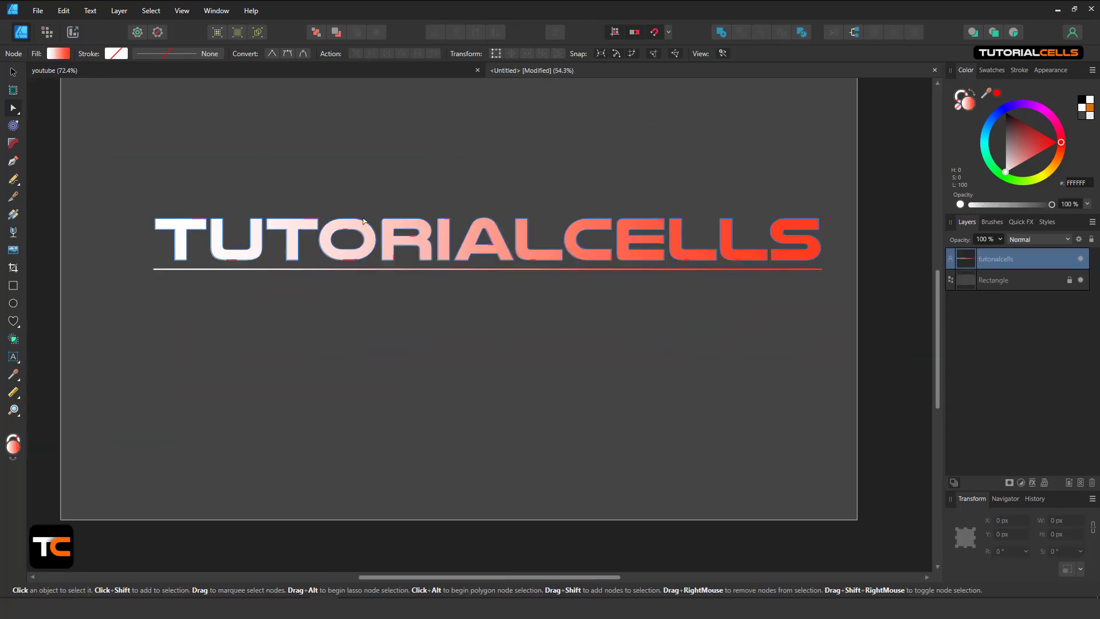
click(14, 73)
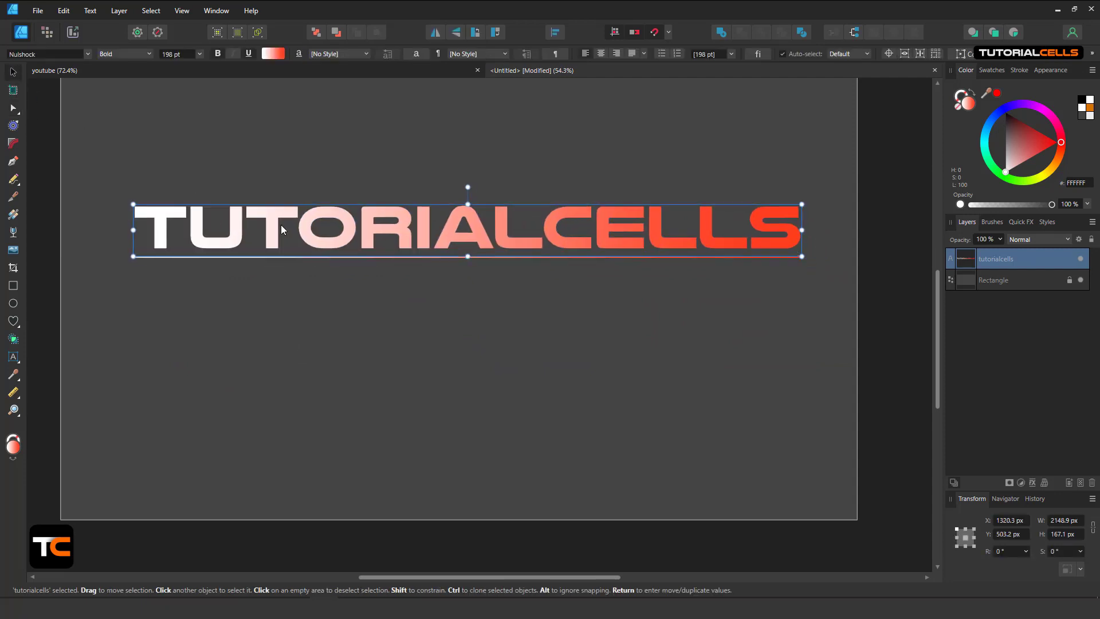
drag(287, 246, 321, 183)
Select only the letter O in the text and enlarge its font size to 243 pt
double_click(290, 179)
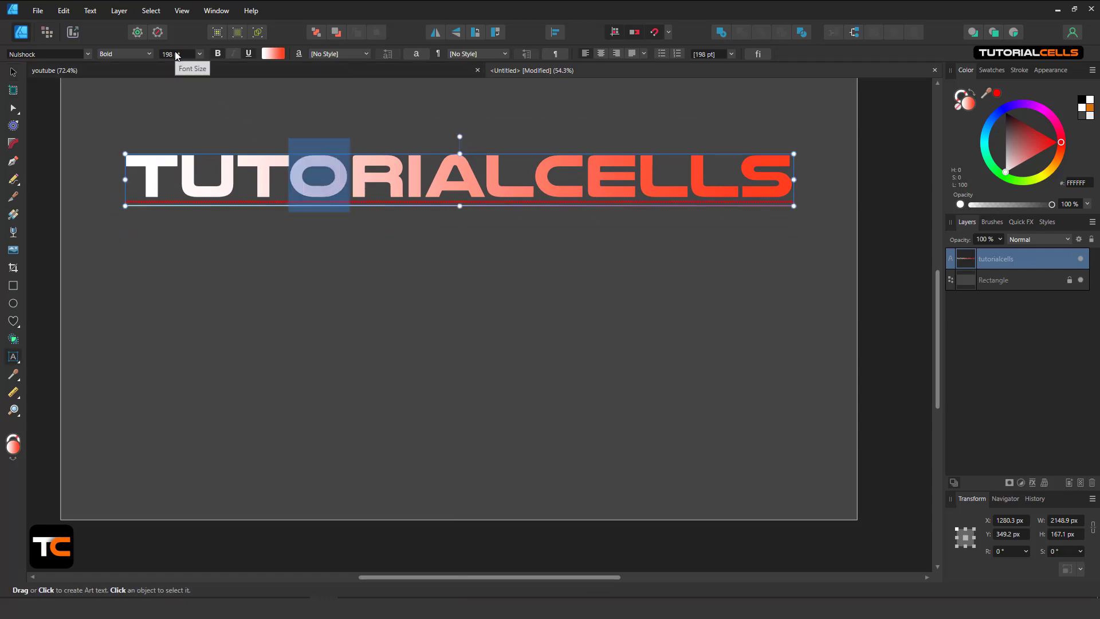
scroll(176, 55, up, 1)
scroll(177, 55, up, 3)
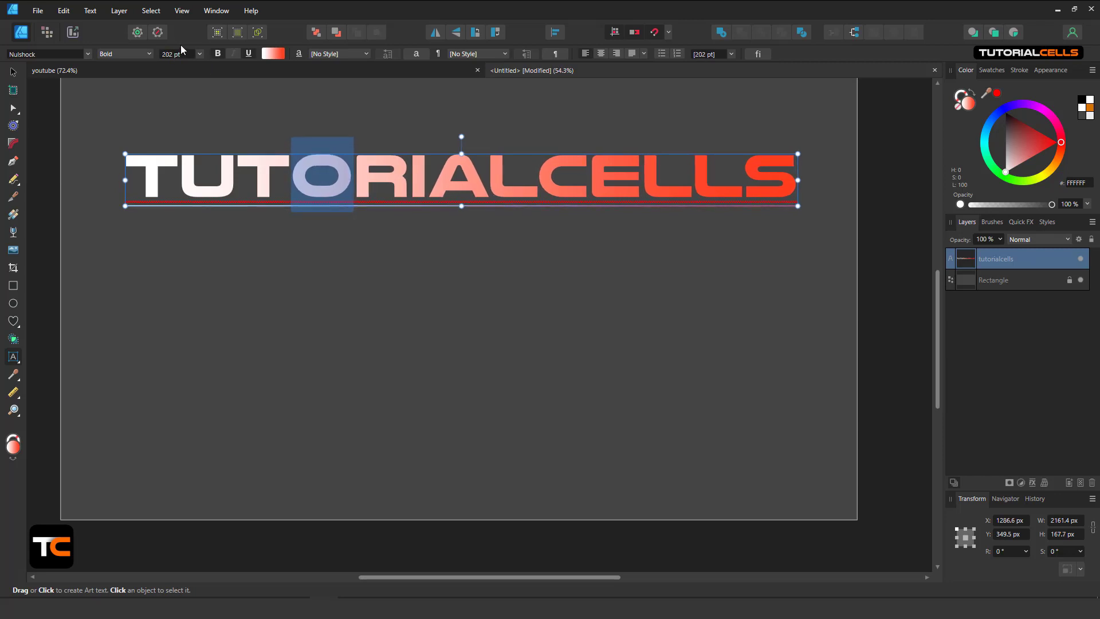
scroll(172, 55, up, 6)
click(199, 54)
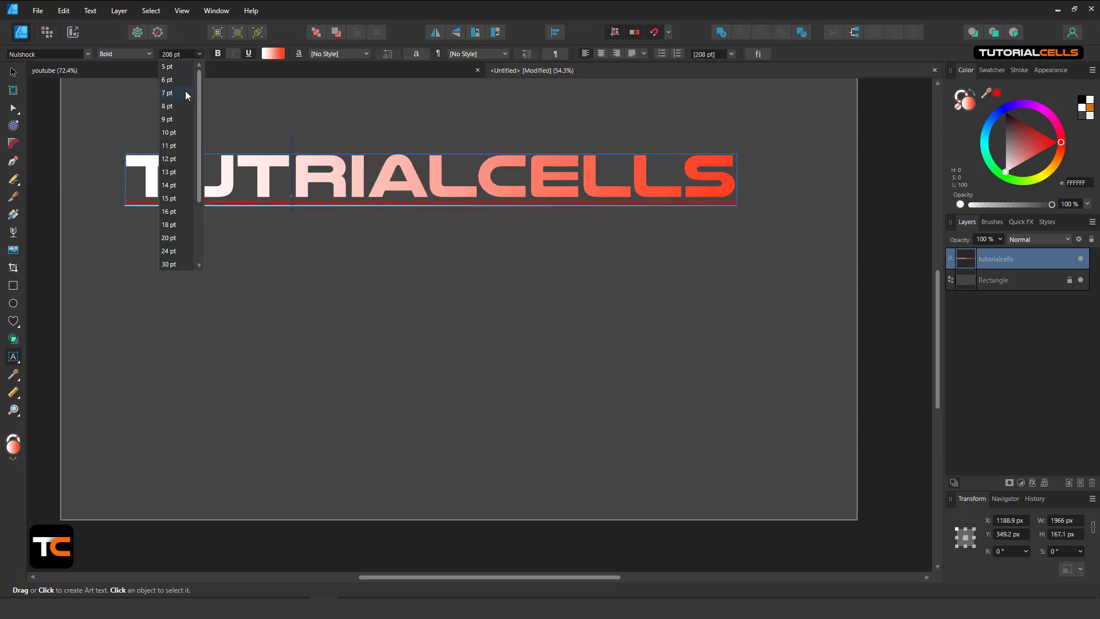
click(187, 55)
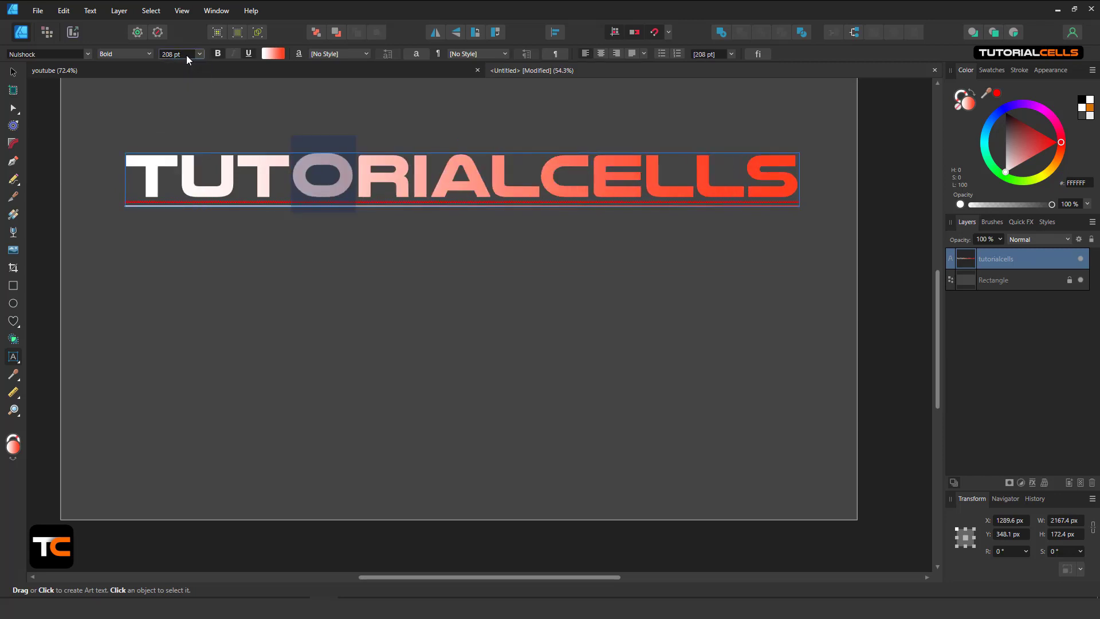
scroll(184, 54, up, 20)
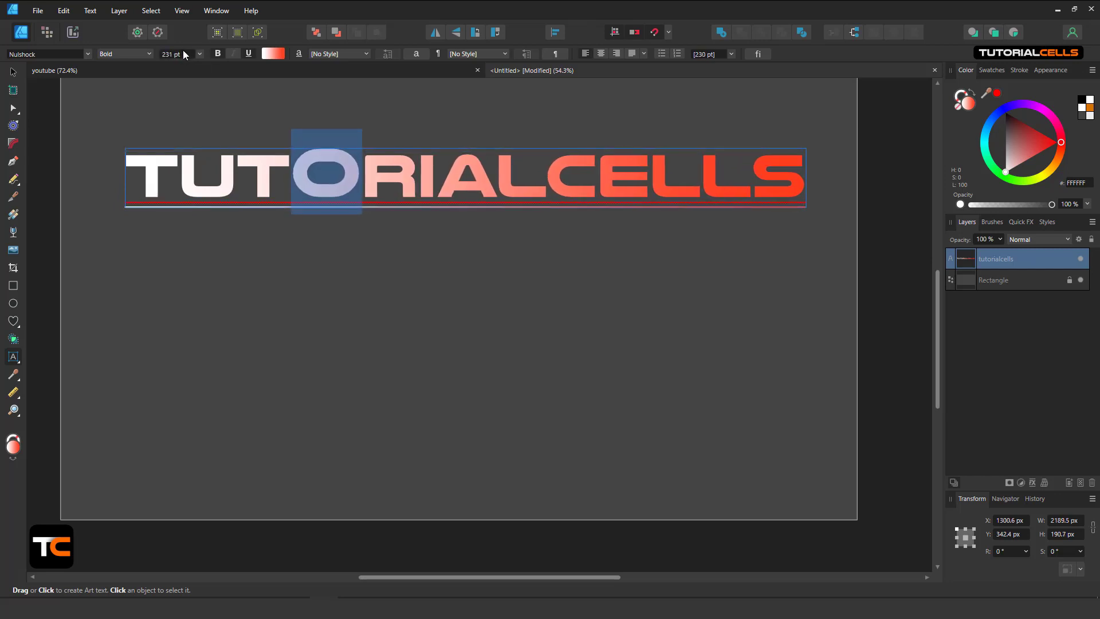
scroll(183, 50, up, 12)
Fill the letter O with solid green (RGB 0, 131, 30) and deselect the text
click(273, 54)
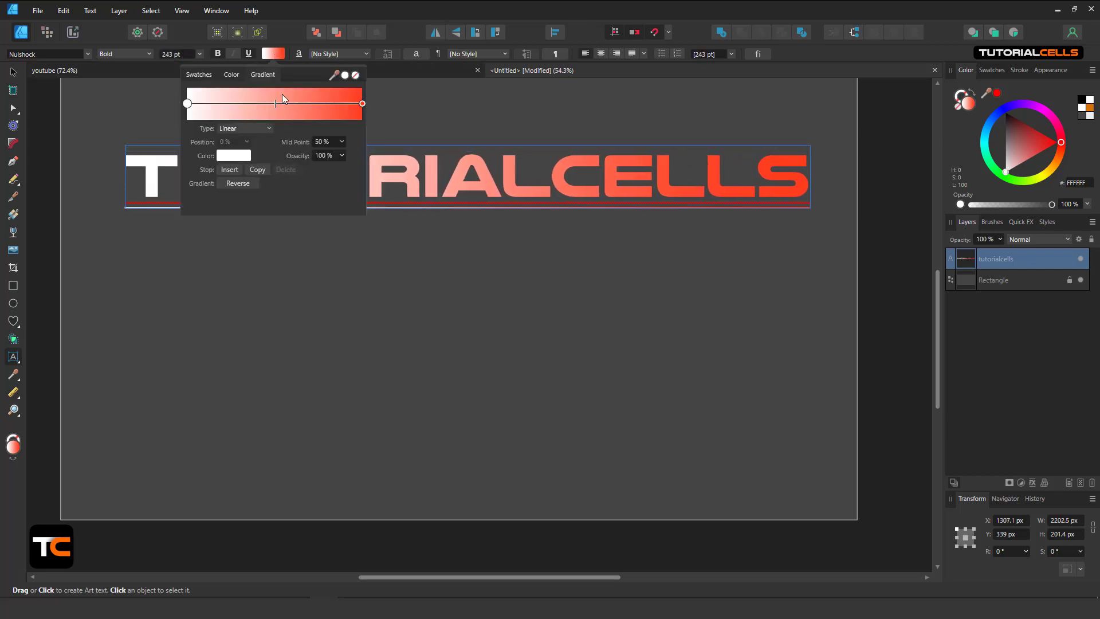
click(231, 76)
click(253, 178)
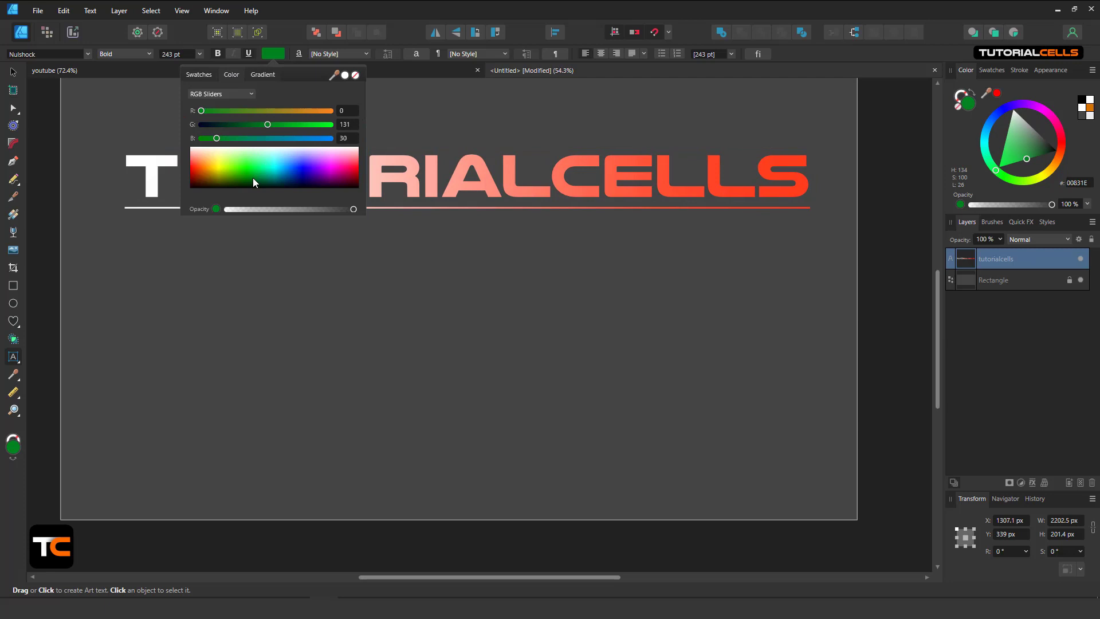
click(305, 307)
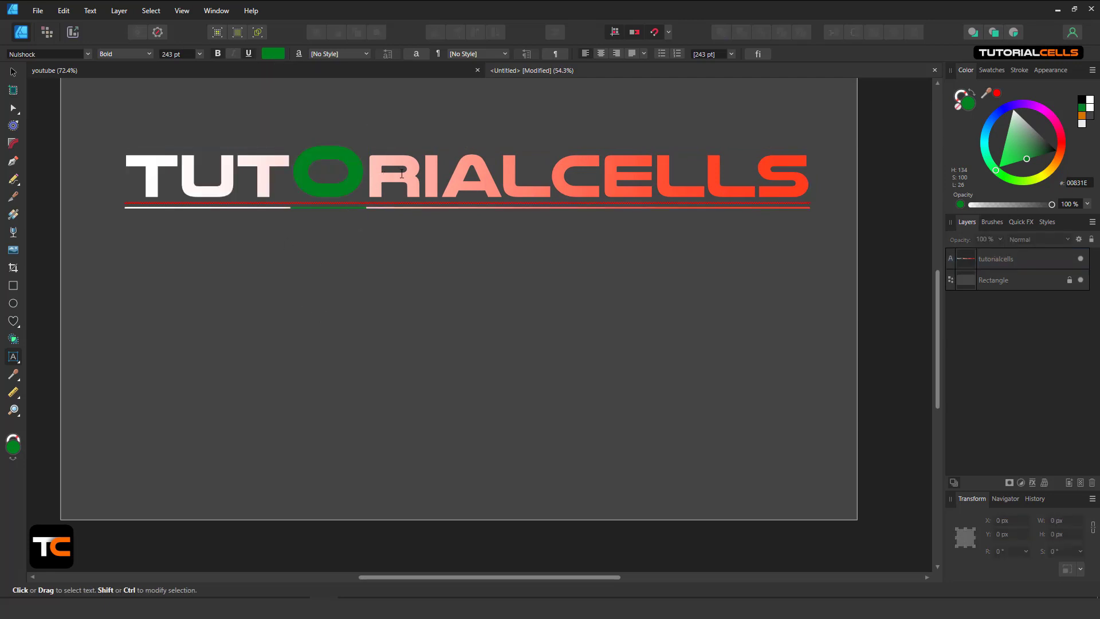
Change the font of the letter A to News706 BT, and select the letter E
drag(449, 174, 499, 177)
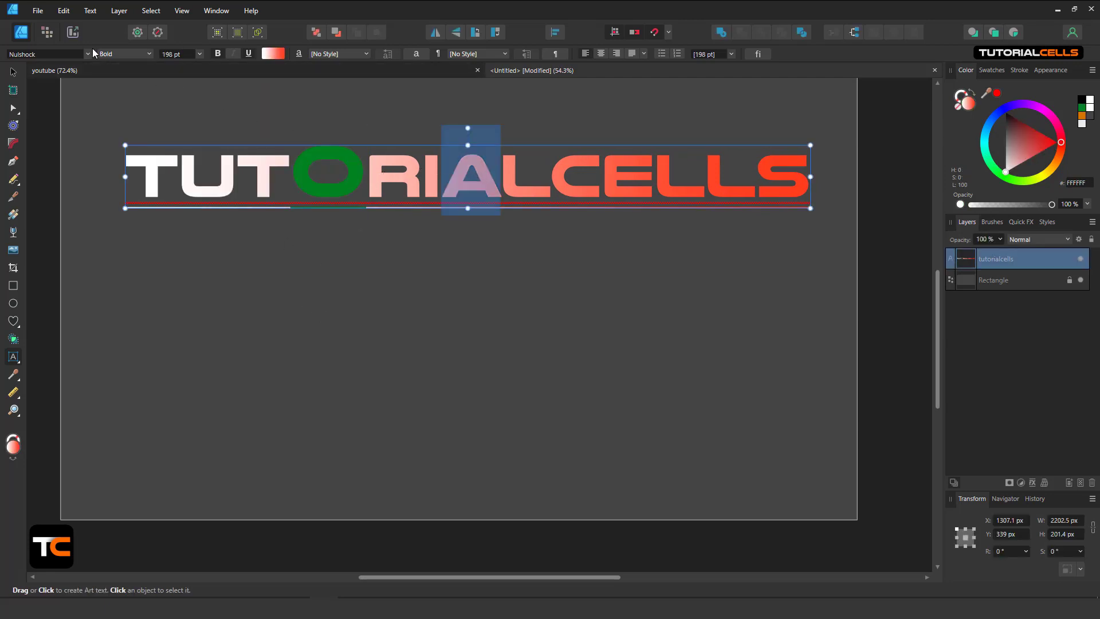
click(91, 52)
click(110, 135)
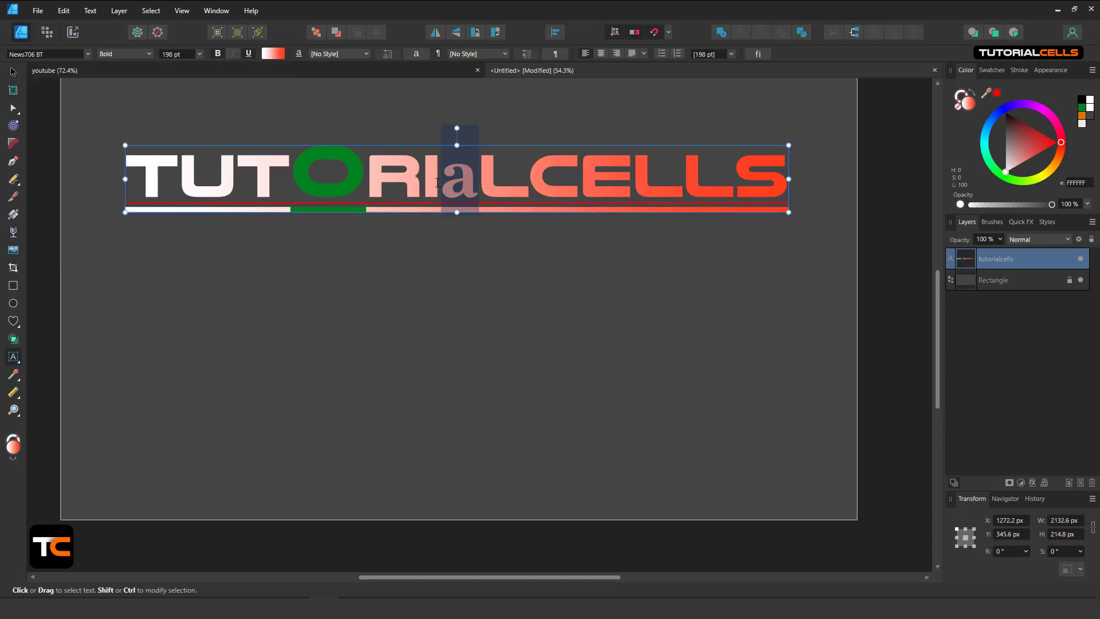
drag(376, 175, 622, 202)
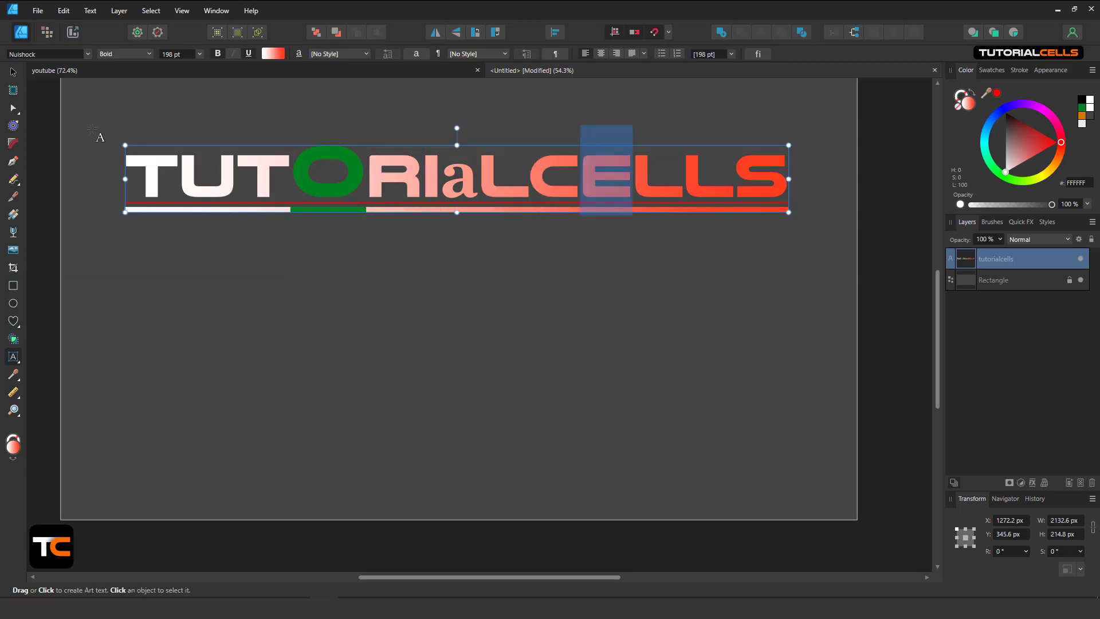
Undo the letter A's font change, the letter O's green fill and its last font size increases
key(ctrl+z)
key(ctrl+z)
key(ctrl+z)
key(ctrl+z)
key(ctrl+z)
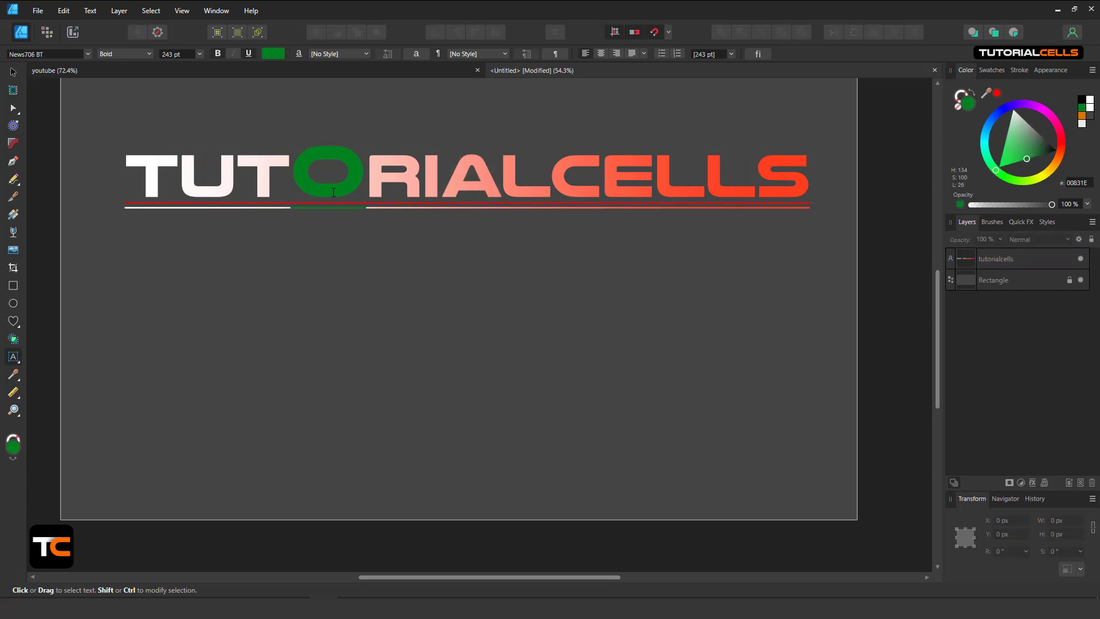
key(ctrl+z)
key(ctrl+z)
key(ctrl+z)
key(ctrl+z)
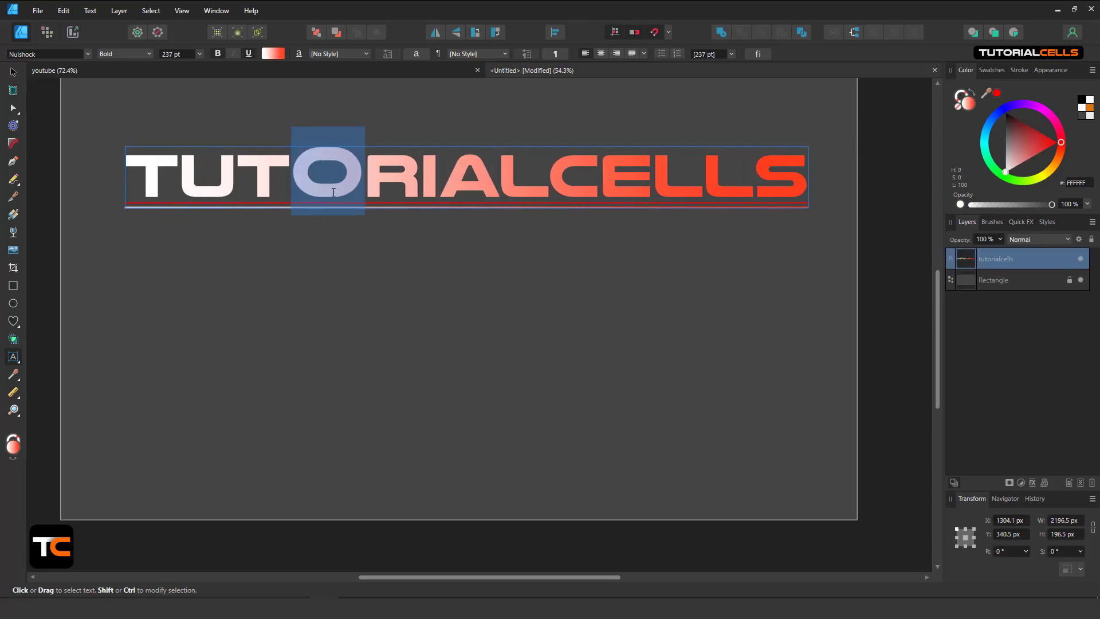
click(9, 70)
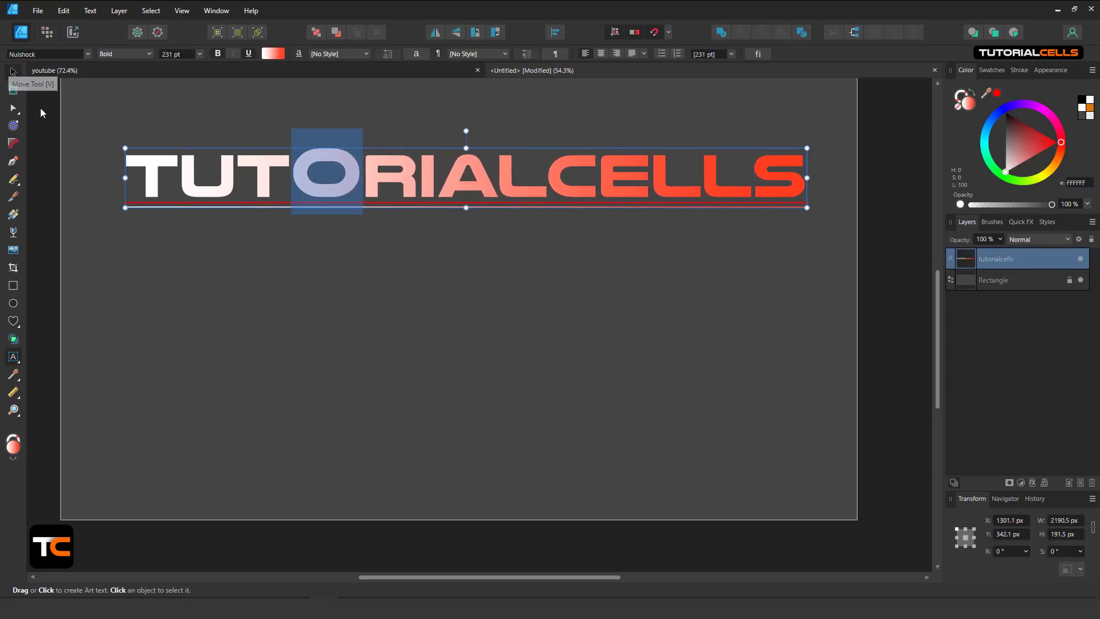
key(ctrl+z)
Move the text up near the top of the page, to about X 1280 px and Y 186 px
scroll(391, 252, down, 3)
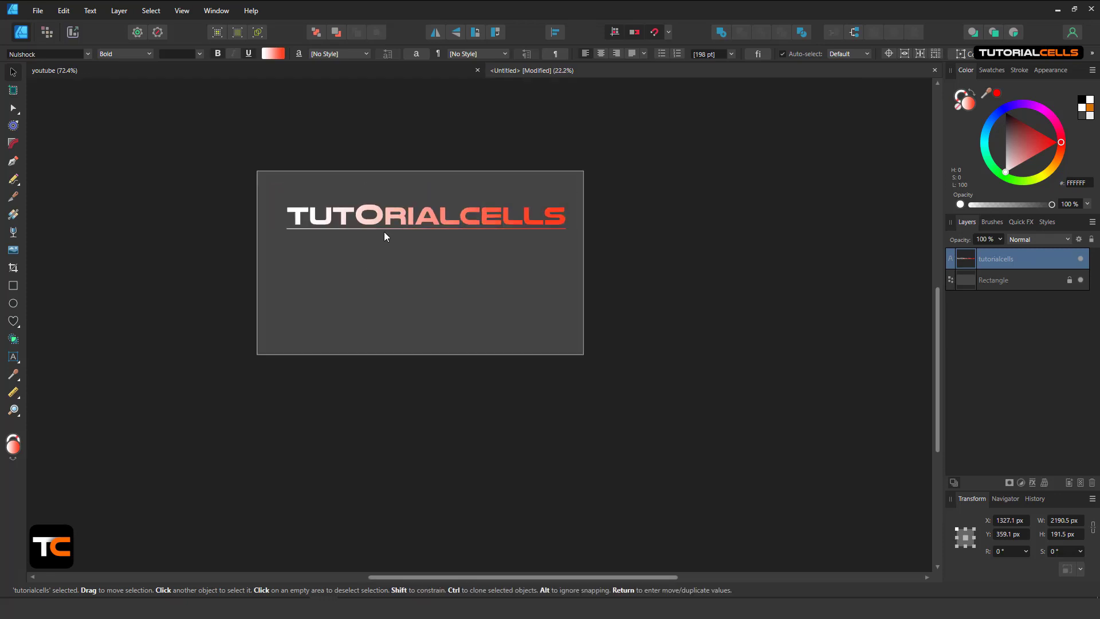
scroll(384, 232, up, 2)
drag(383, 215, 374, 180)
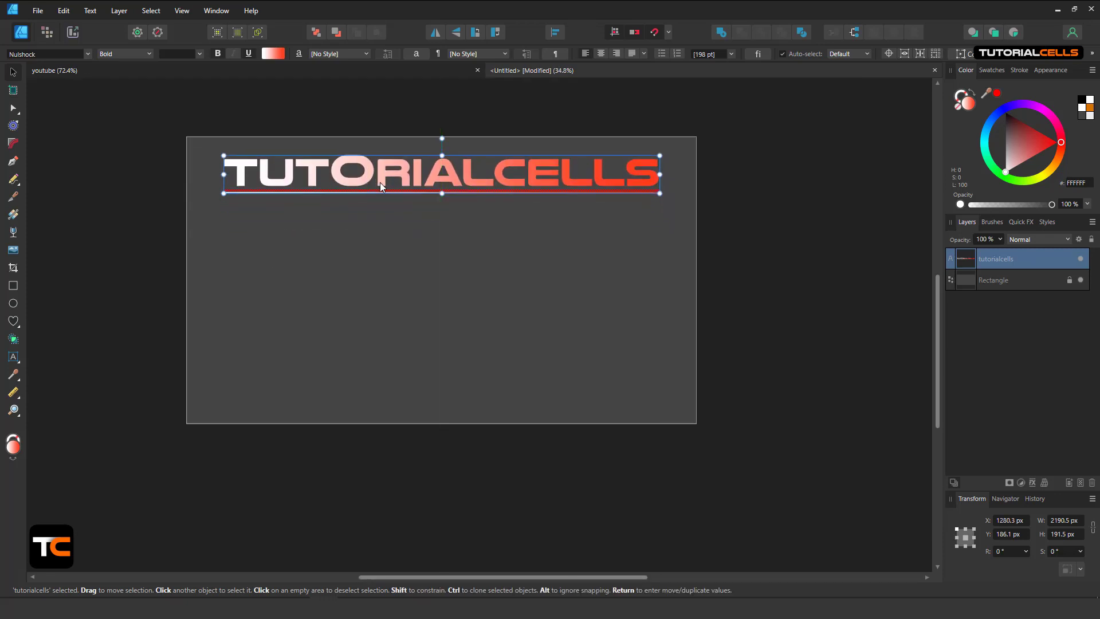
Draw a text frame about 2181 by 918 px below the title with the Frame Text Tool and insert filler text
click(17, 358)
click(50, 373)
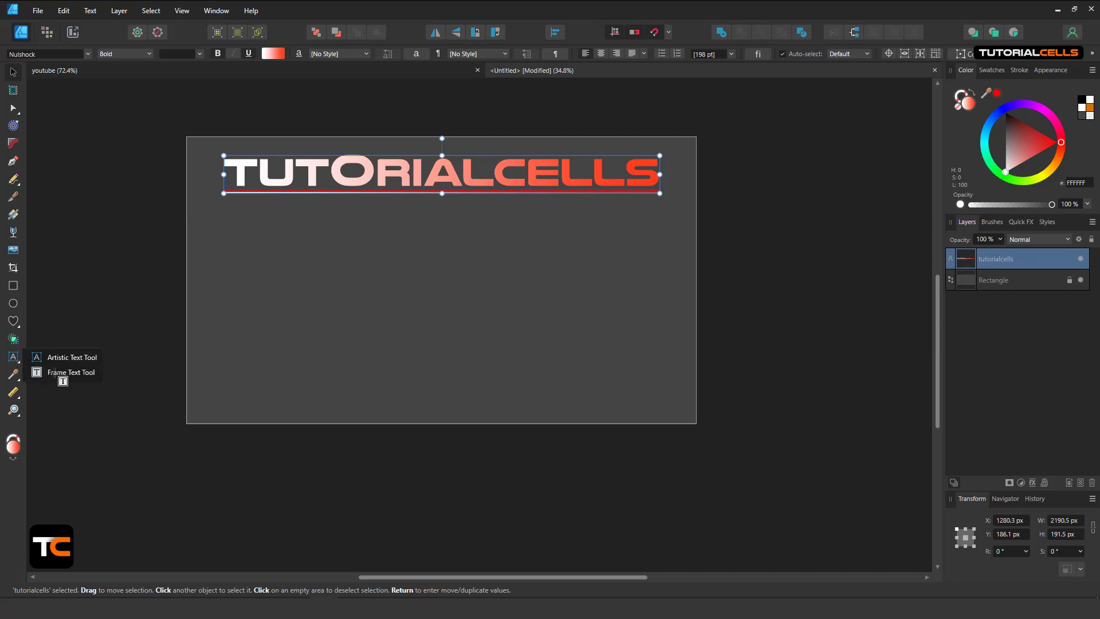
drag(225, 210, 659, 392)
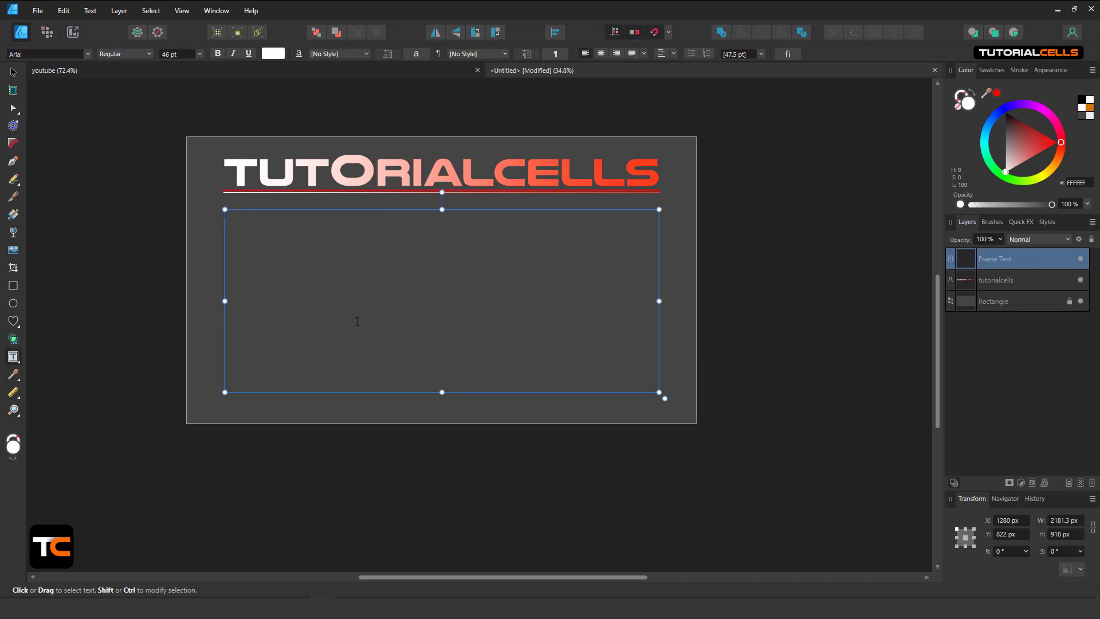
right_click(346, 231)
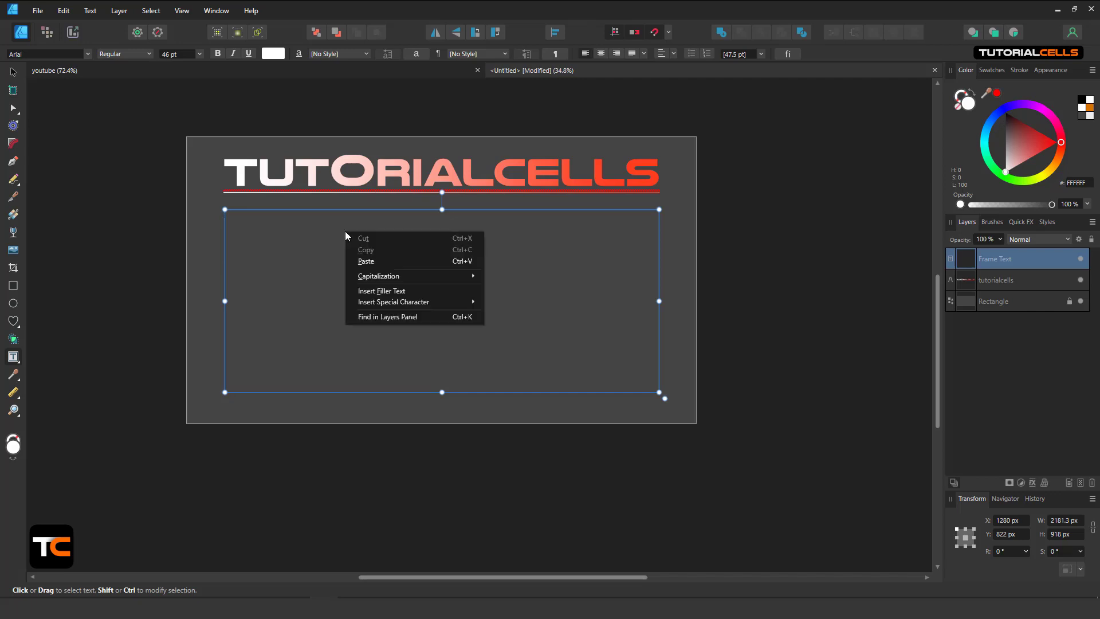
click(371, 291)
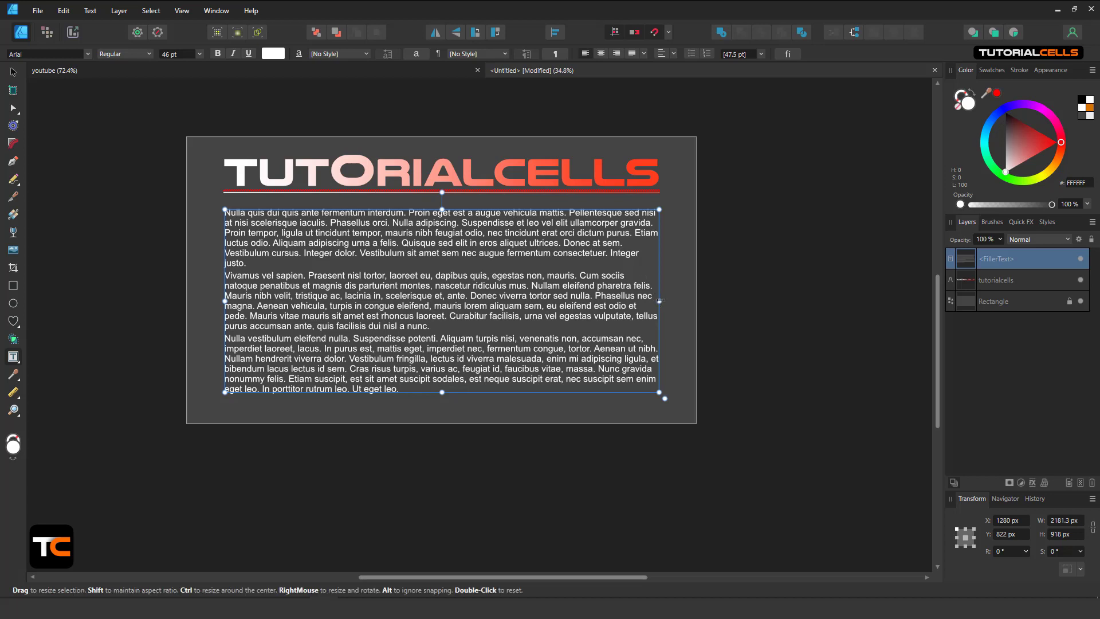
Widen the text frame to about 2216 px and select all of its text
mouse_move(660, 300)
mouse_down()
mouse_move(488, 299)
mouse_move(667, 295)
mouse_up()
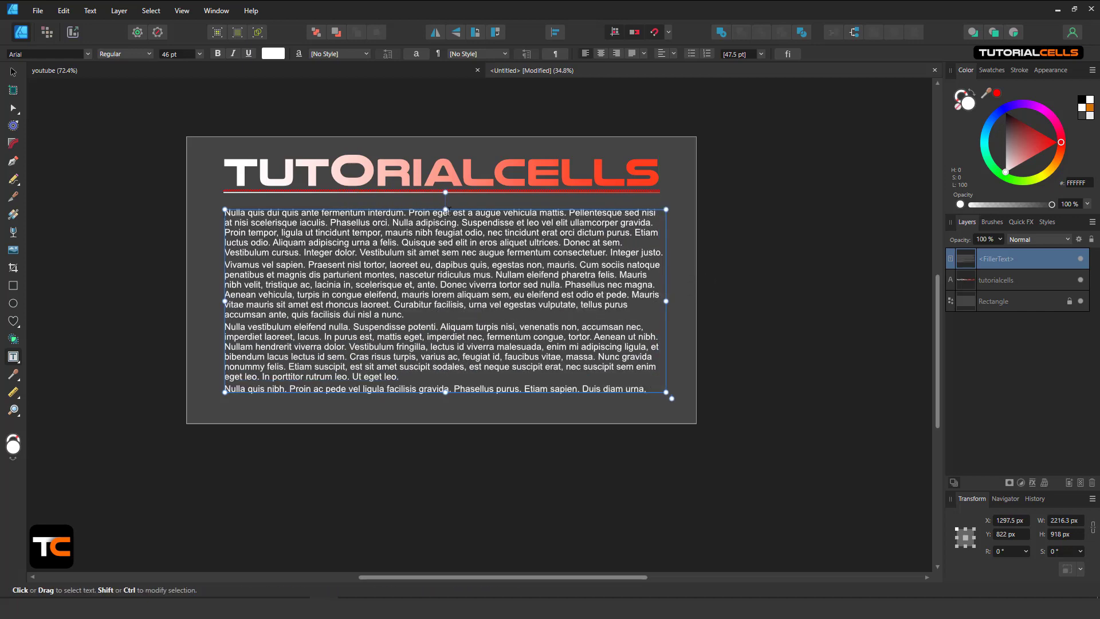
key(ctrl+a)
drag(448, 221, 461, 196)
key(ctrl+z)
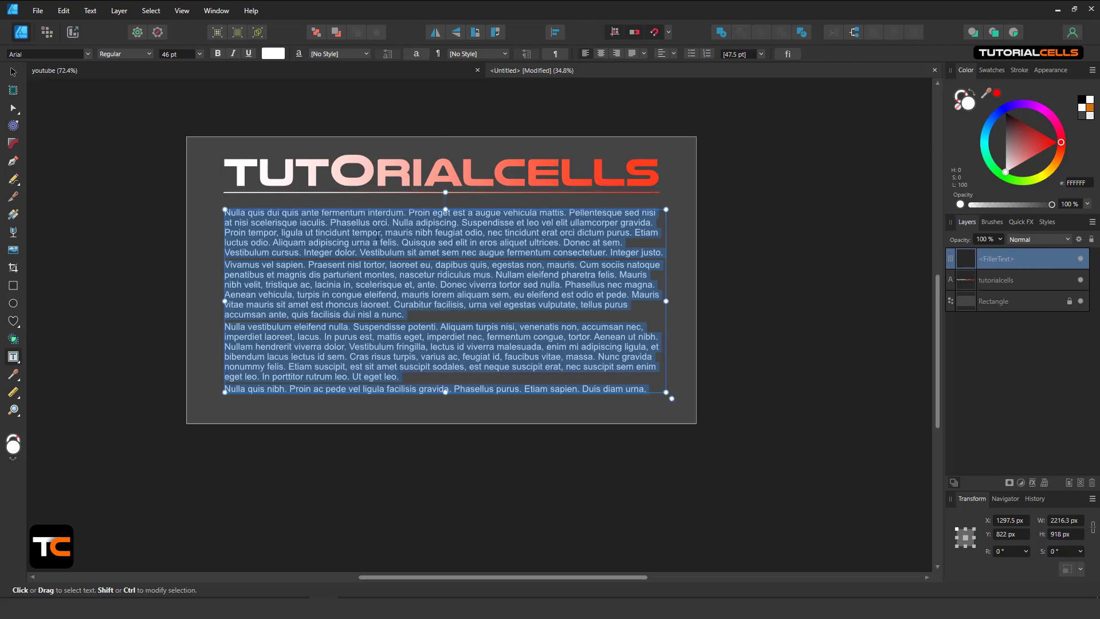
click(396, 219)
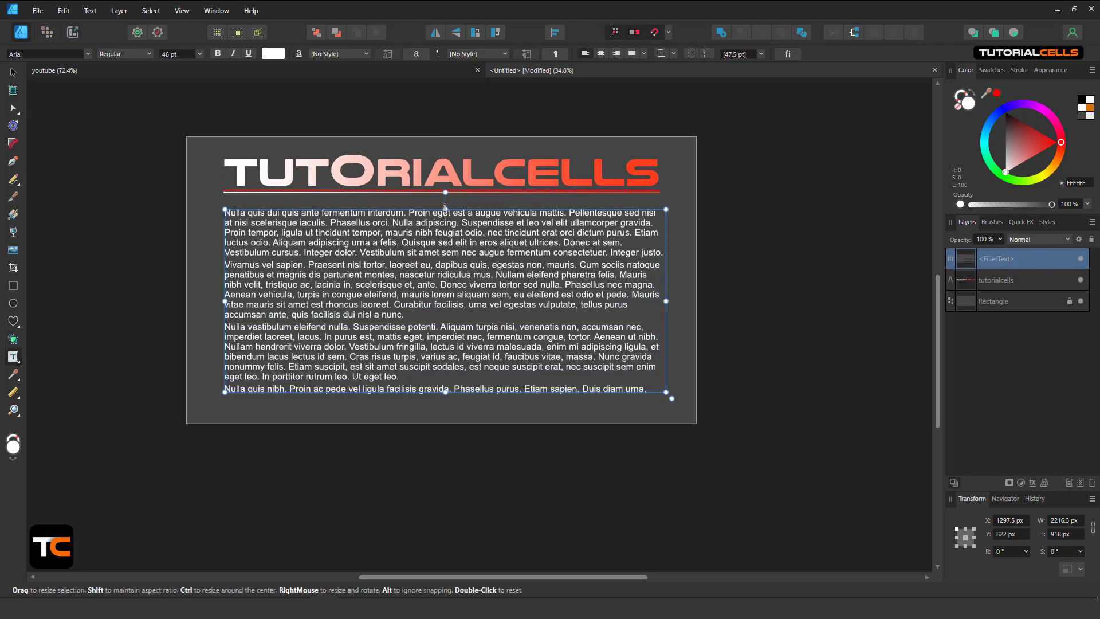
Resize the text frame to about 2225 by 918 px and move it to about X 1302 px and Y 833 px
mouse_move(446, 209)
mouse_down()
mouse_move(445, 233)
mouse_move(460, 213)
mouse_move(480, 218)
mouse_move(455, 212)
mouse_up()
key(ctrl+z)
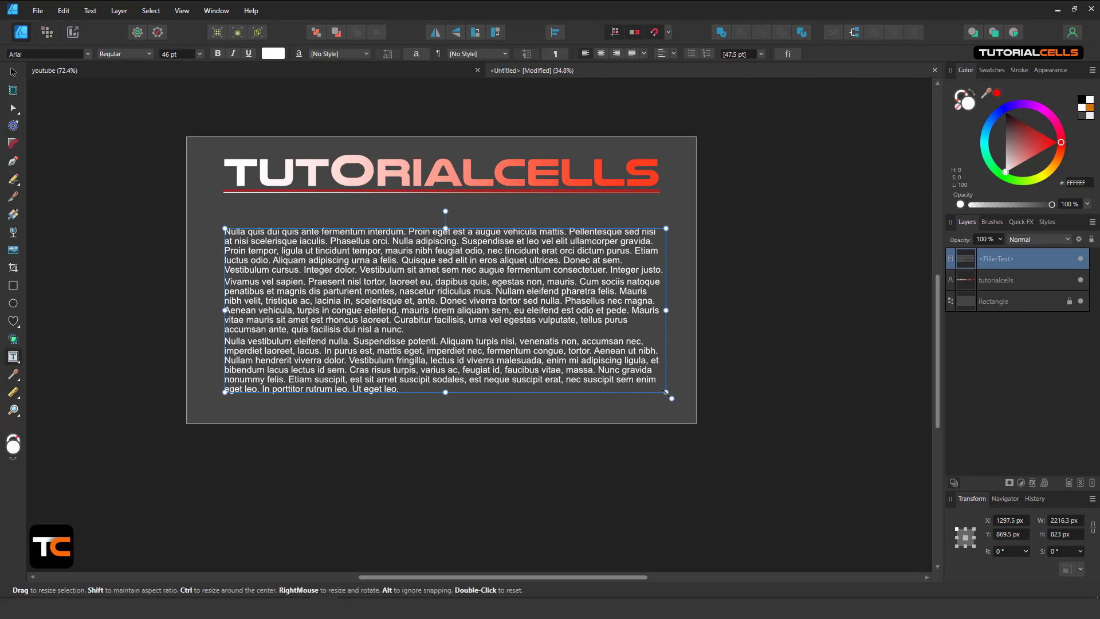
mouse_move(666, 393)
mouse_down()
mouse_move(507, 341)
mouse_move(573, 407)
mouse_move(635, 339)
mouse_move(642, 285)
mouse_move(668, 411)
mouse_up()
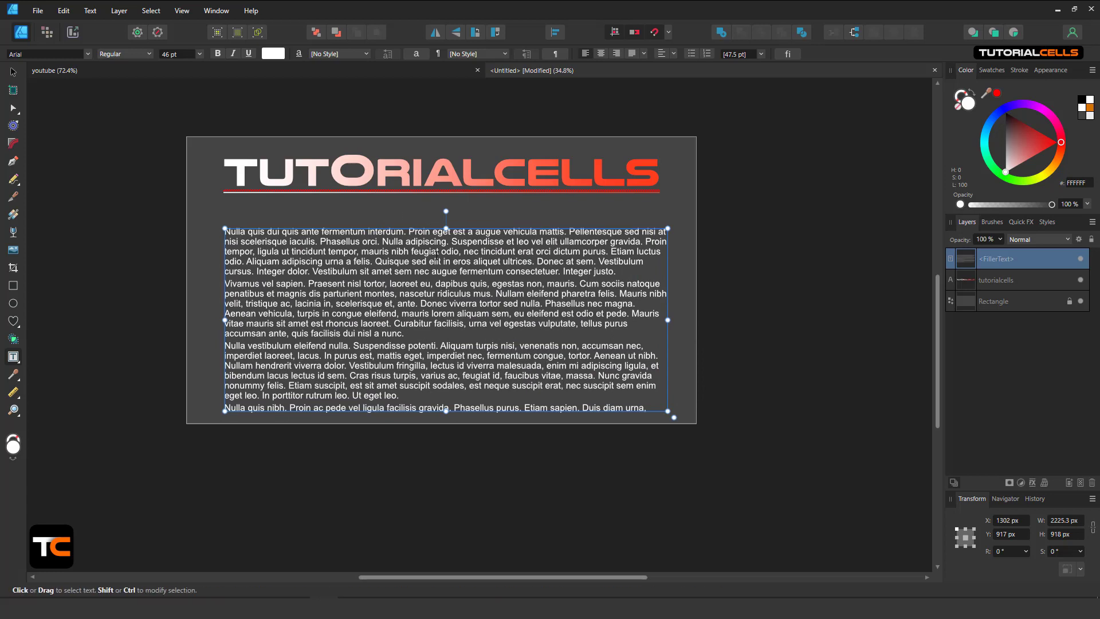
mouse_move(431, 227)
mouse_down()
mouse_move(493, 247)
mouse_move(431, 228)
mouse_move(427, 209)
mouse_up()
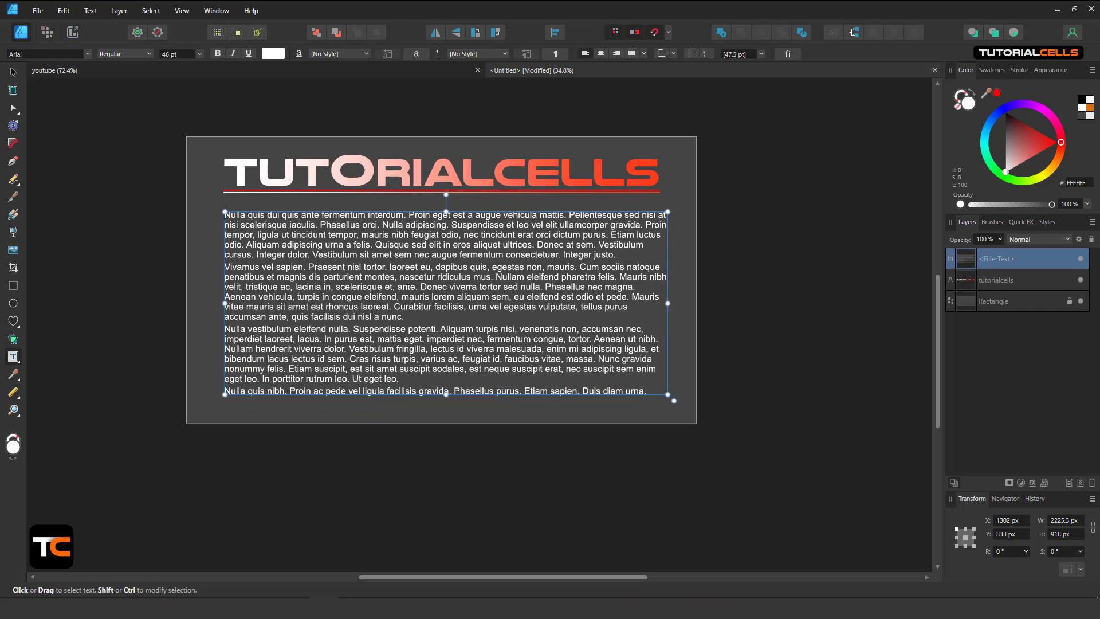
key(ctrl+a)
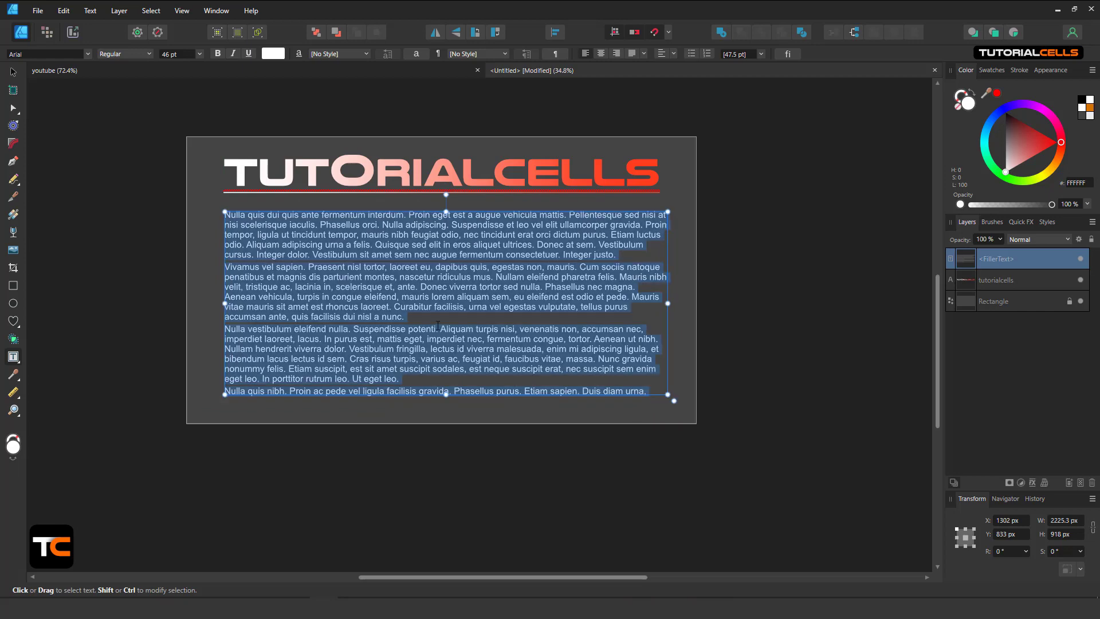
click(437, 325)
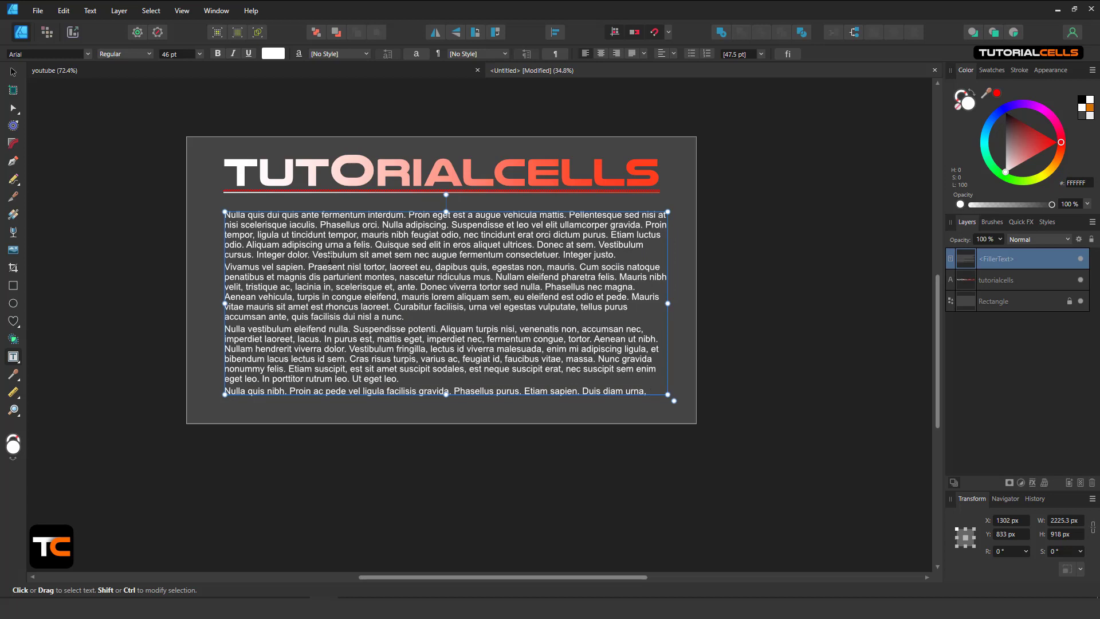
Convert the filler text frame to art text, select parts of it, and scale it up to about 46.4 pt
click(120, 10)
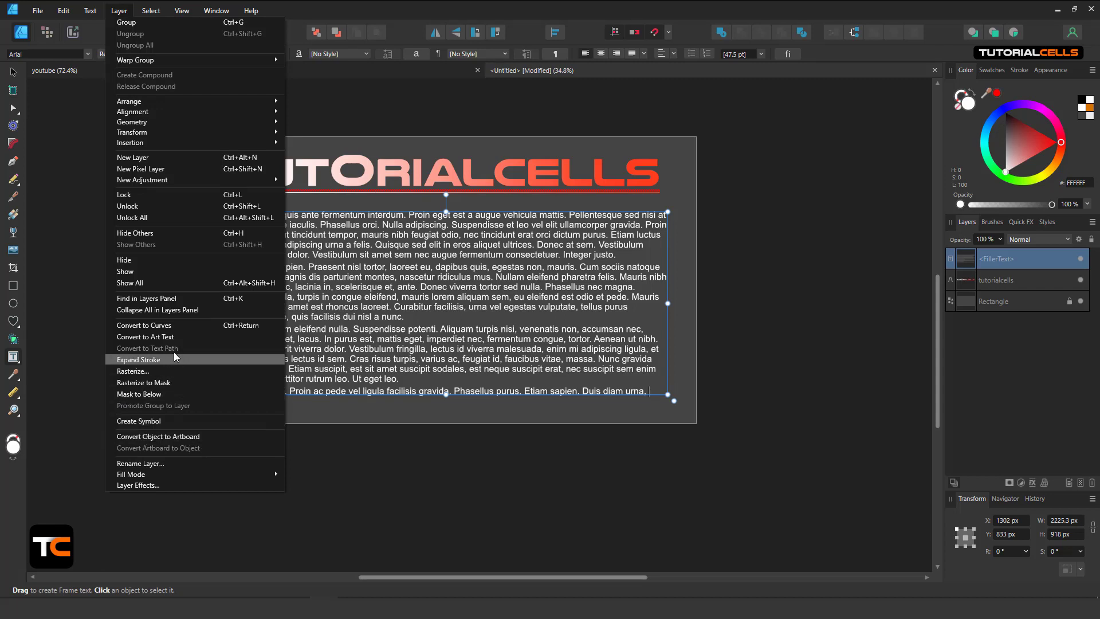
click(164, 336)
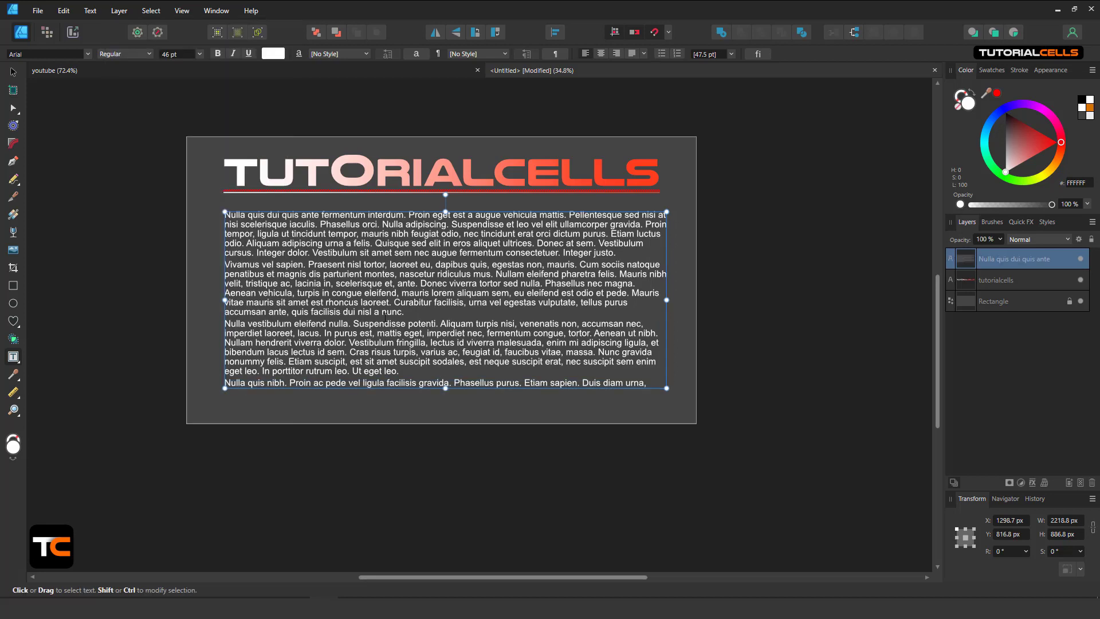
drag(431, 302, 373, 283)
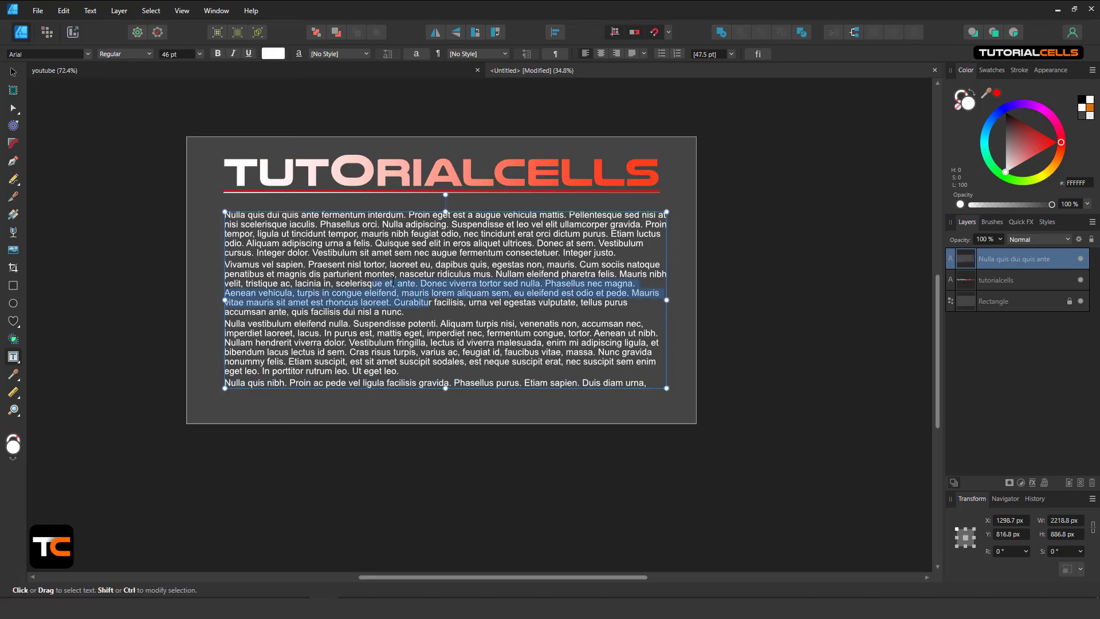
triple_click(484, 262)
click(485, 261)
click(484, 262)
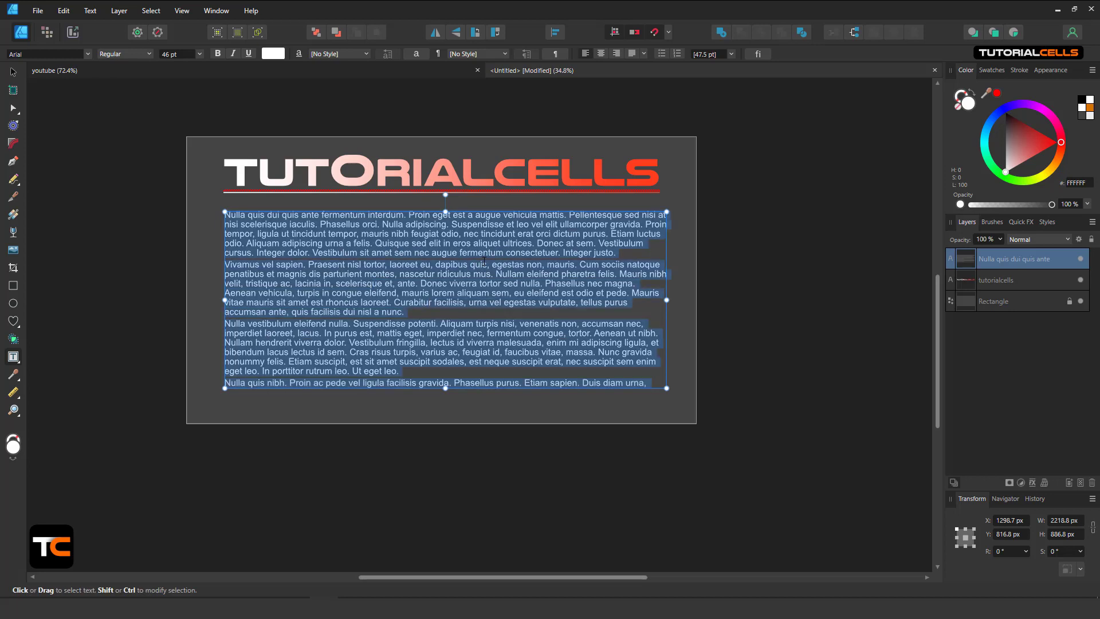
click(462, 283)
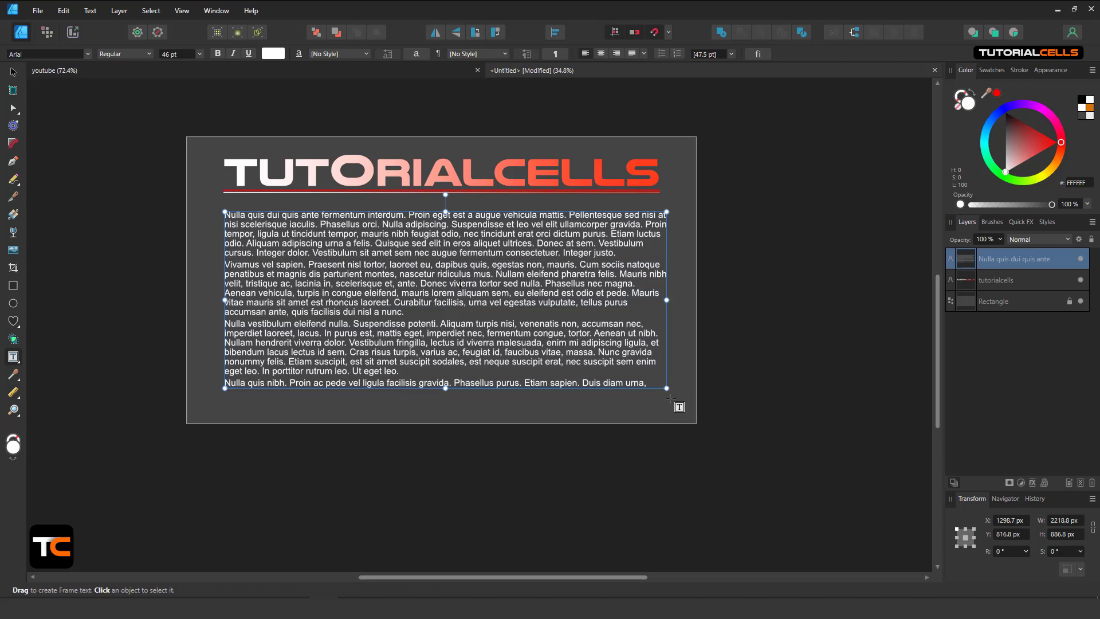
mouse_move(667, 388)
mouse_down()
mouse_move(601, 372)
mouse_move(510, 315)
mouse_move(711, 404)
mouse_move(553, 310)
mouse_move(667, 384)
mouse_move(579, 321)
mouse_move(675, 370)
mouse_move(349, 262)
mouse_move(510, 301)
mouse_move(672, 380)
mouse_up()
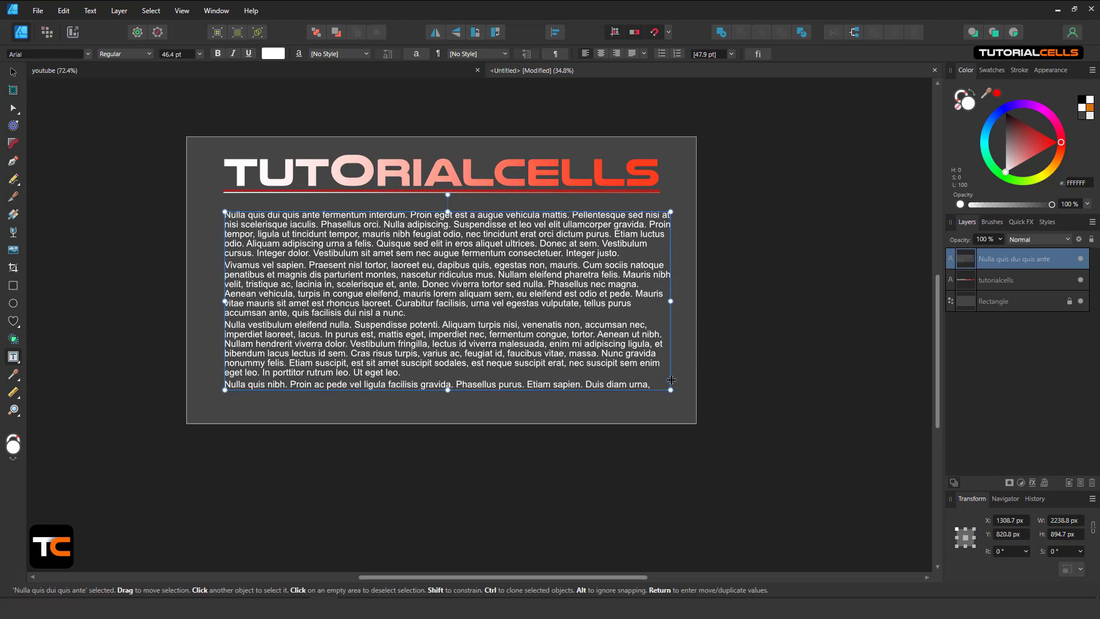
Undo the art text scaling and conversion, and the text frame's last move and resizes
key(ctrl+z)
key(ctrl+z)
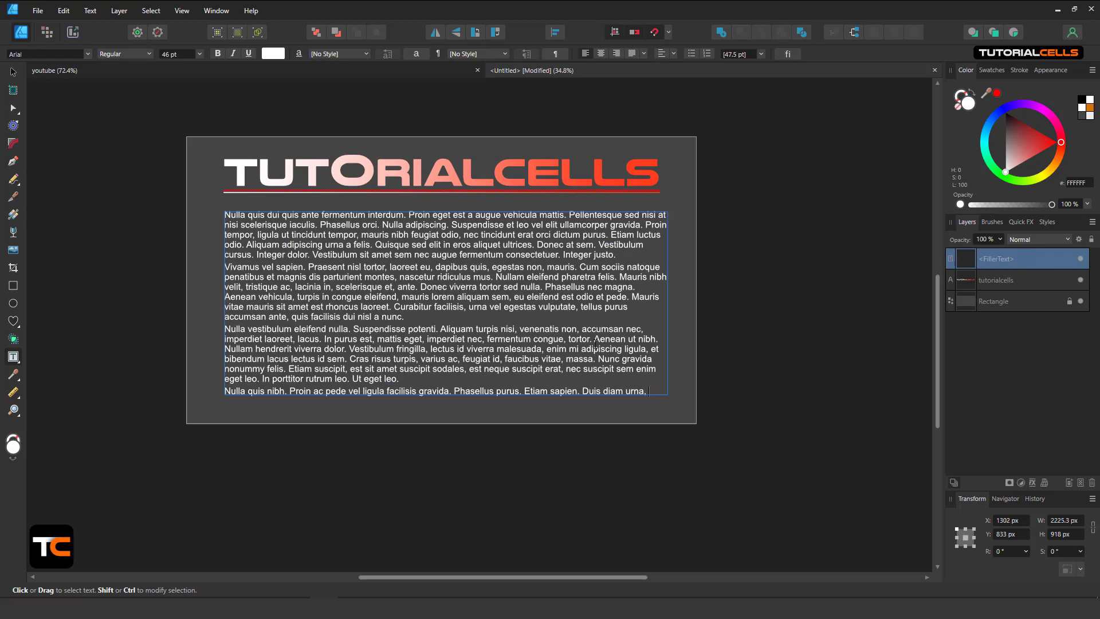
key(ctrl+z)
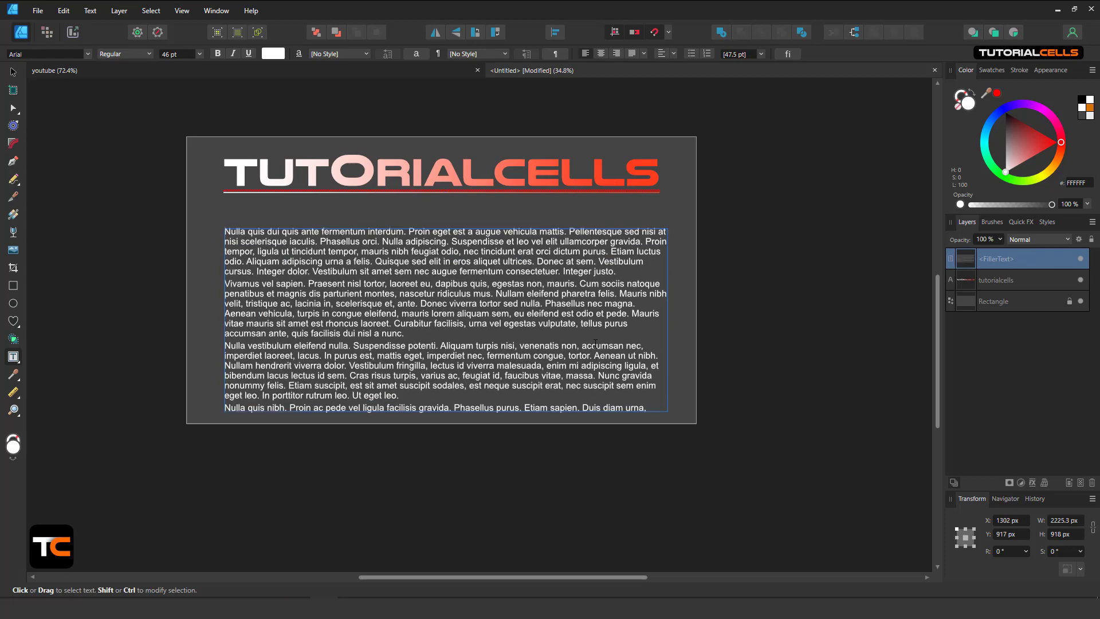
key(ctrl+z)
Scale the text frame together with its text to about 2242 by 961 px and 45.8 pt
scroll(491, 318, up, 1)
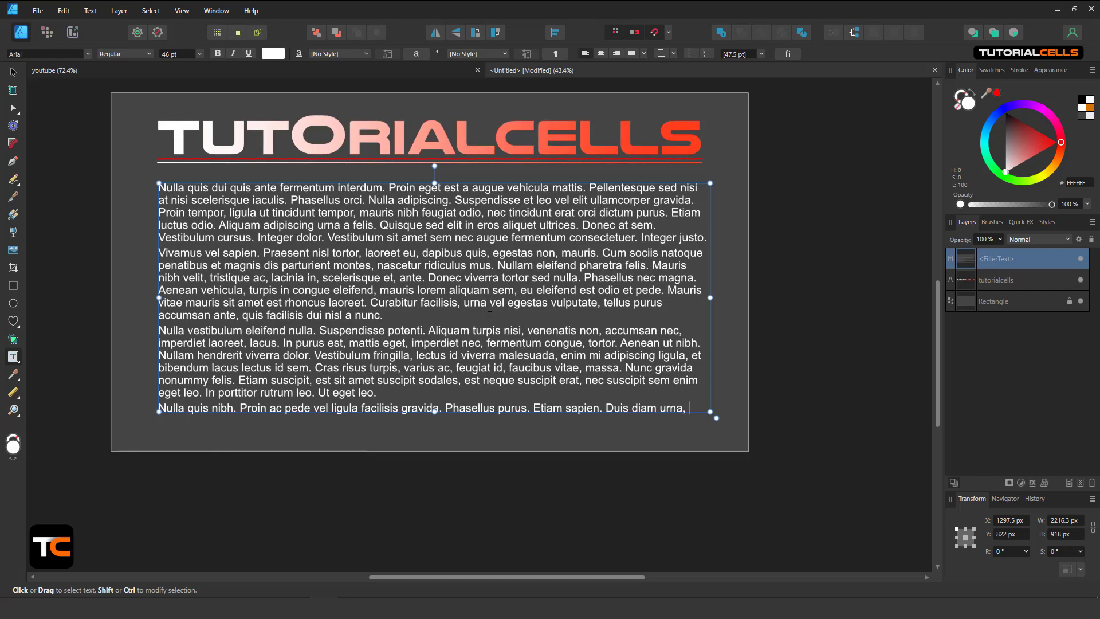
scroll(424, 301, down, 2)
scroll(424, 300, up, 2)
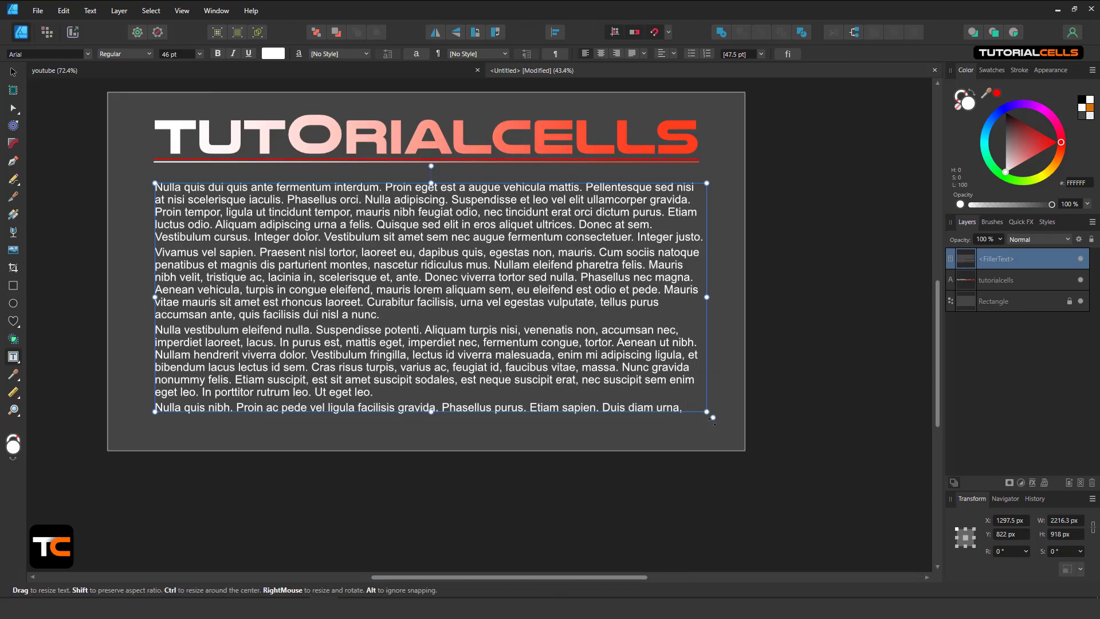
mouse_move(712, 417)
mouse_down()
mouse_move(420, 294)
mouse_move(713, 405)
mouse_move(431, 285)
mouse_move(687, 374)
mouse_move(739, 401)
mouse_move(710, 399)
mouse_move(705, 412)
mouse_move(560, 342)
mouse_move(624, 358)
mouse_move(725, 418)
mouse_move(714, 423)
mouse_up()
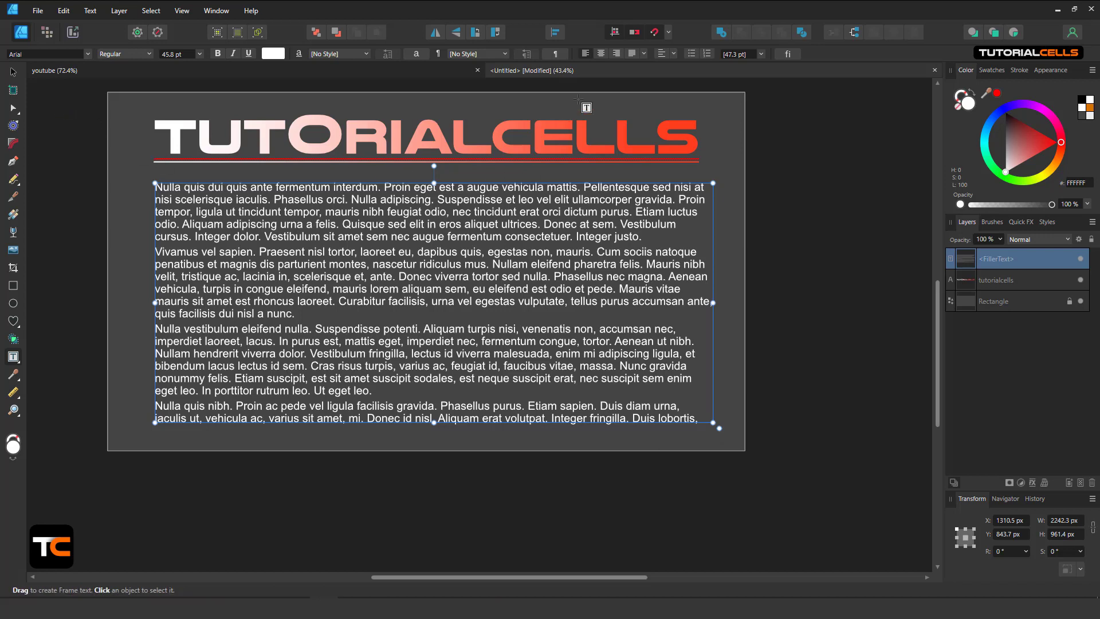
Try center, left and right alignment on the filler text in turn
click(600, 54)
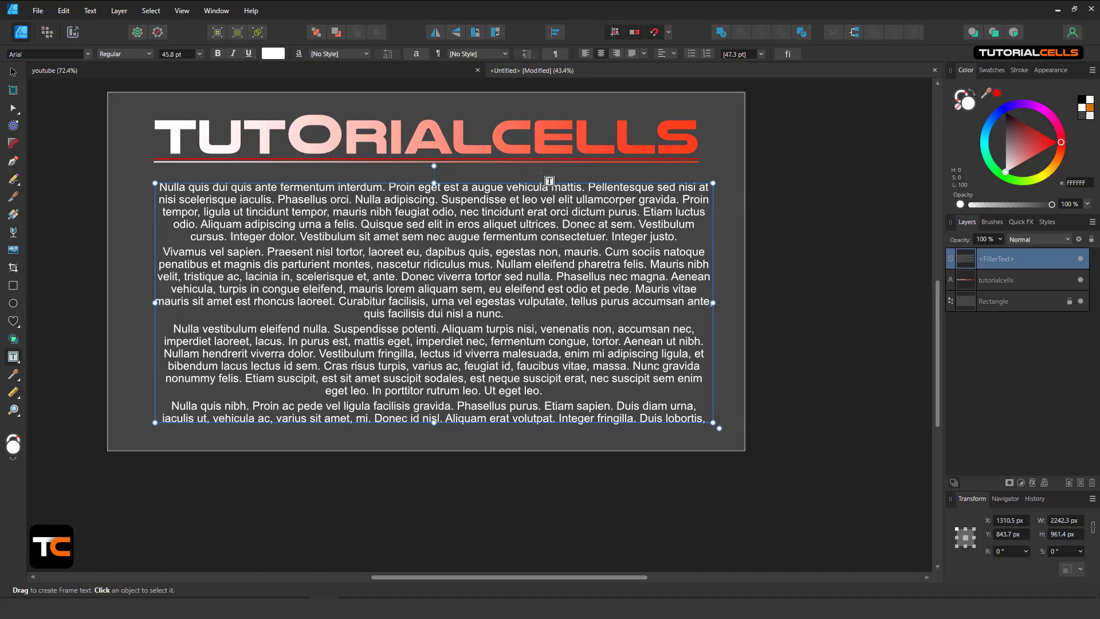
click(585, 54)
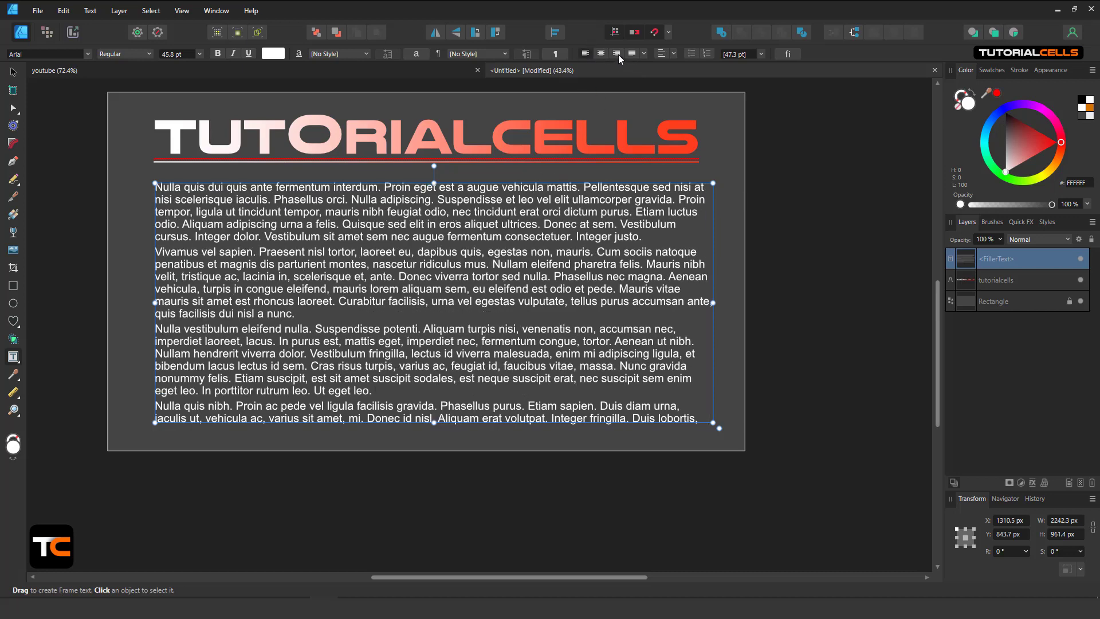
click(617, 54)
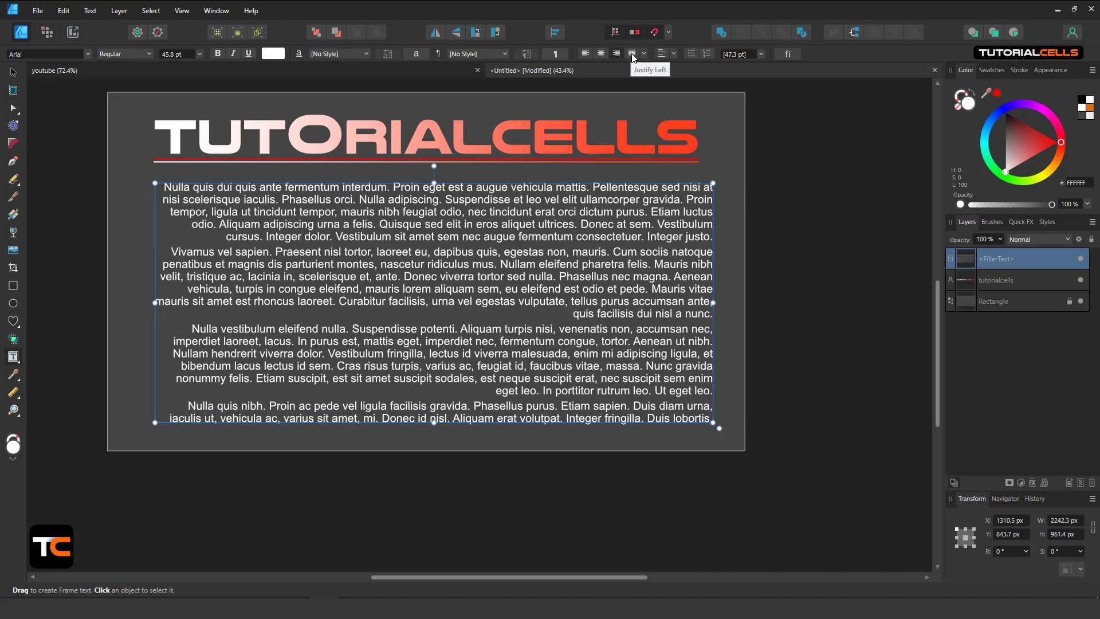
Apply the left, center, right and all justification options to the filler text in turn, ending with Justify Left
click(631, 53)
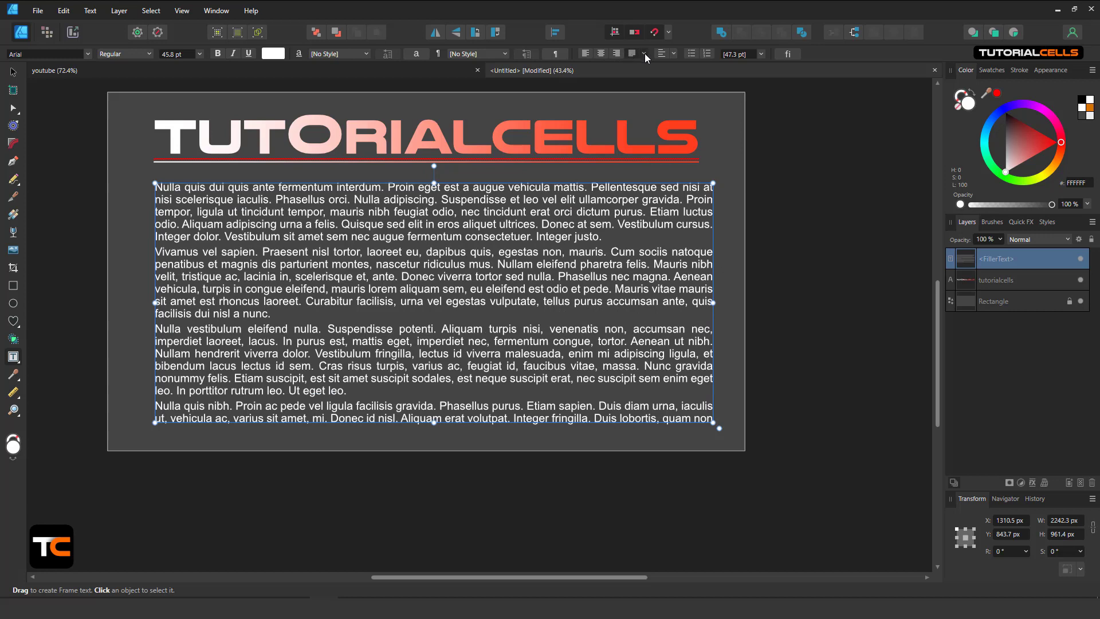
click(644, 53)
click(651, 94)
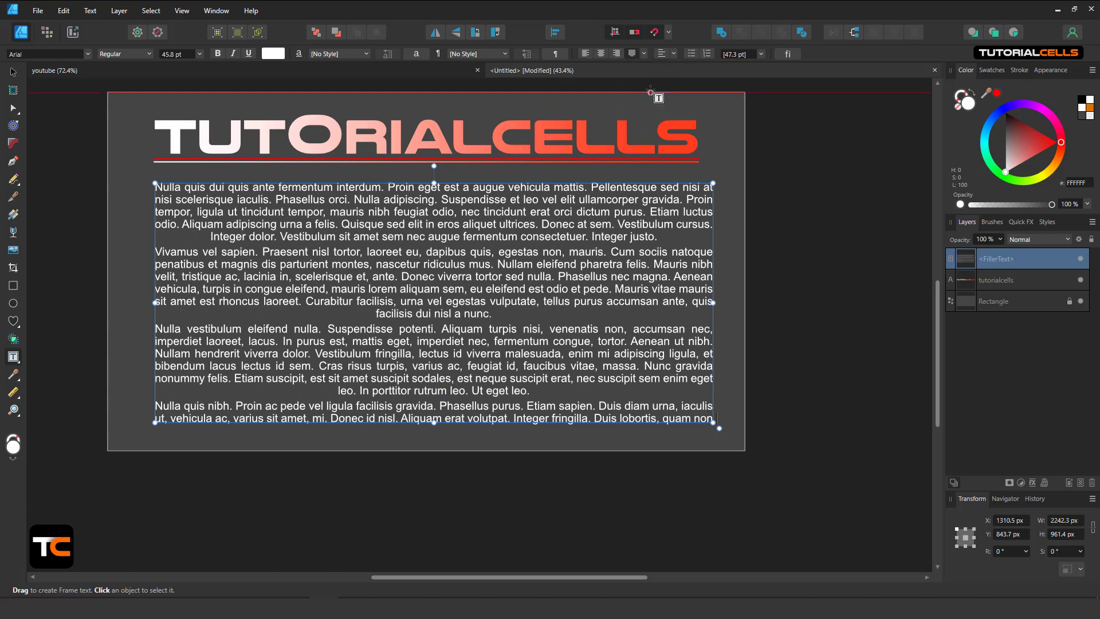
click(644, 53)
click(658, 101)
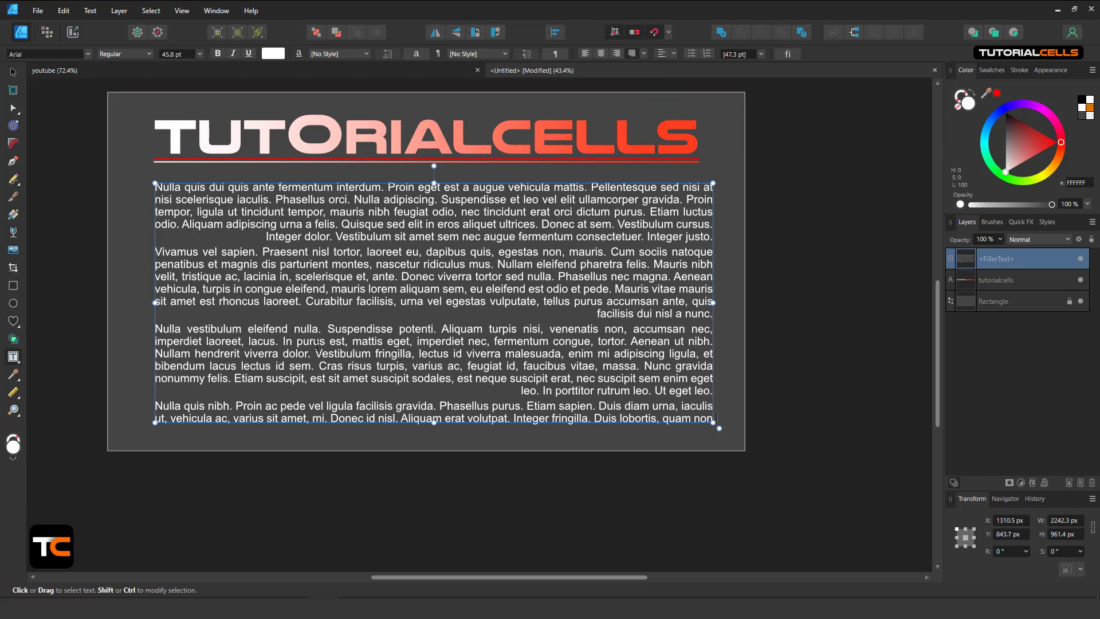
click(643, 53)
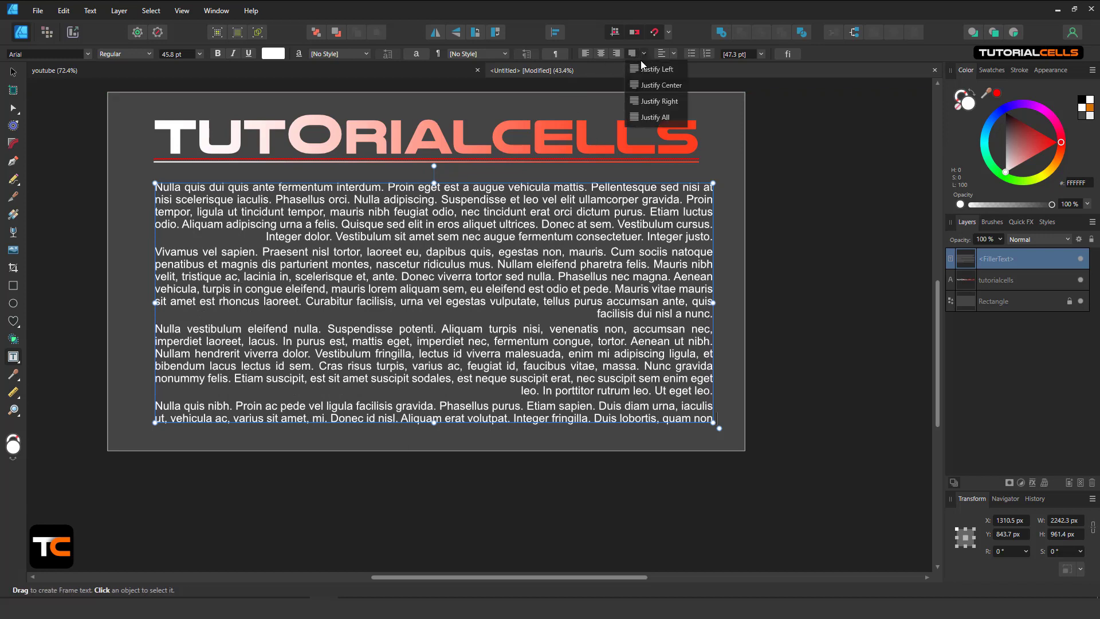
click(652, 117)
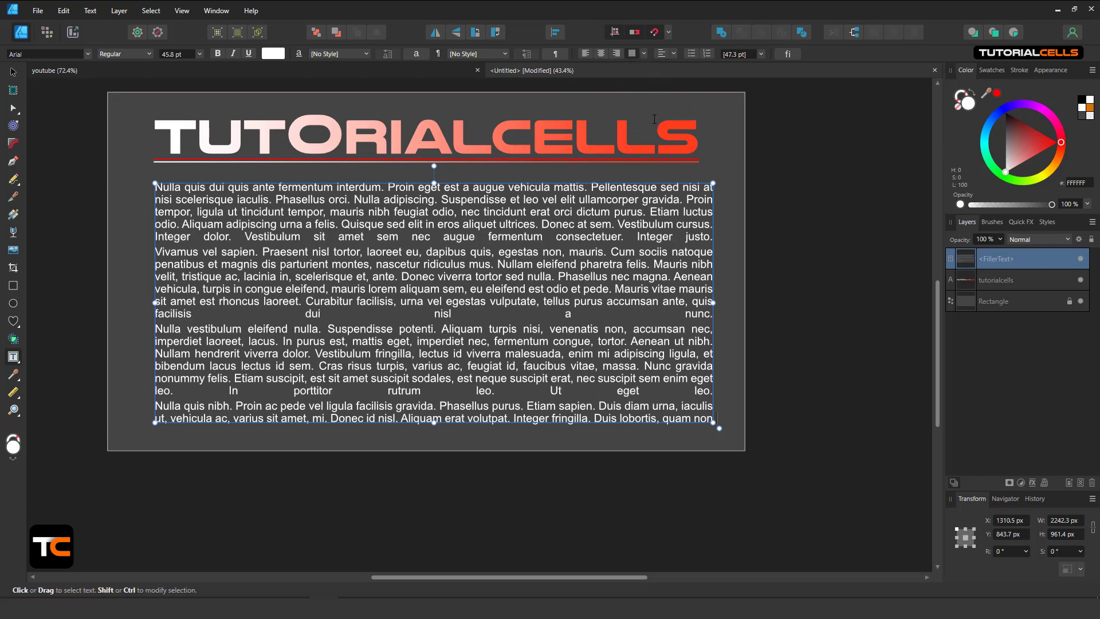
click(643, 54)
click(648, 69)
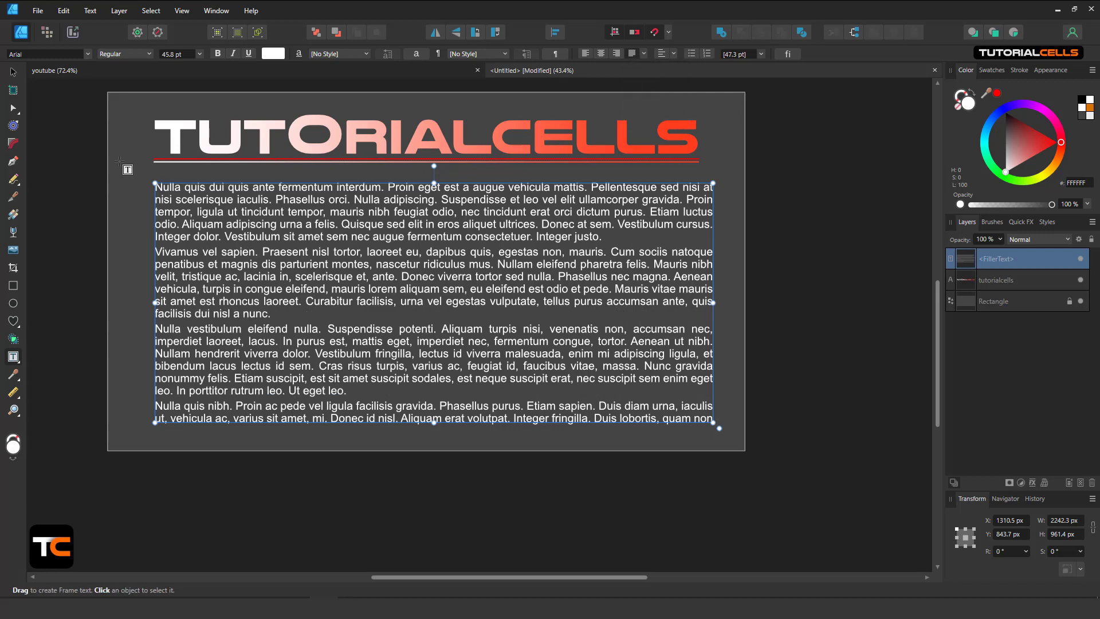
Apply the top, center, bottom and justify vertical alignments to the filler text in turn, ending with Top Align
click(675, 53)
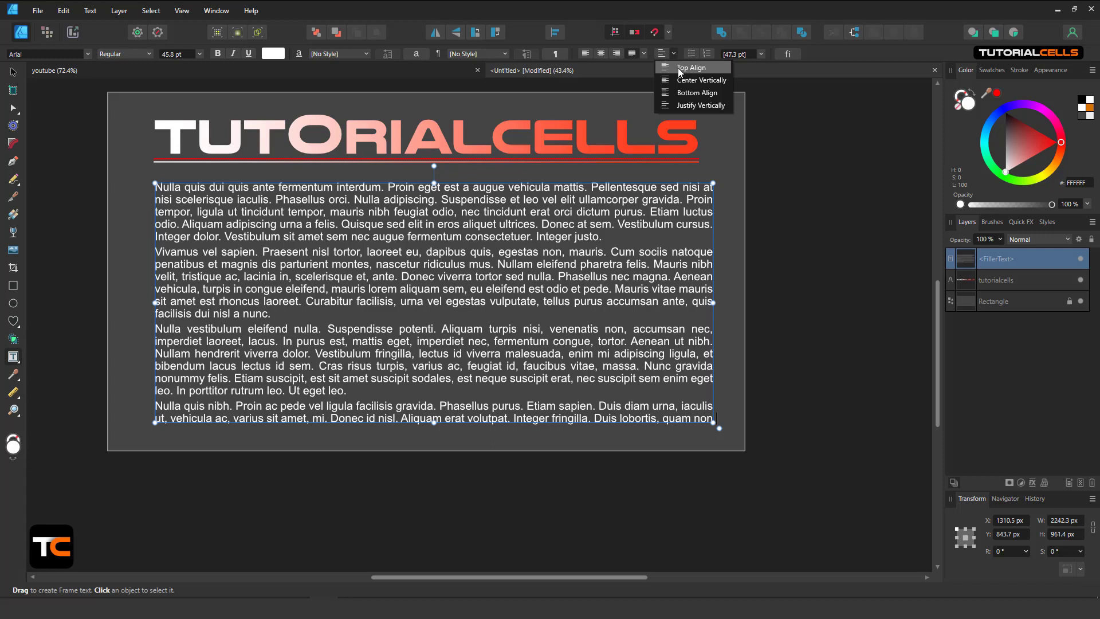
click(680, 68)
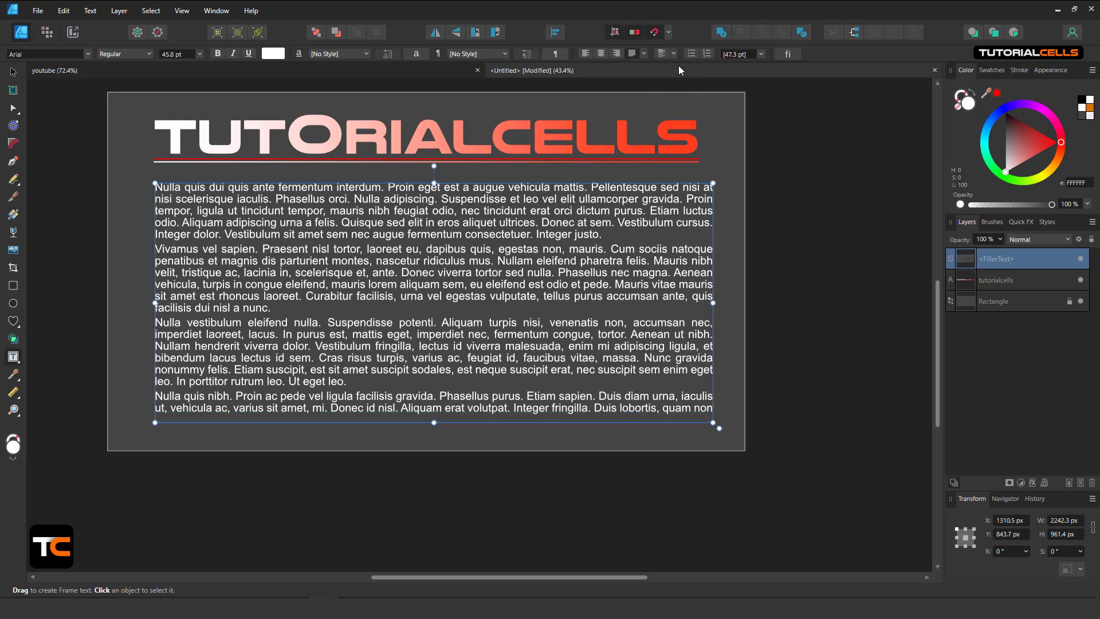
click(674, 55)
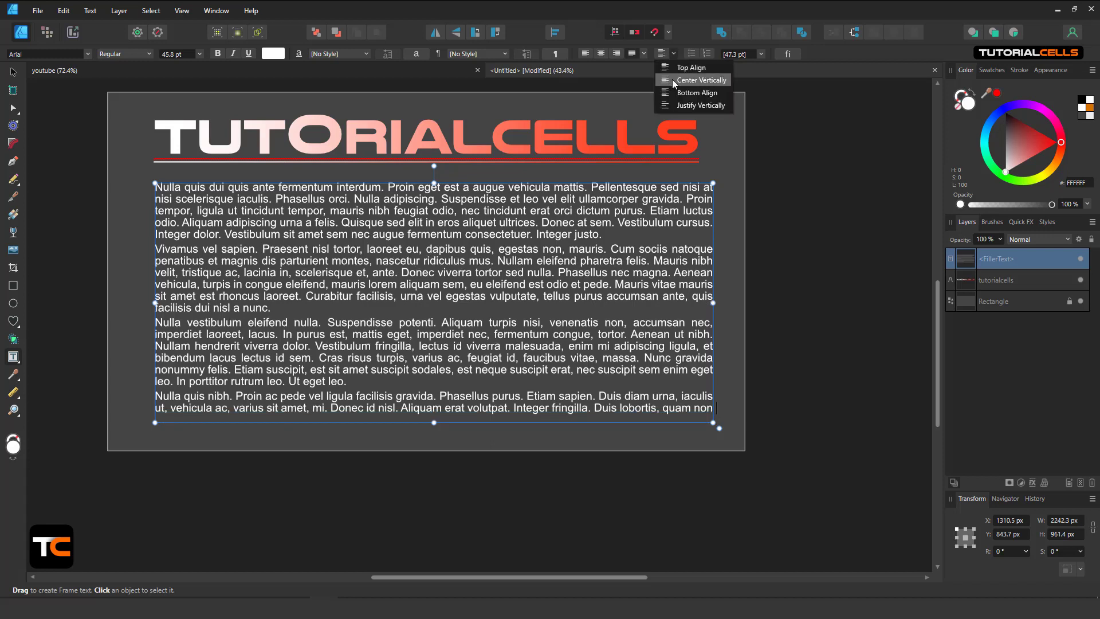
click(674, 79)
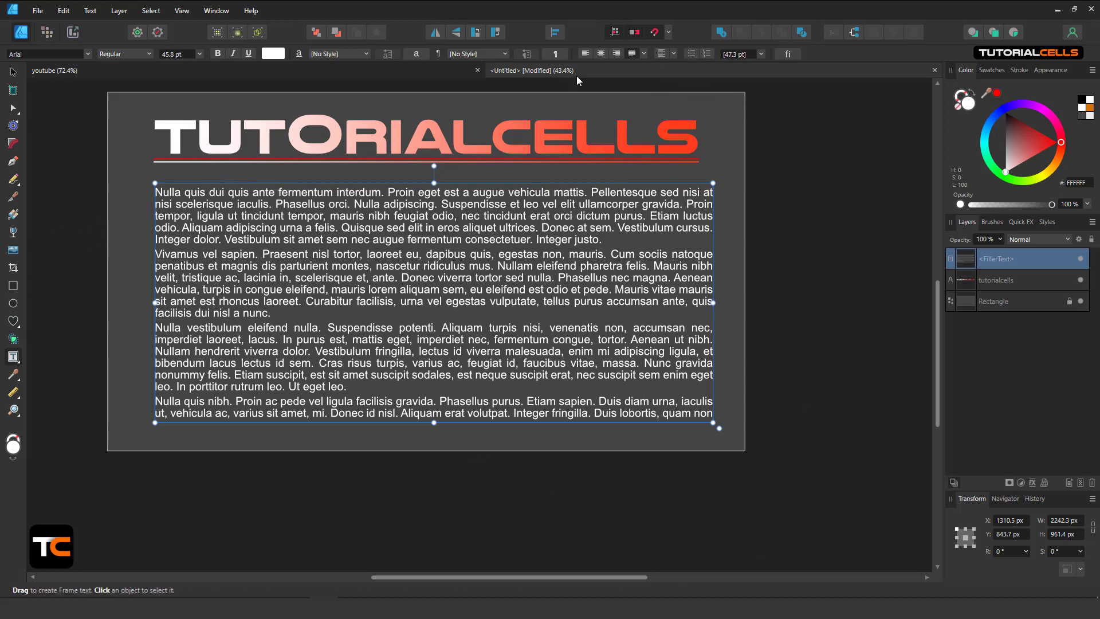
click(672, 55)
click(681, 92)
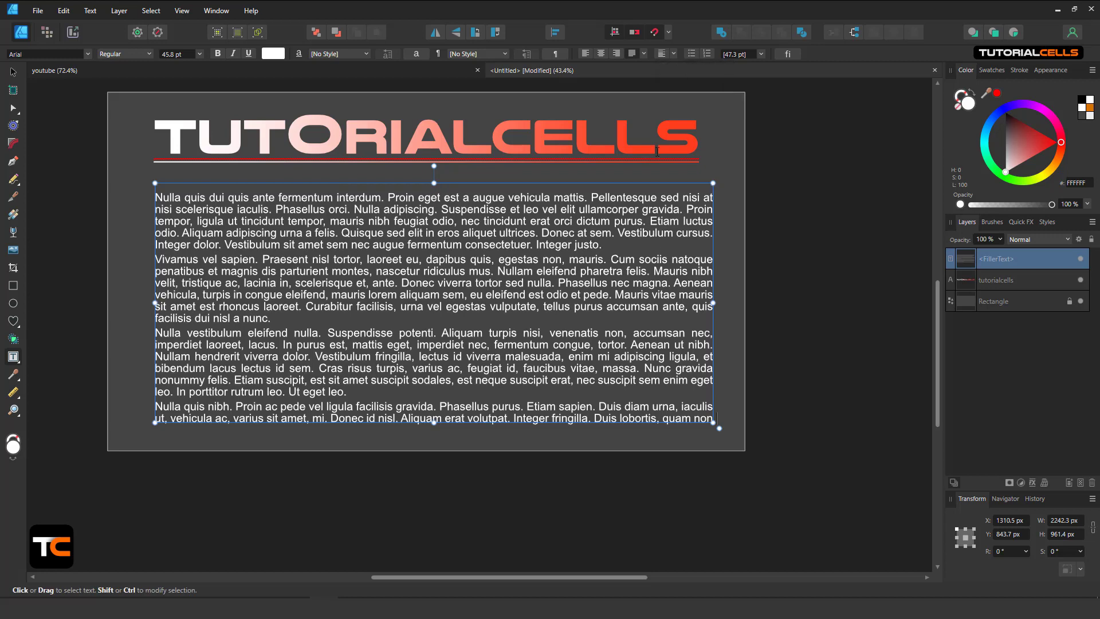
click(671, 53)
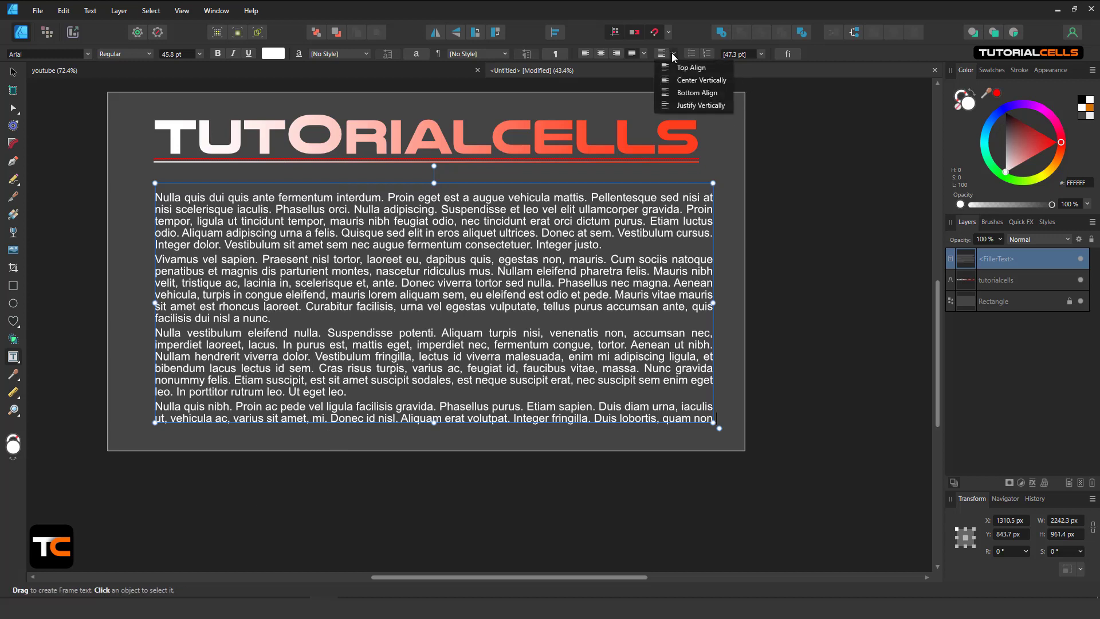
click(696, 104)
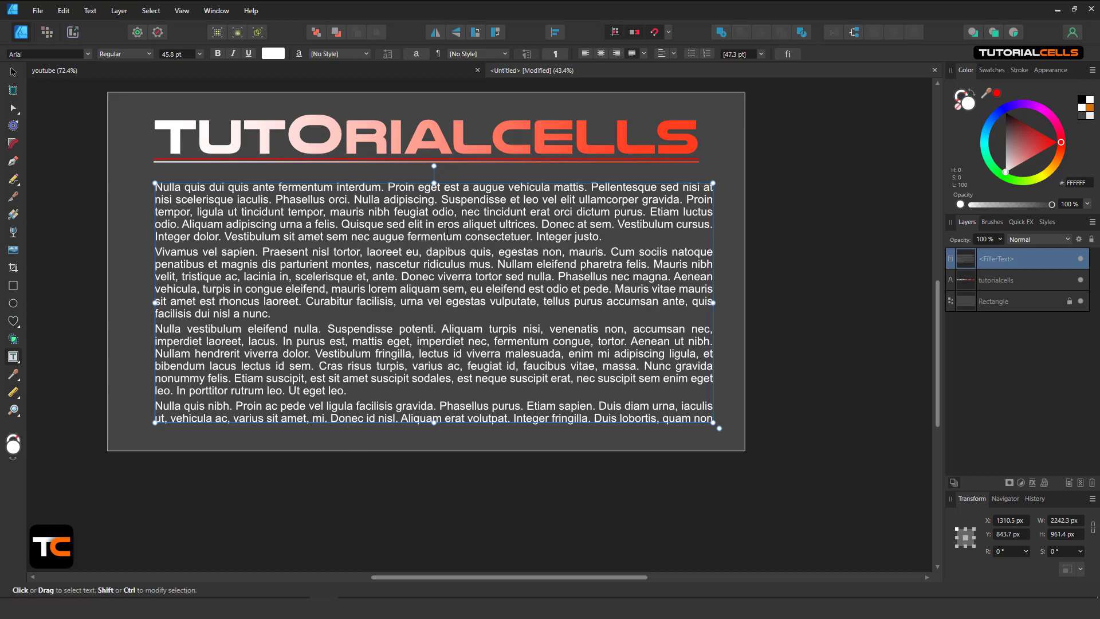
click(644, 54)
click(668, 53)
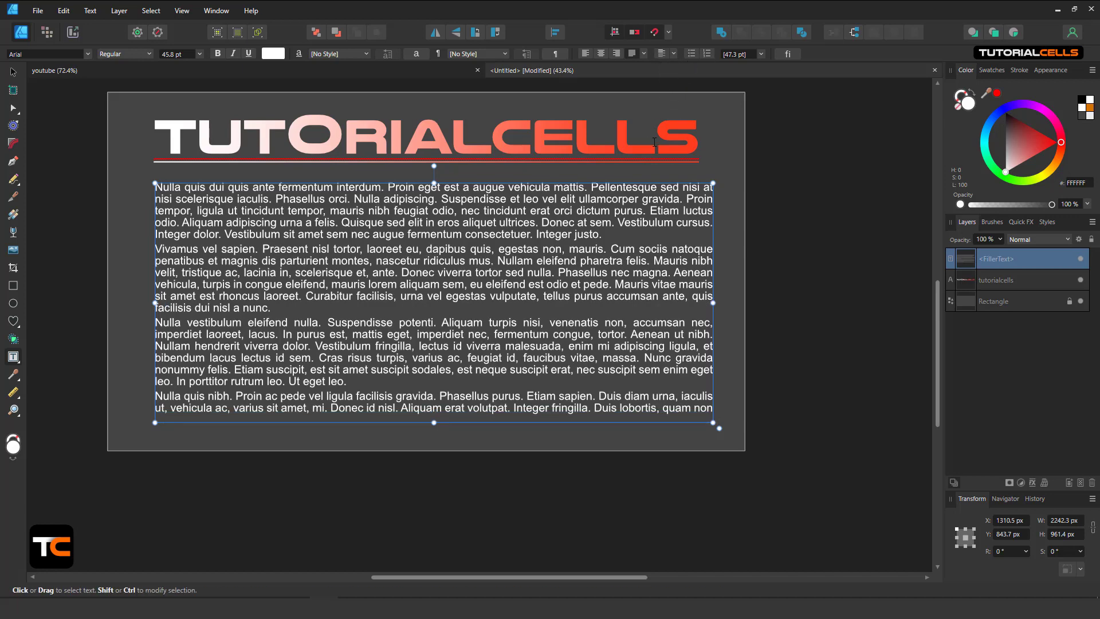
Try a bulleted list and a numbered list on the filler text paragraphs, and remove the list formatting
scroll(236, 222, up, 1)
drag(236, 222, 337, 214)
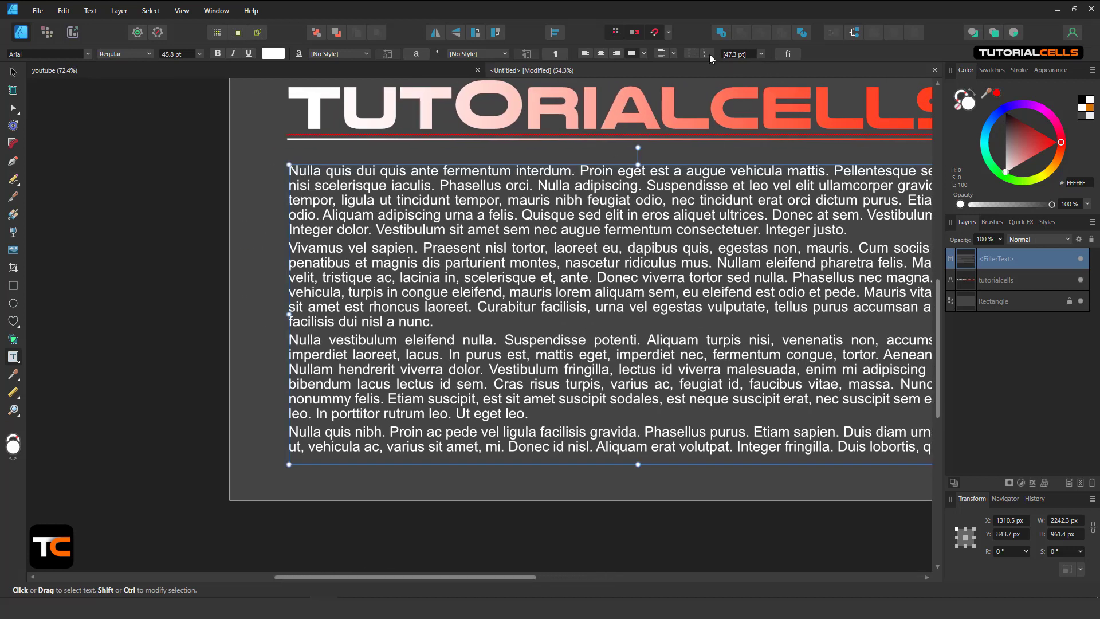
click(691, 54)
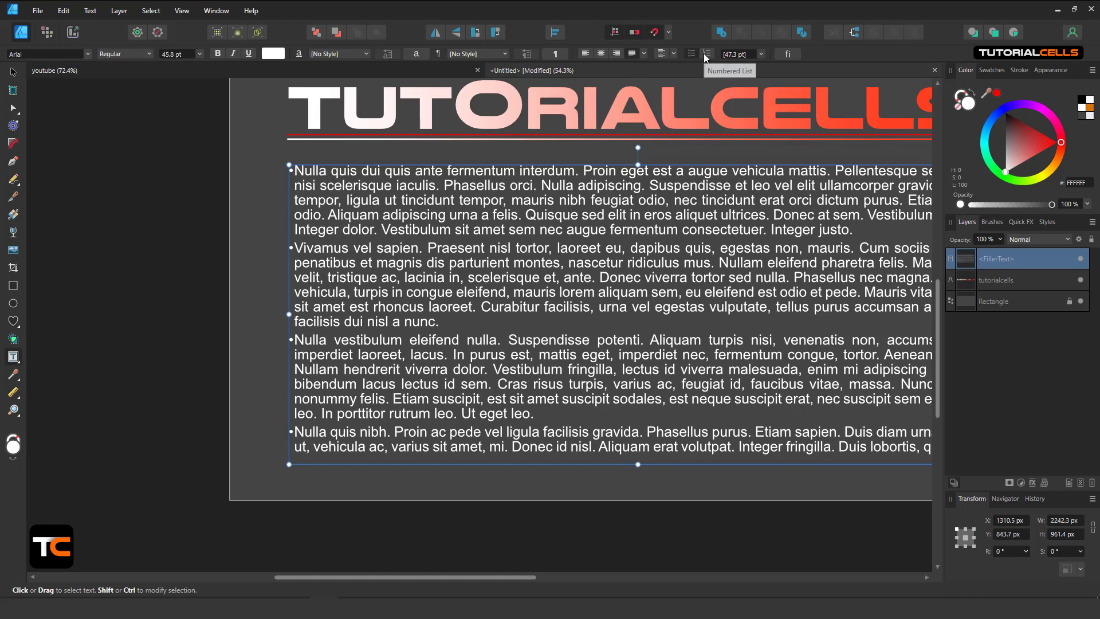
click(703, 53)
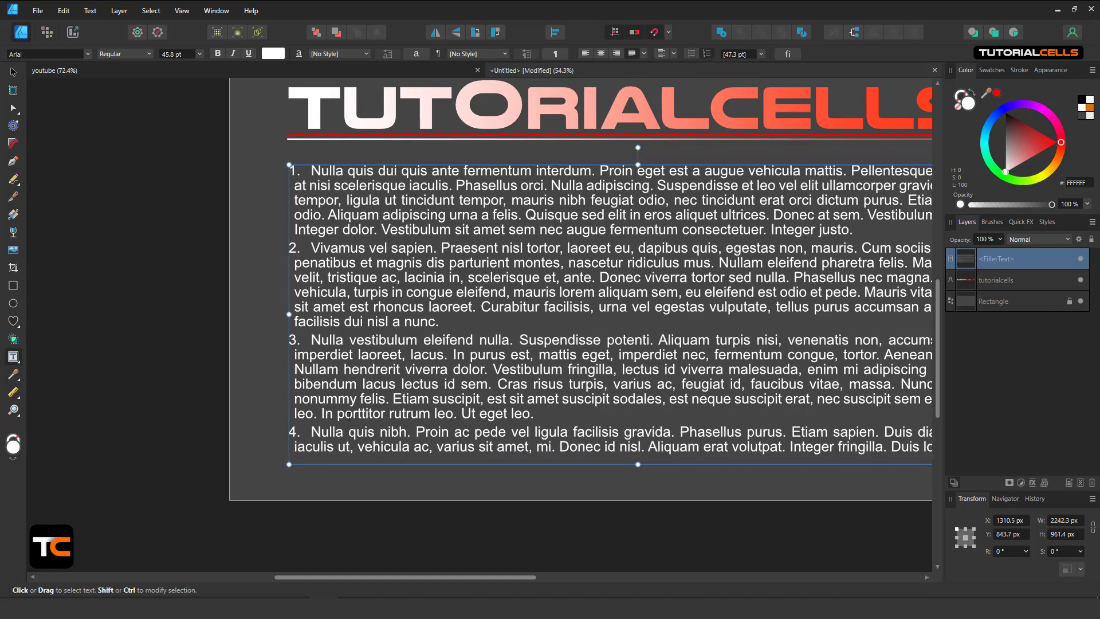
click(706, 54)
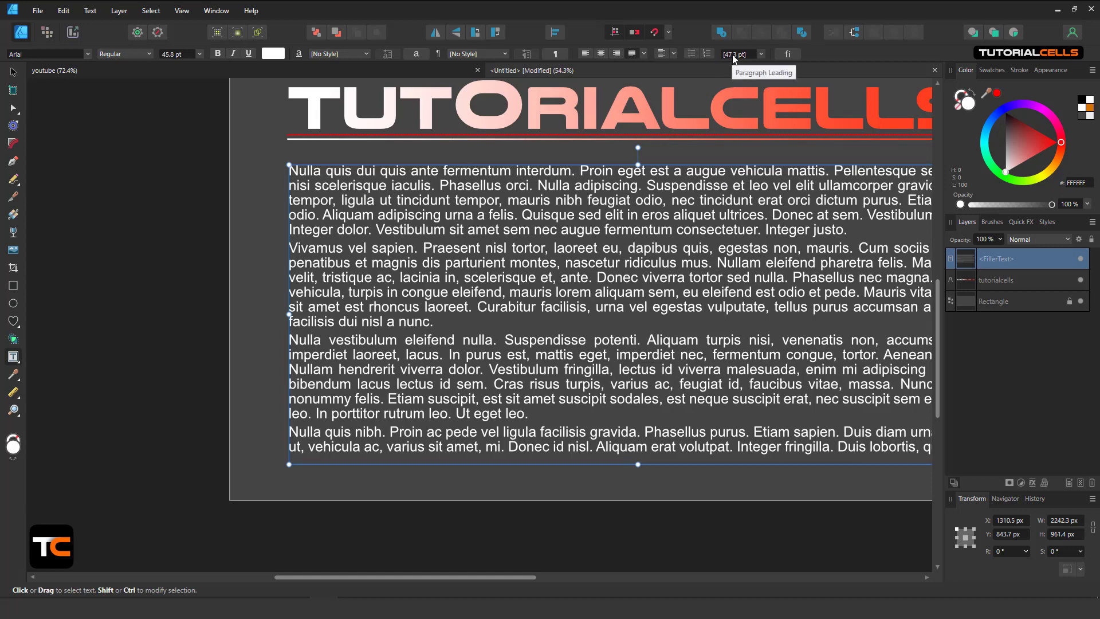
Tighten the filler text's paragraph leading to about 26.2 pt, and settle it at 42 pt
scroll(732, 55, down, 10)
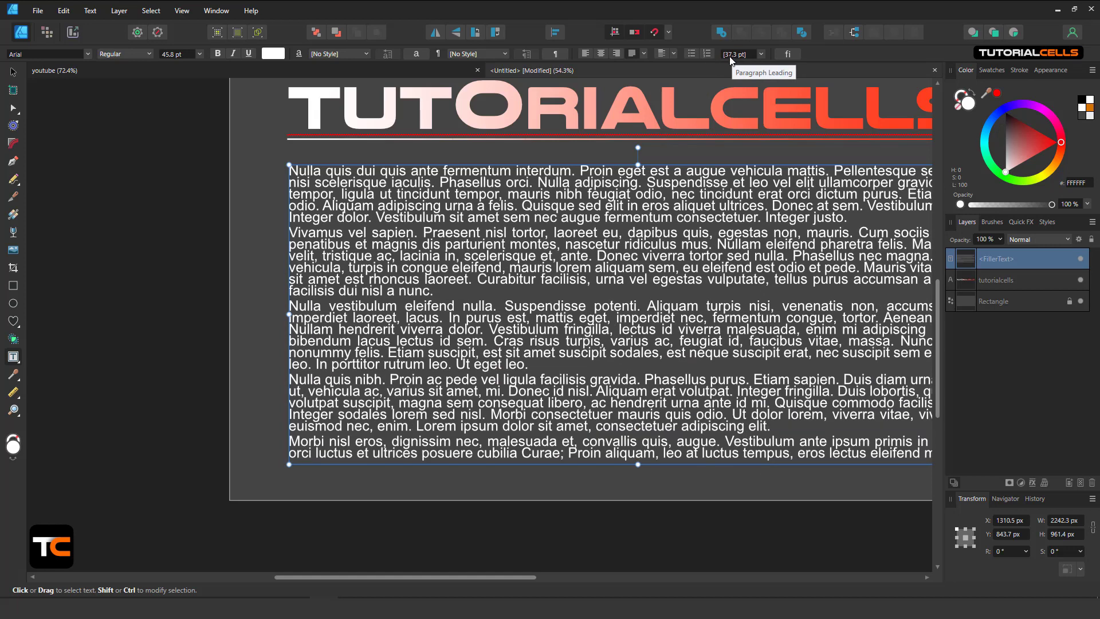
scroll(733, 55, down, 11)
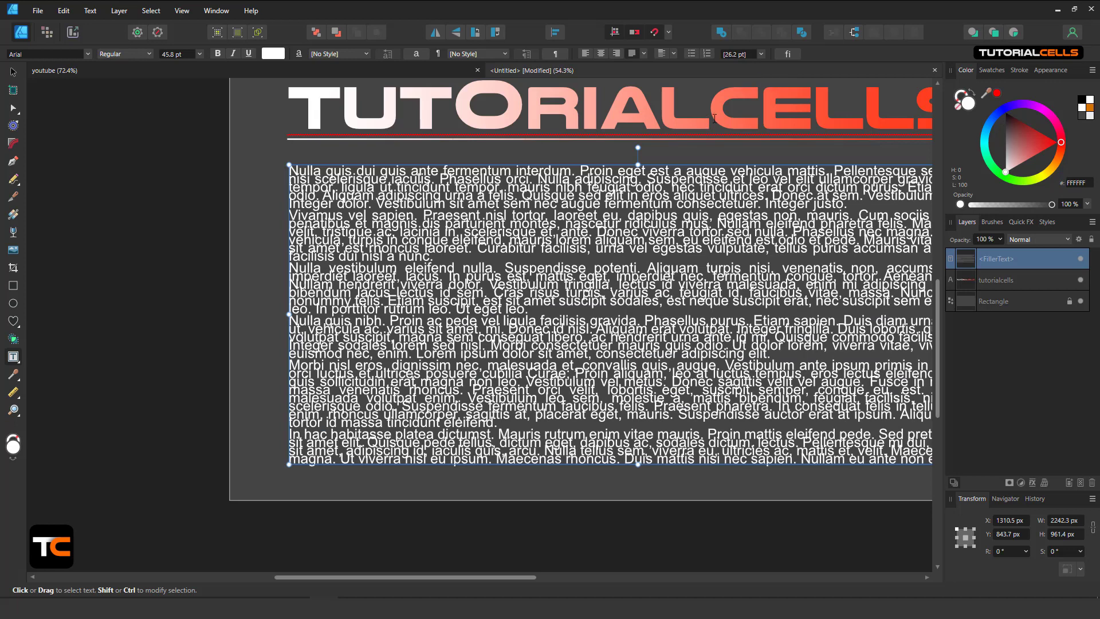
scroll(734, 54, up, 11)
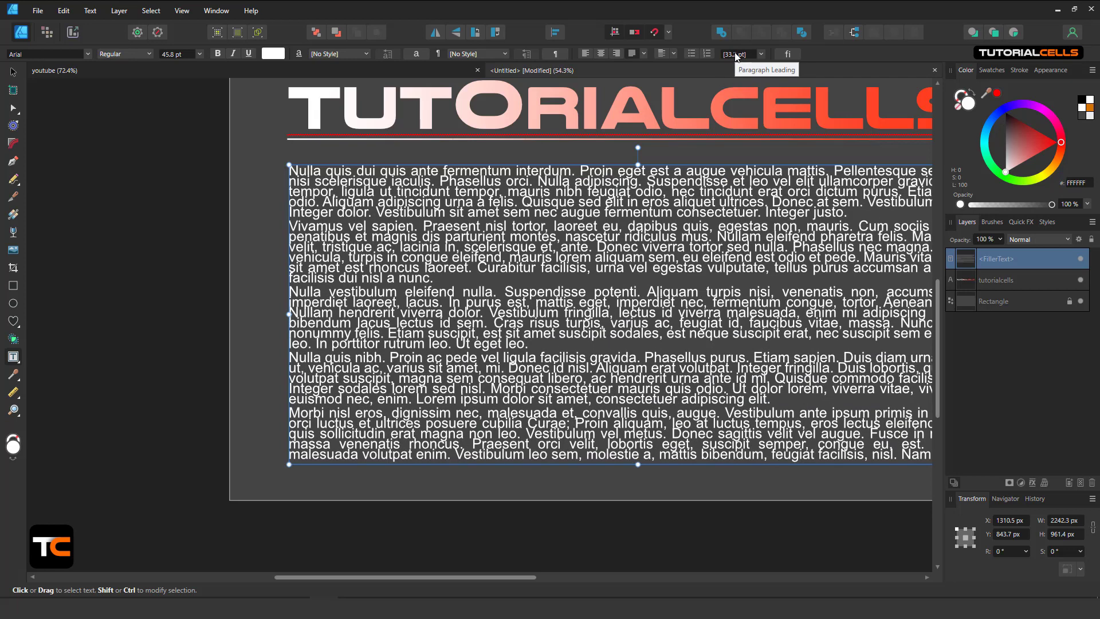
scroll(736, 55, up, 5)
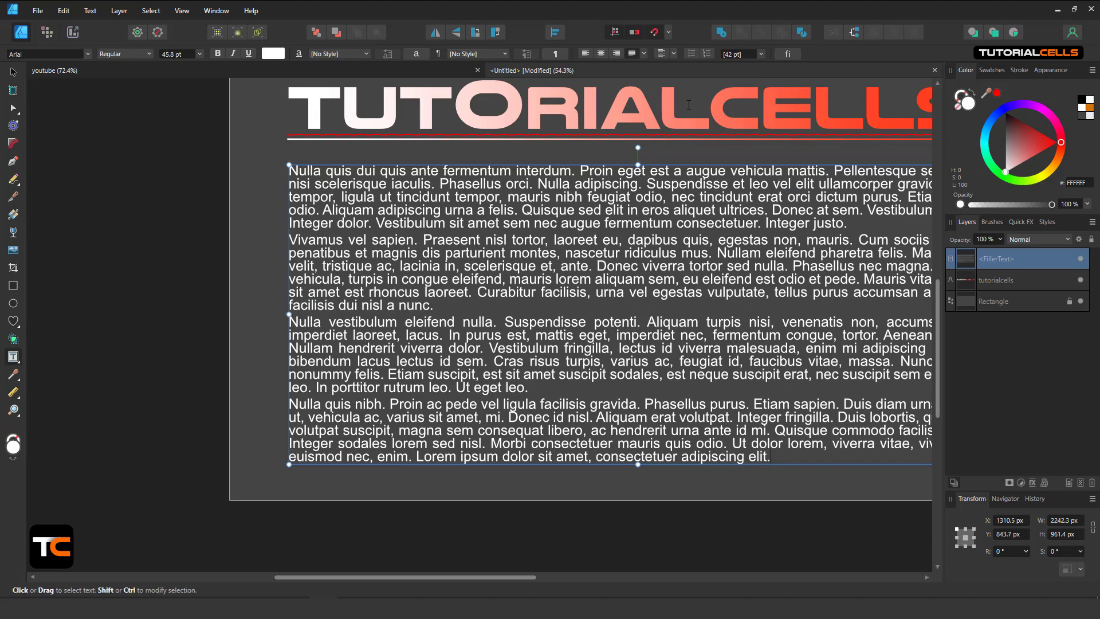
Move the filler text frame so it is centered horizontally on the page, at about X 1280 px and Y 822.7 px
scroll(690, 183, down, 3)
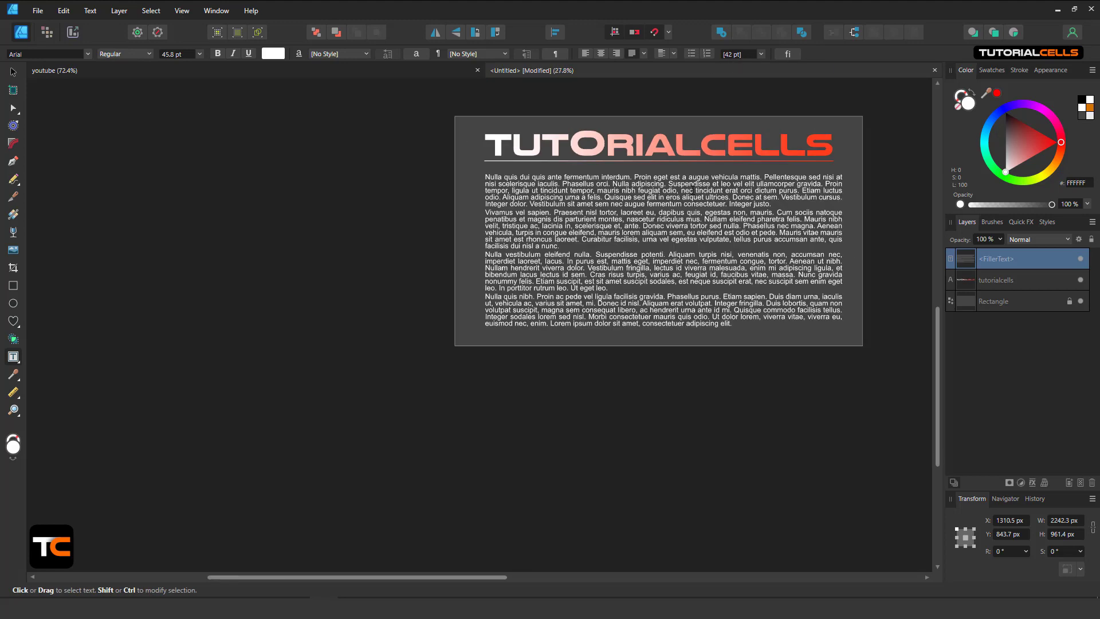
drag(683, 201, 506, 246)
scroll(462, 220, up, 2)
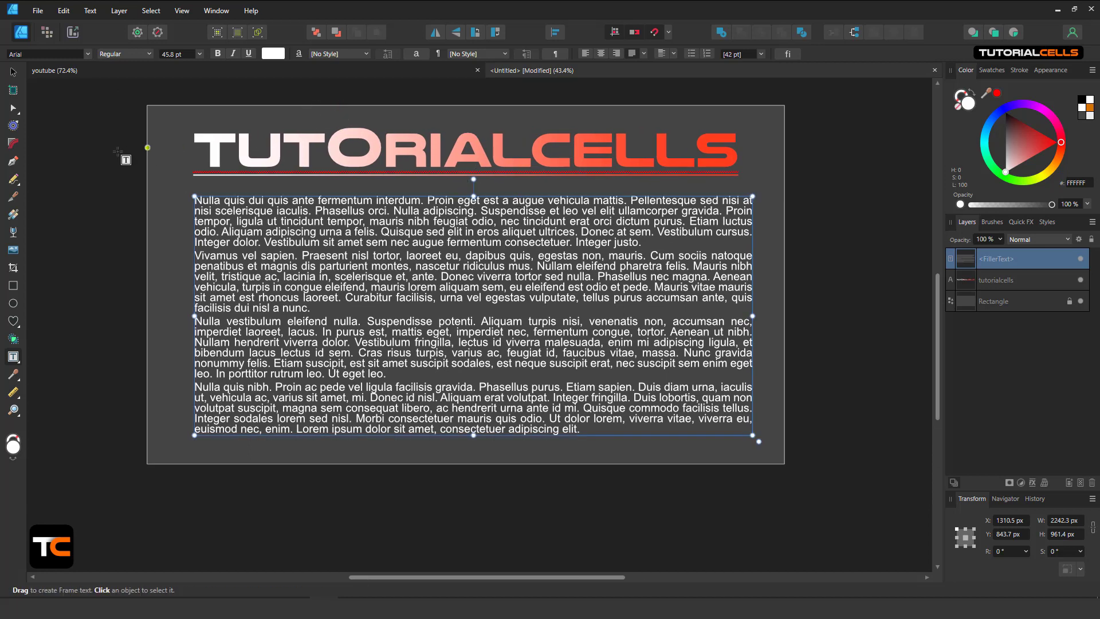
click(15, 75)
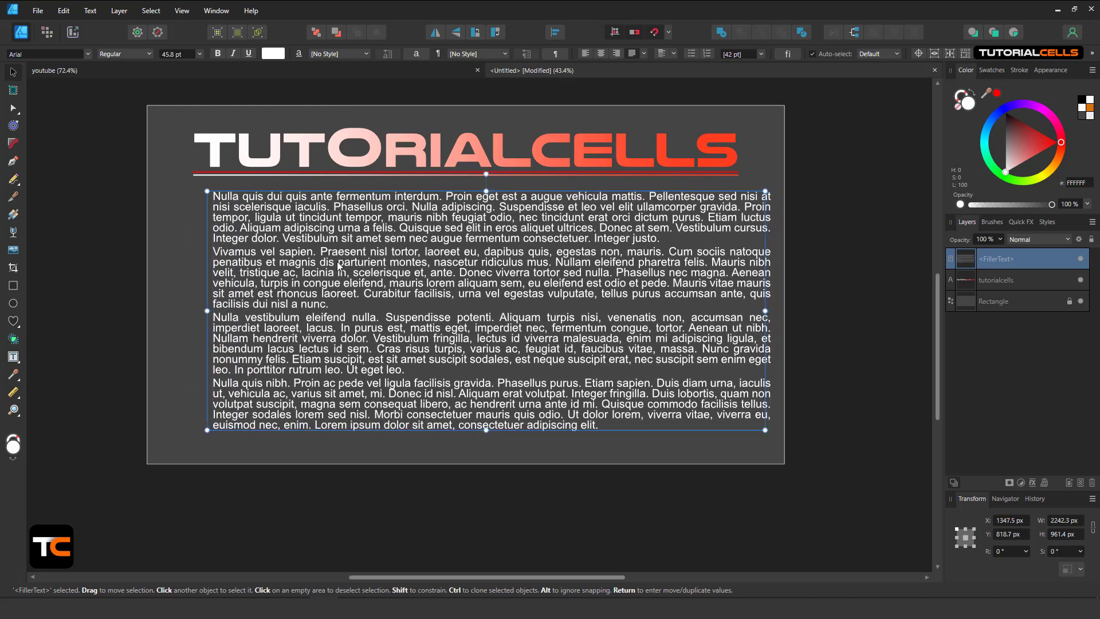
mouse_move(334, 268)
mouse_down()
mouse_move(344, 262)
mouse_move(324, 261)
mouse_up()
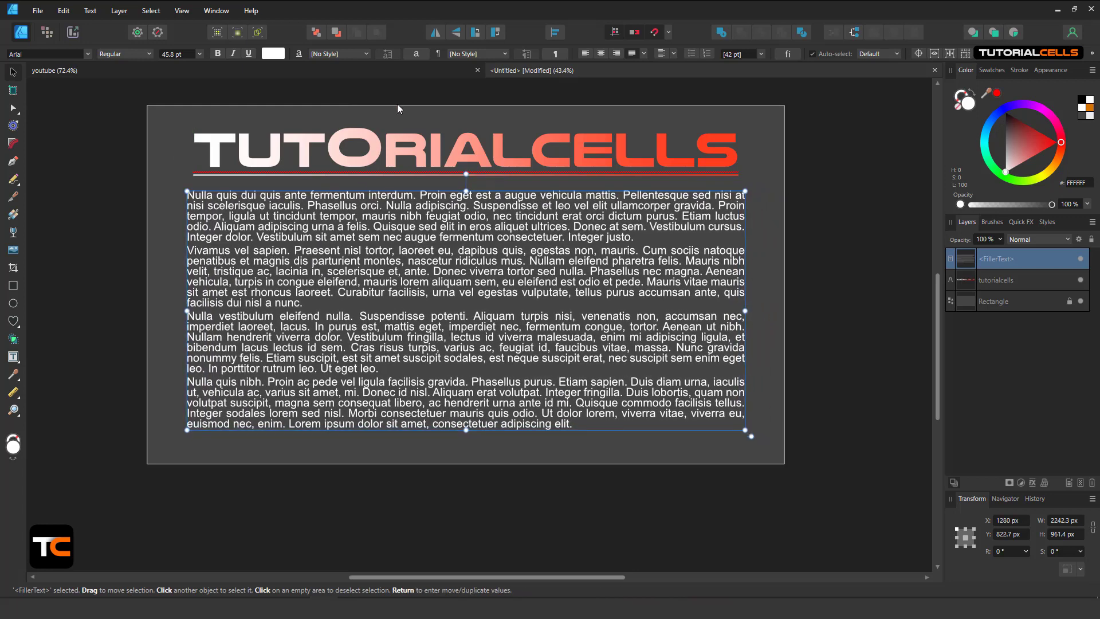
Locate the Character panel among the available text panels
click(417, 55)
click(902, 118)
click(182, 10)
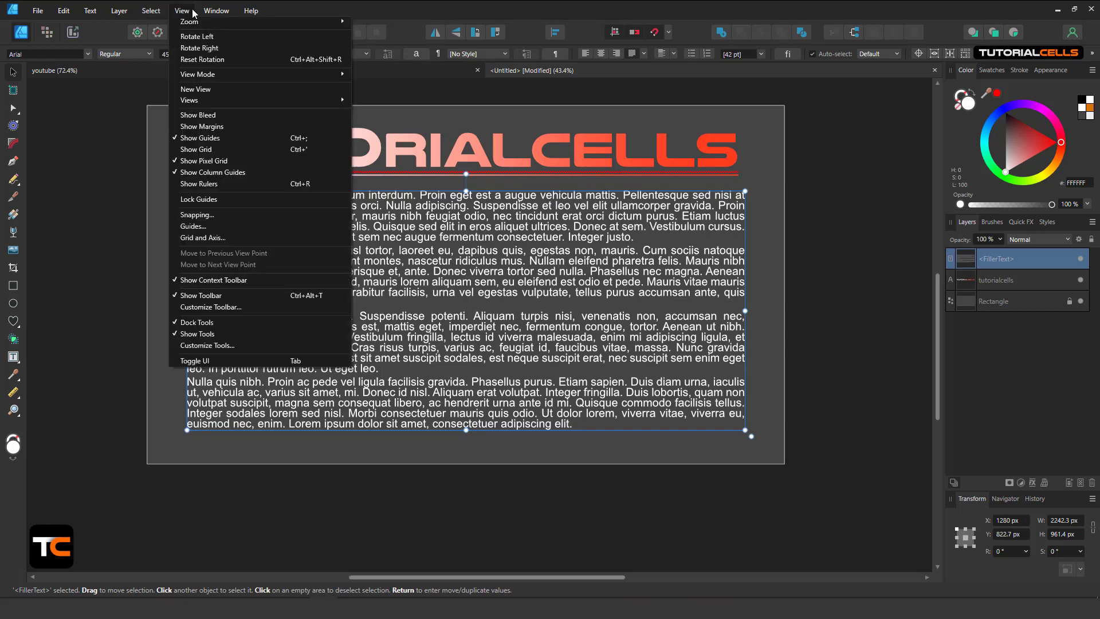
mouse_move(204, 12)
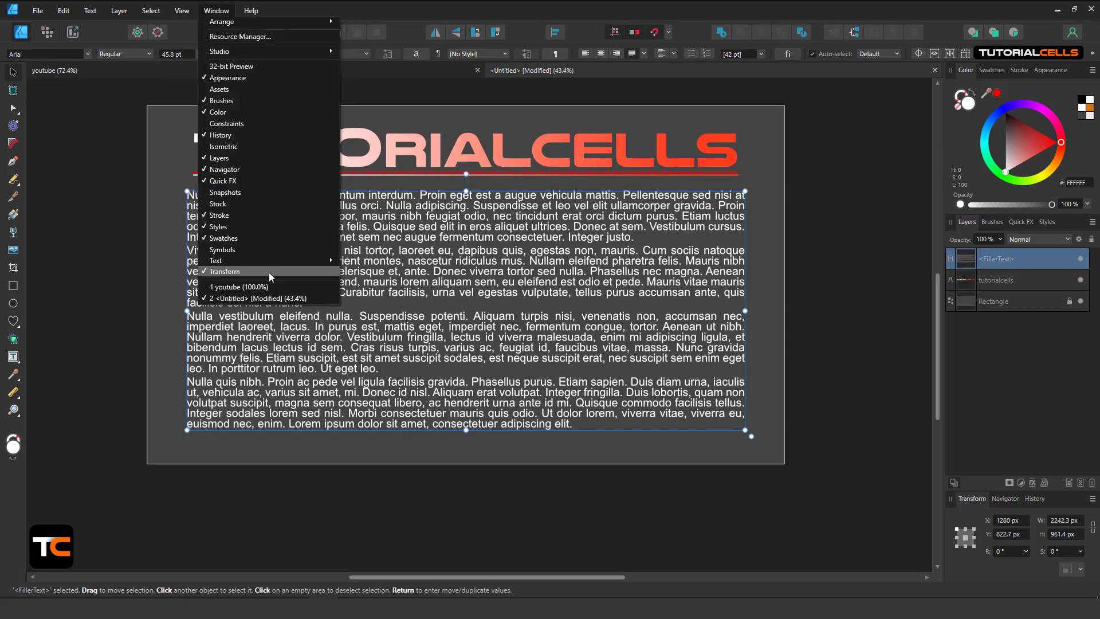
mouse_move(333, 263)
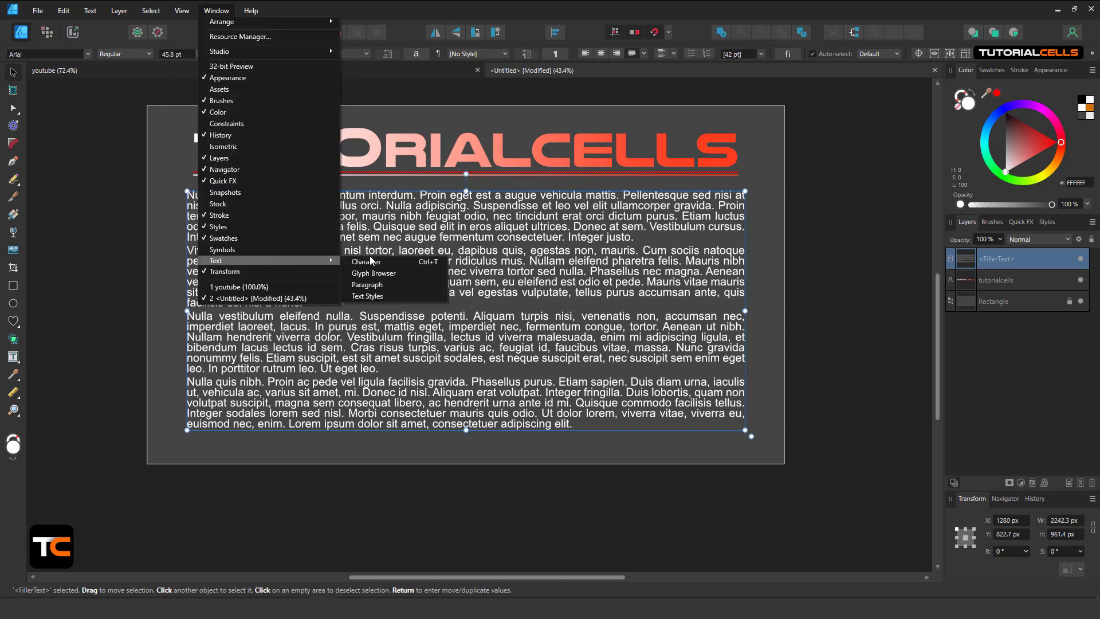